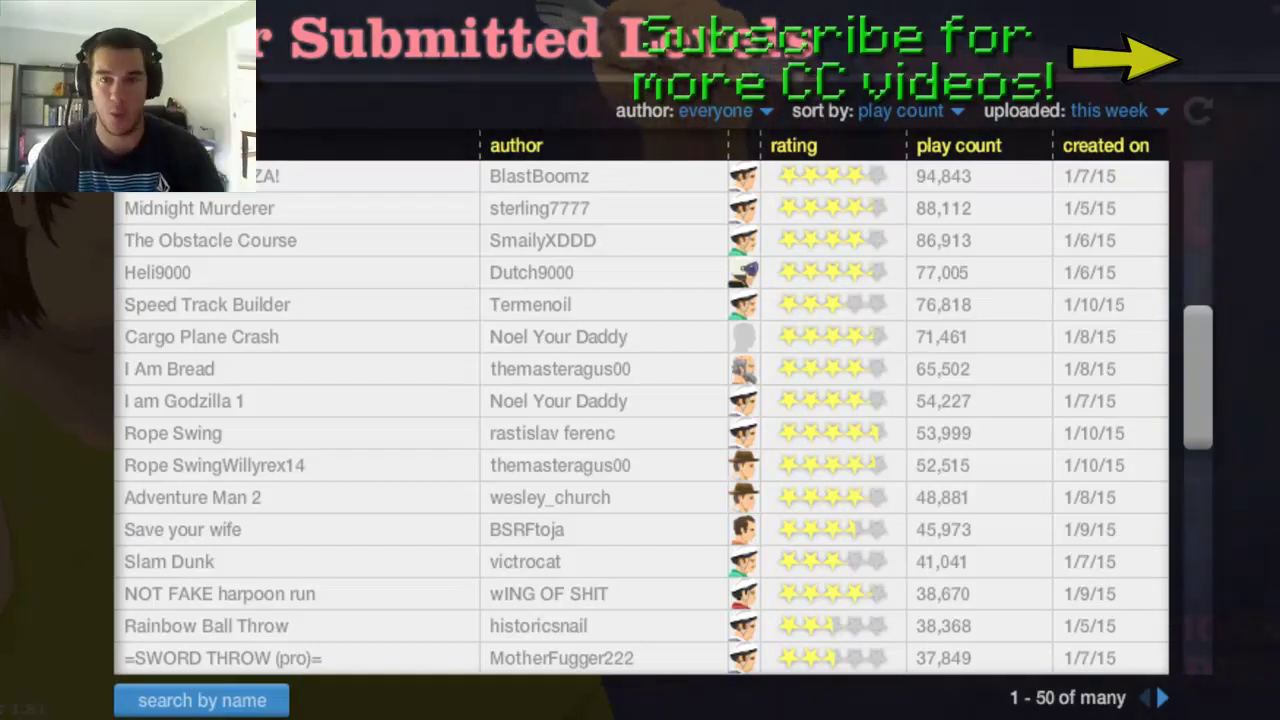
Step: Expand the details panel for BlastBoomz's Rope swing PIZZA! level in the submitted list
left_click(355, 180)
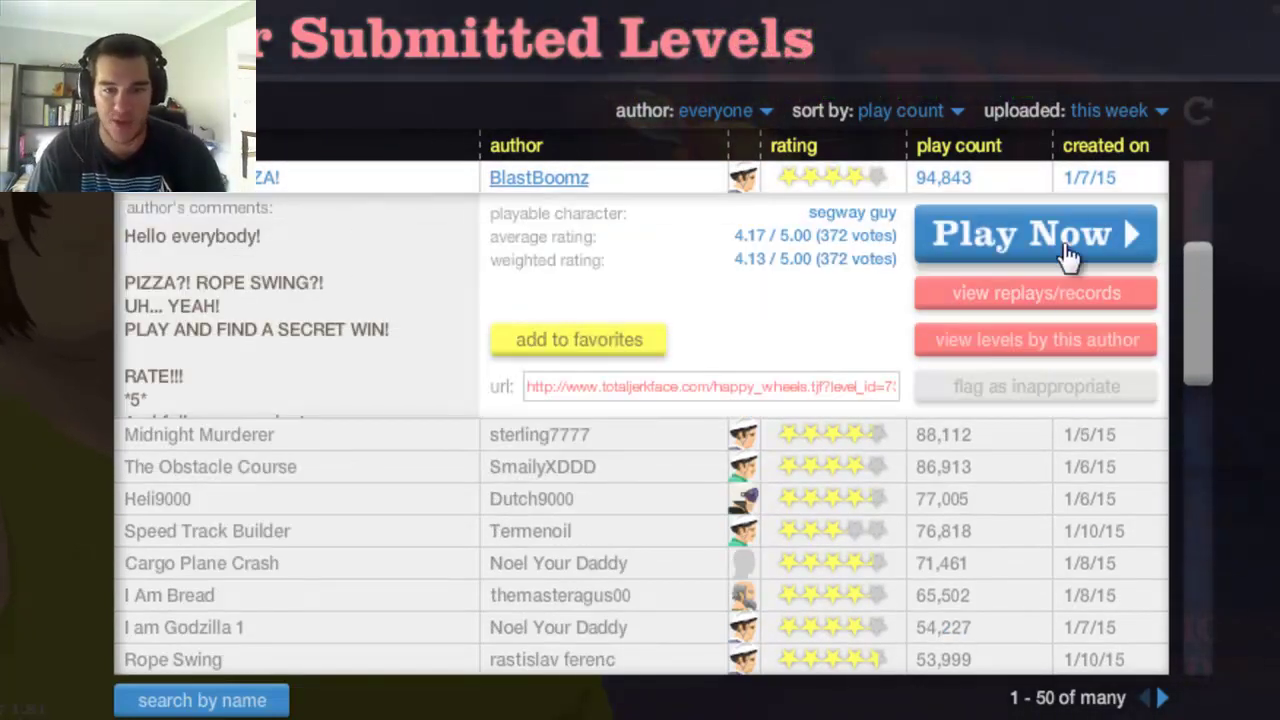
Step: Start Rope swing PIZZA!, restart it once, and eject the rider onto the pizza swing
left_click(1072, 240)
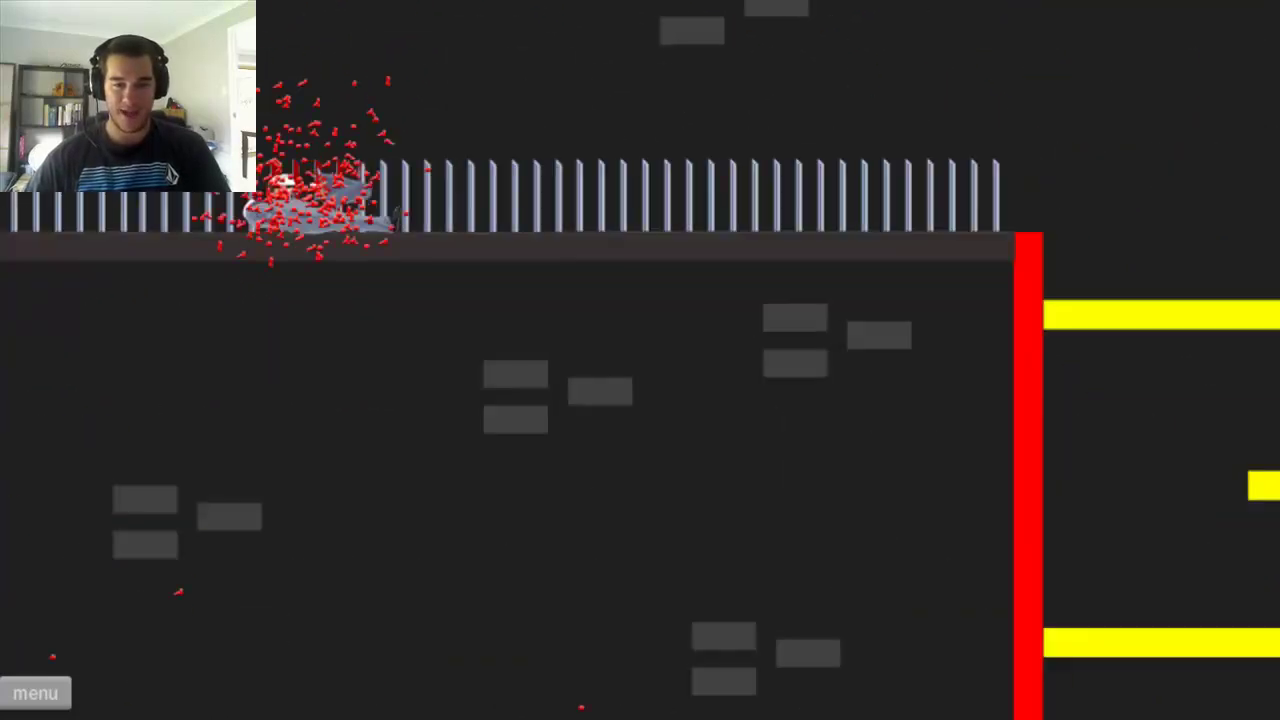
key("Escape")
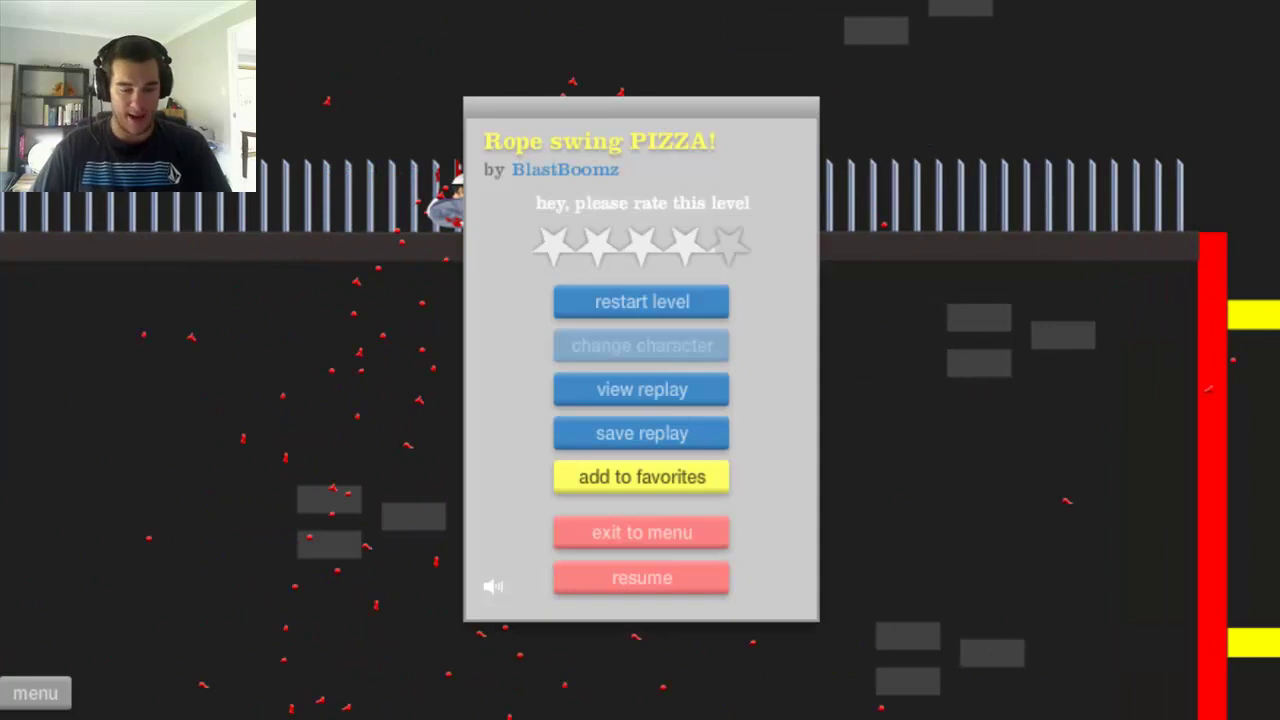
key("Tab")
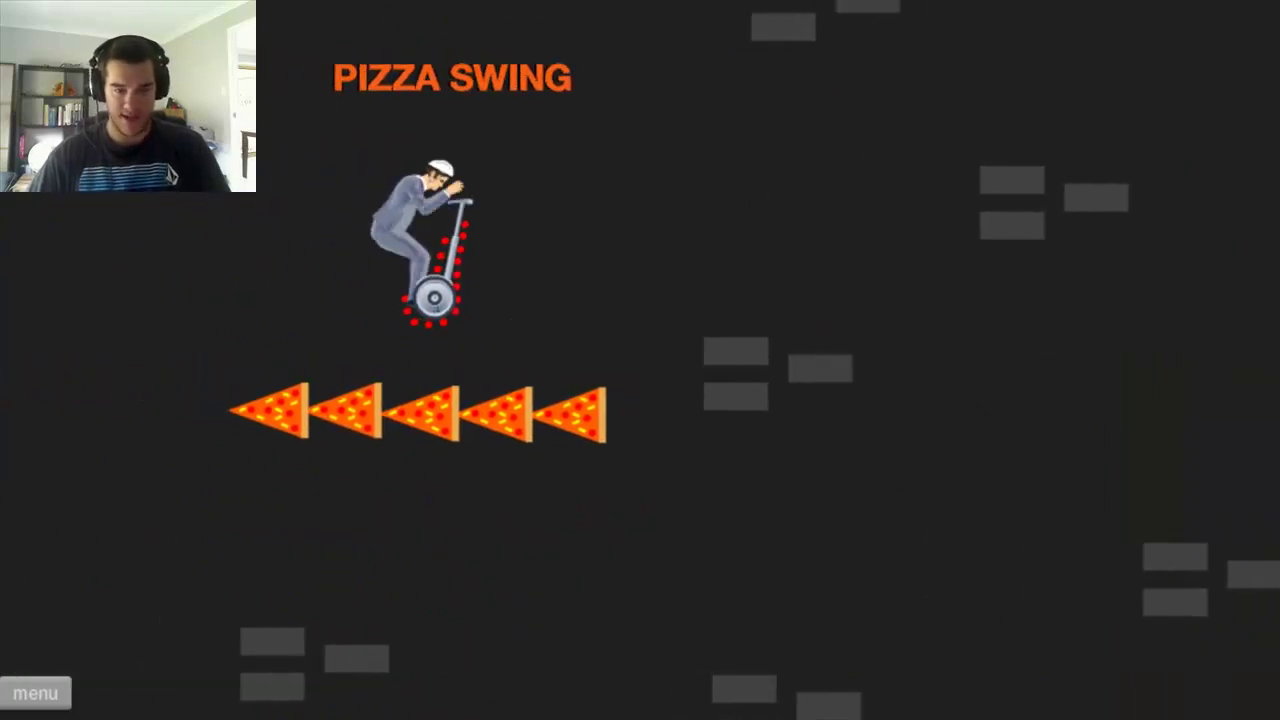
key("z")
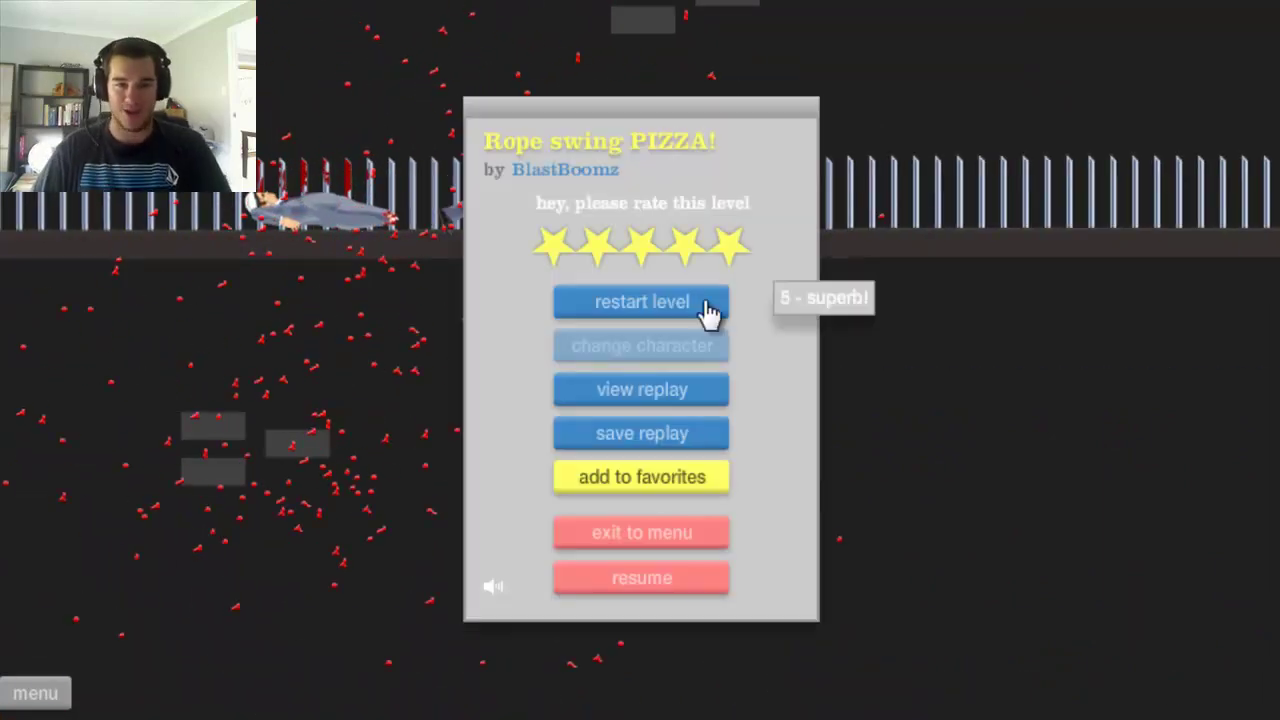
Step: Restart the level twice more after falling onto the pizza spikes
left_click(700, 310)
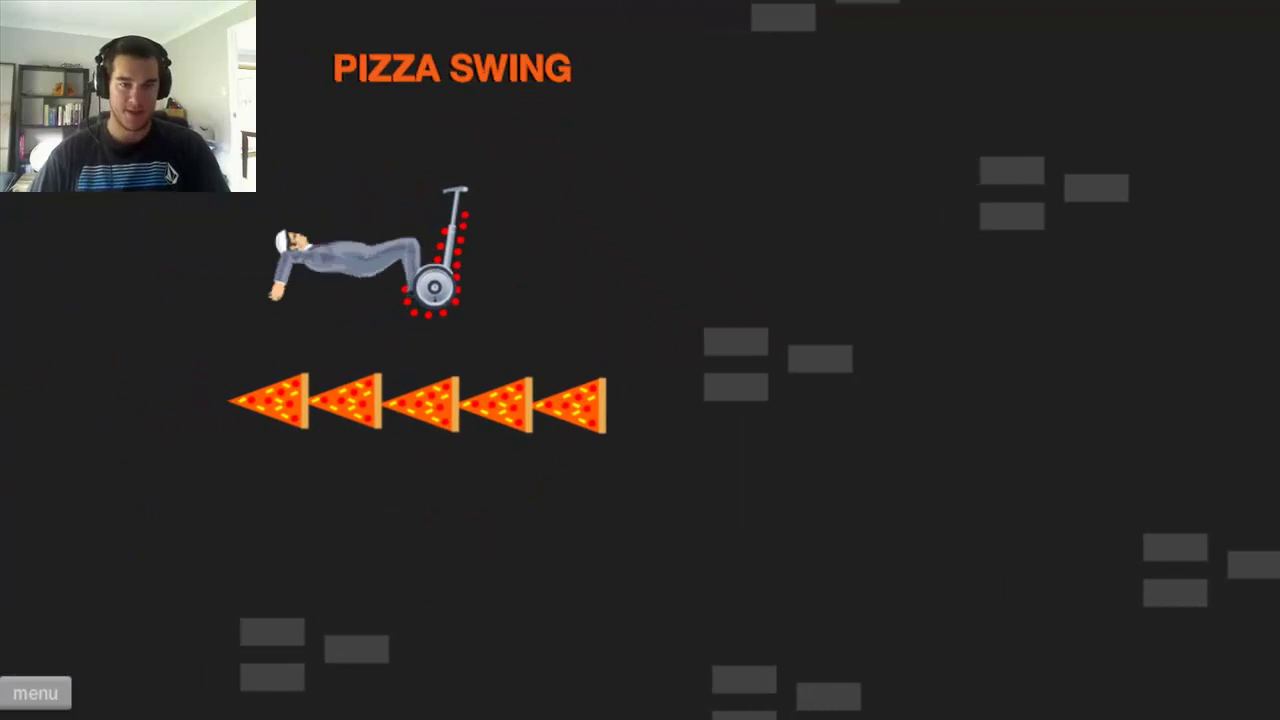
key("Escape")
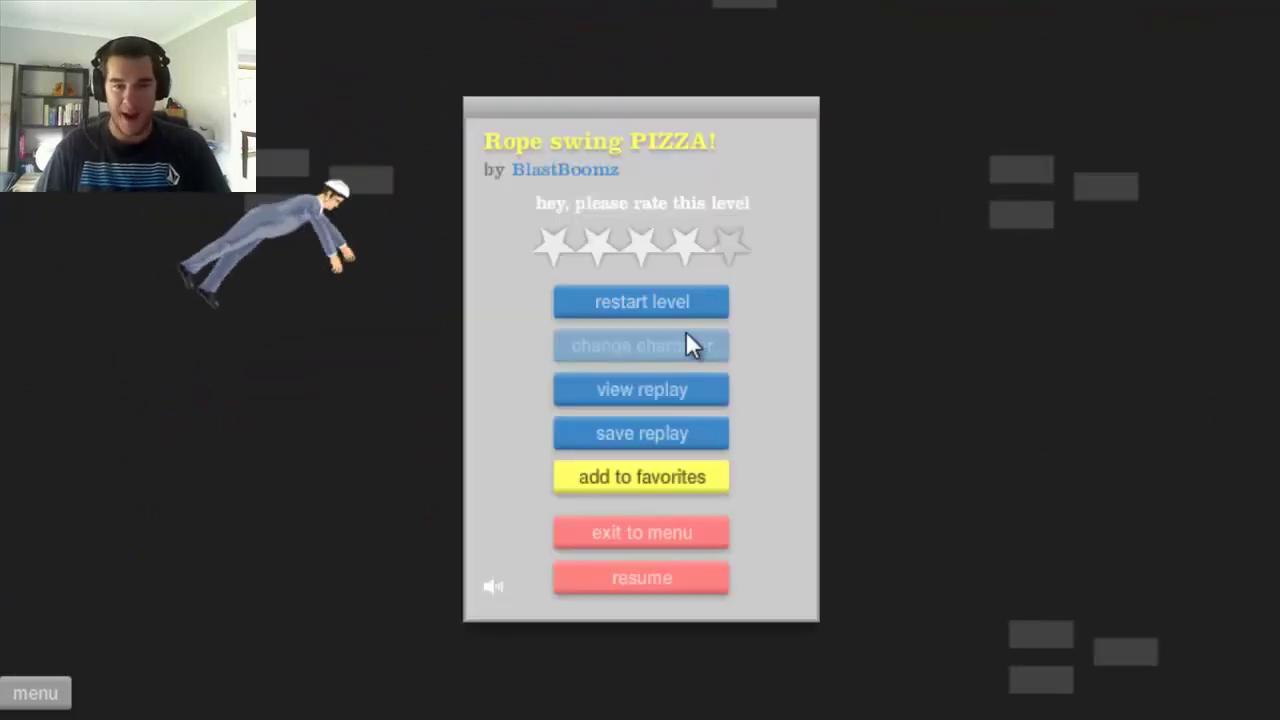
left_click(674, 304)
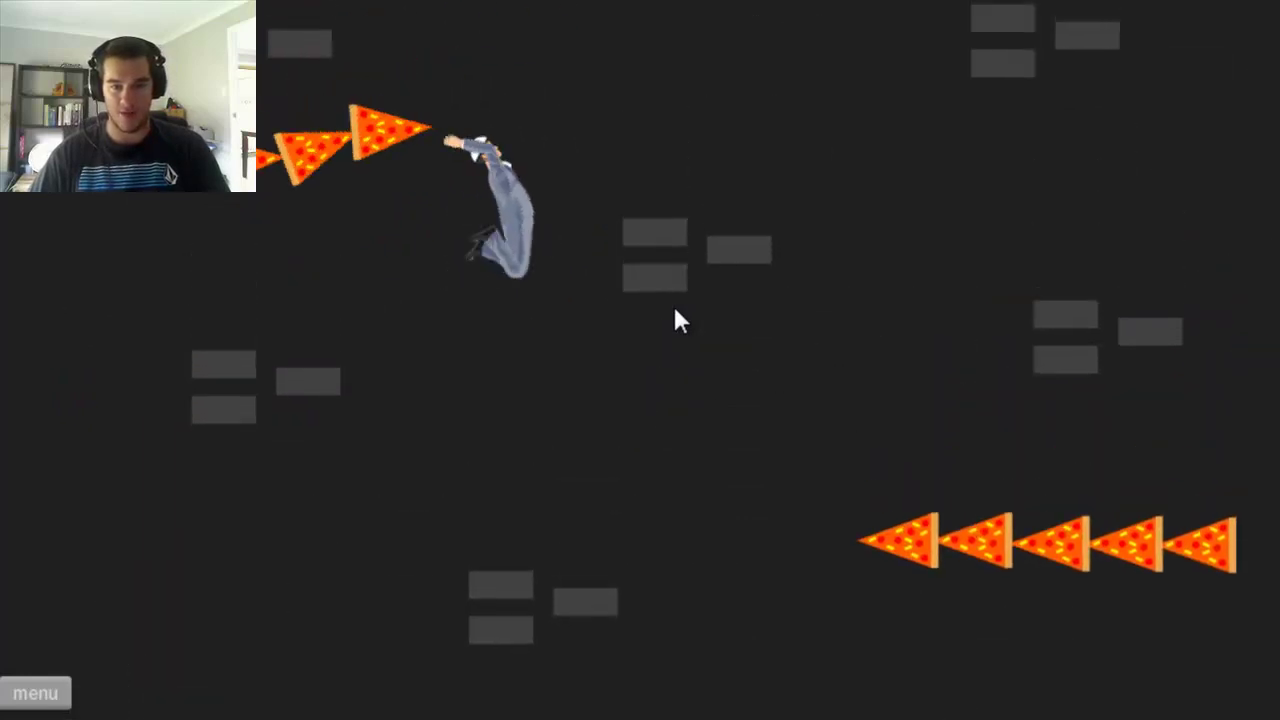
key("Escape")
Step: Restart Rope swing PIZZA! several times, then eject the rider to grab the pizza swing
left_click(674, 306)
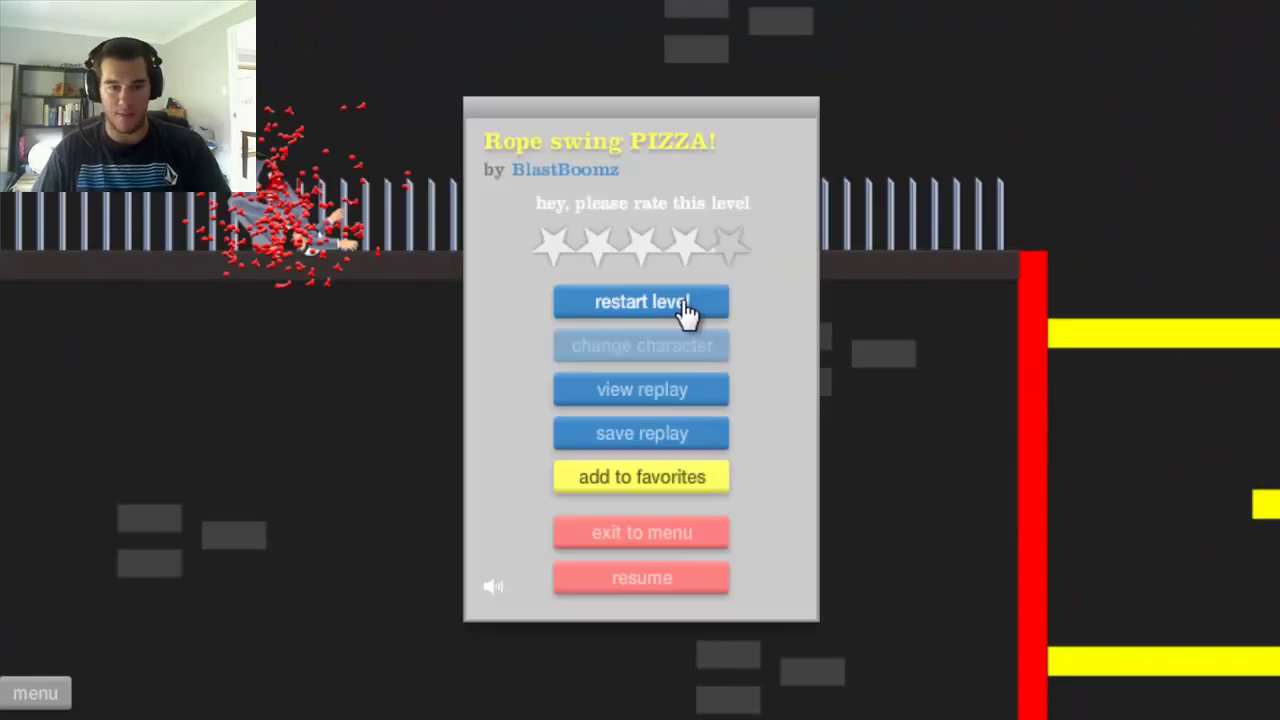
left_click(665, 300)
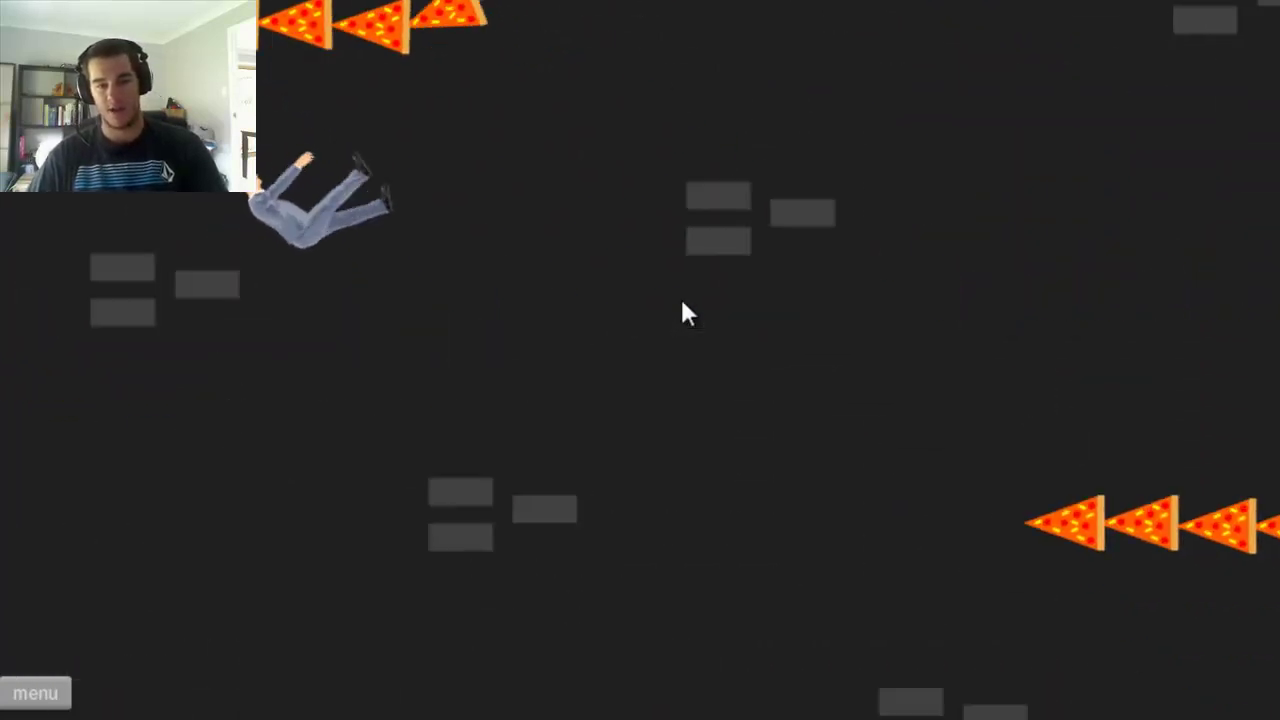
key("Escape")
left_click(686, 313)
key("z")
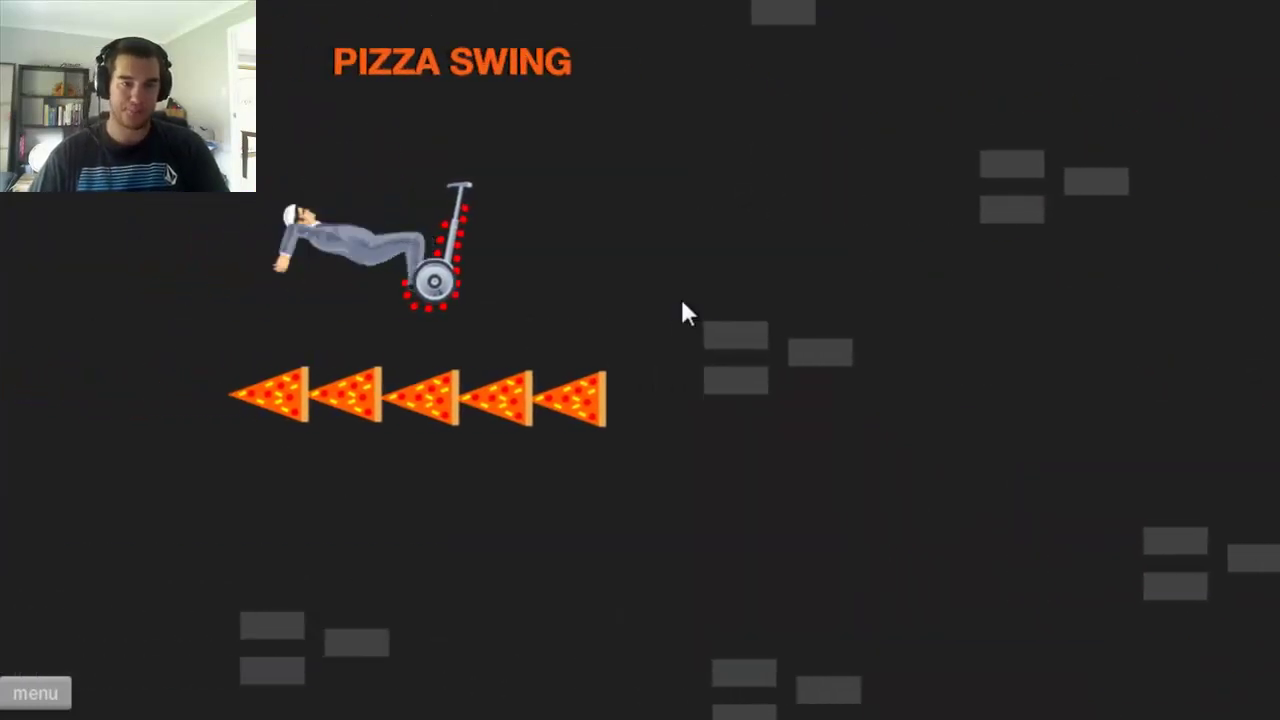
key("space")
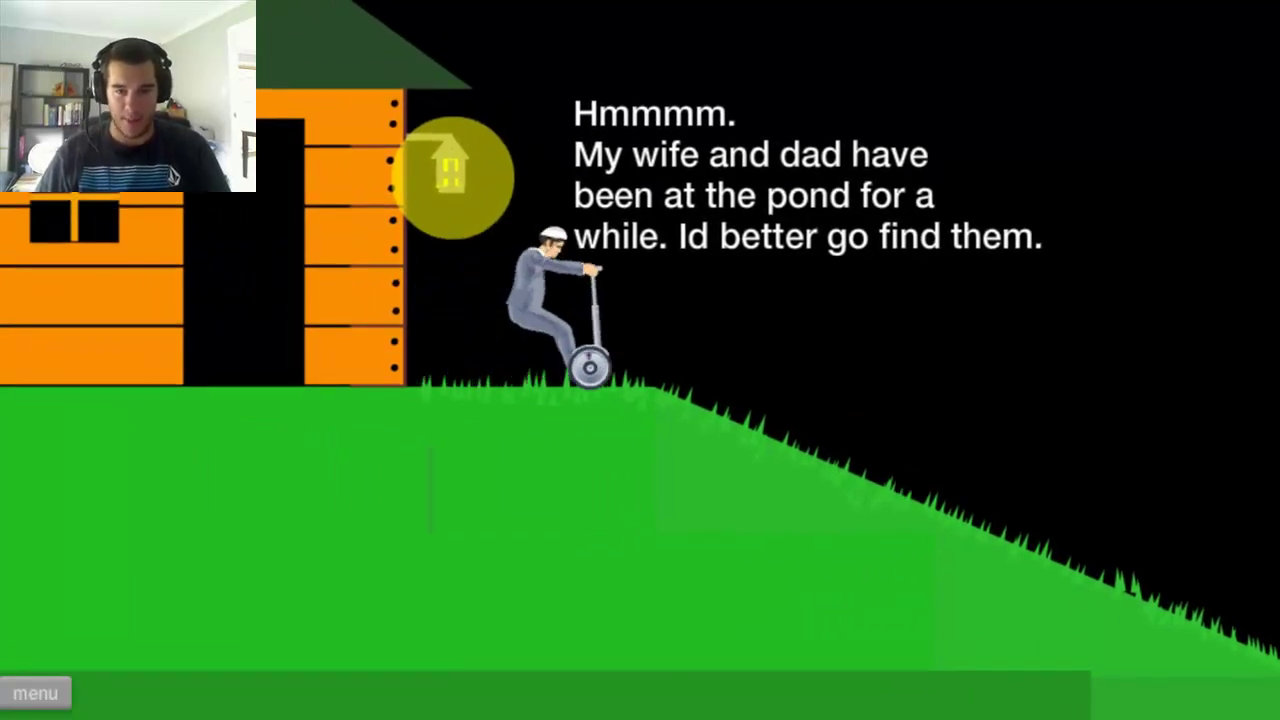
Step: Ride the segway over the hill crest and past the pond into the next area
key("Up")
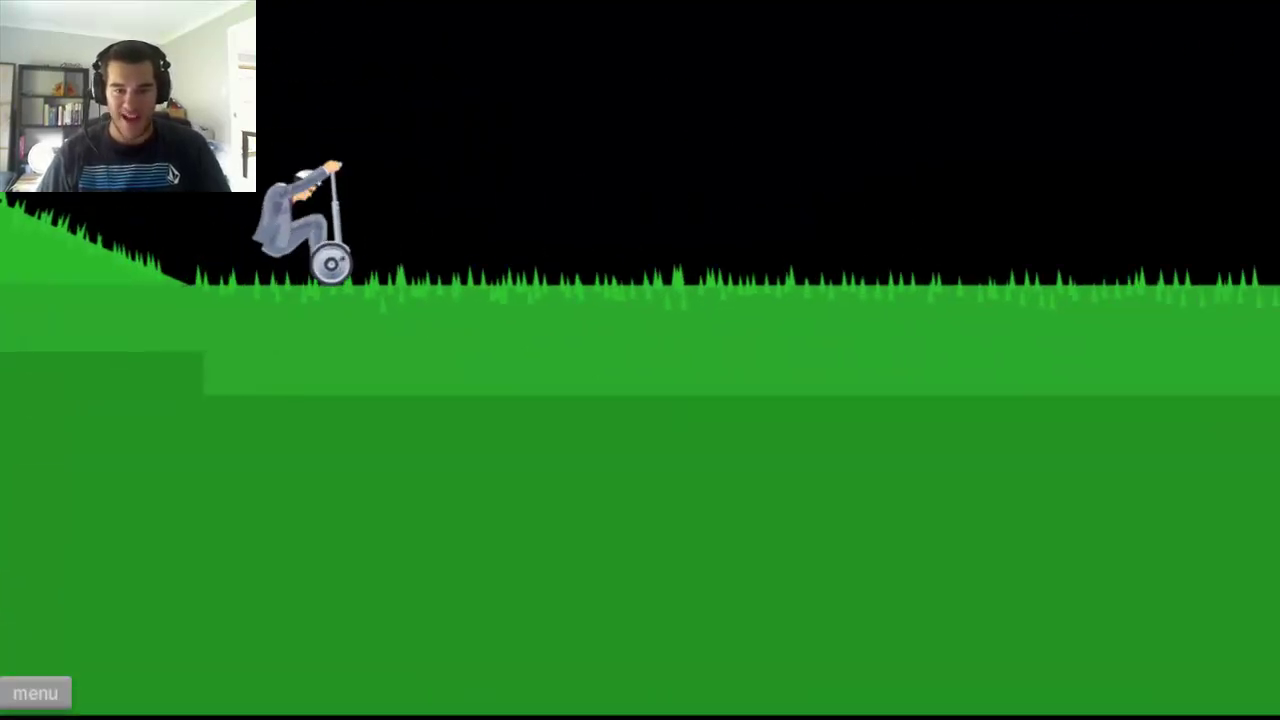
key("Up")
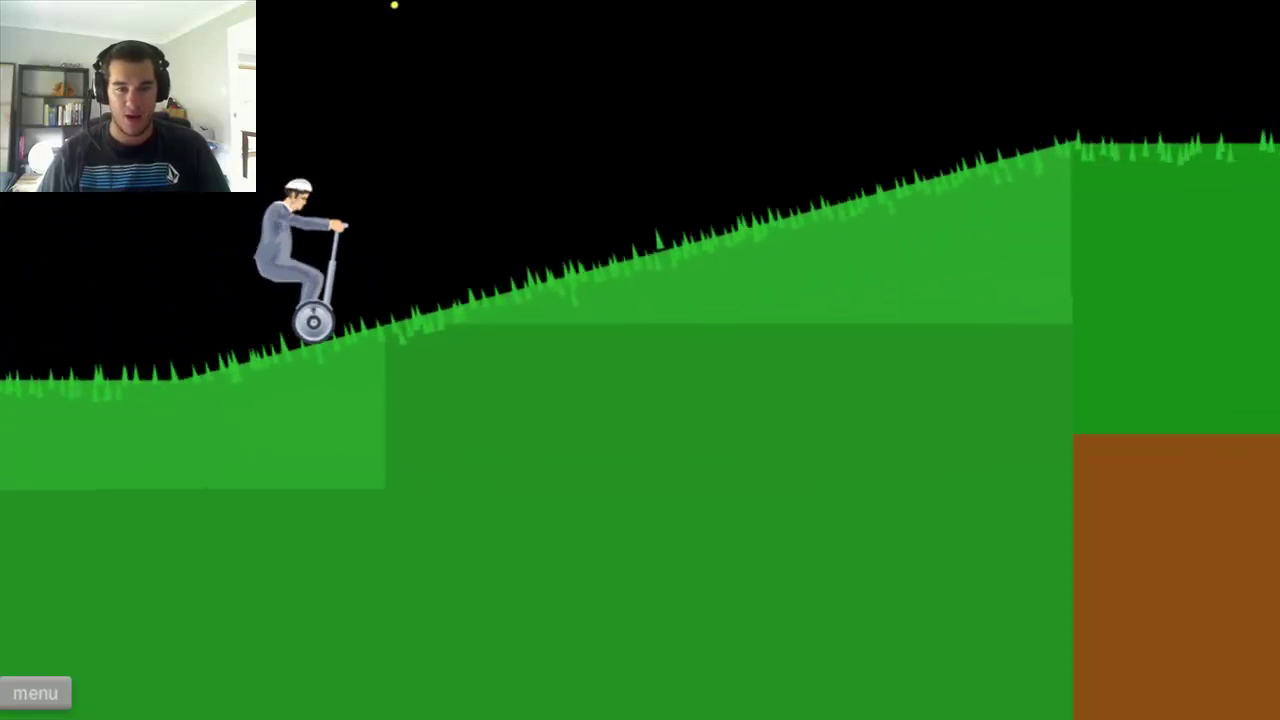
key("Up")
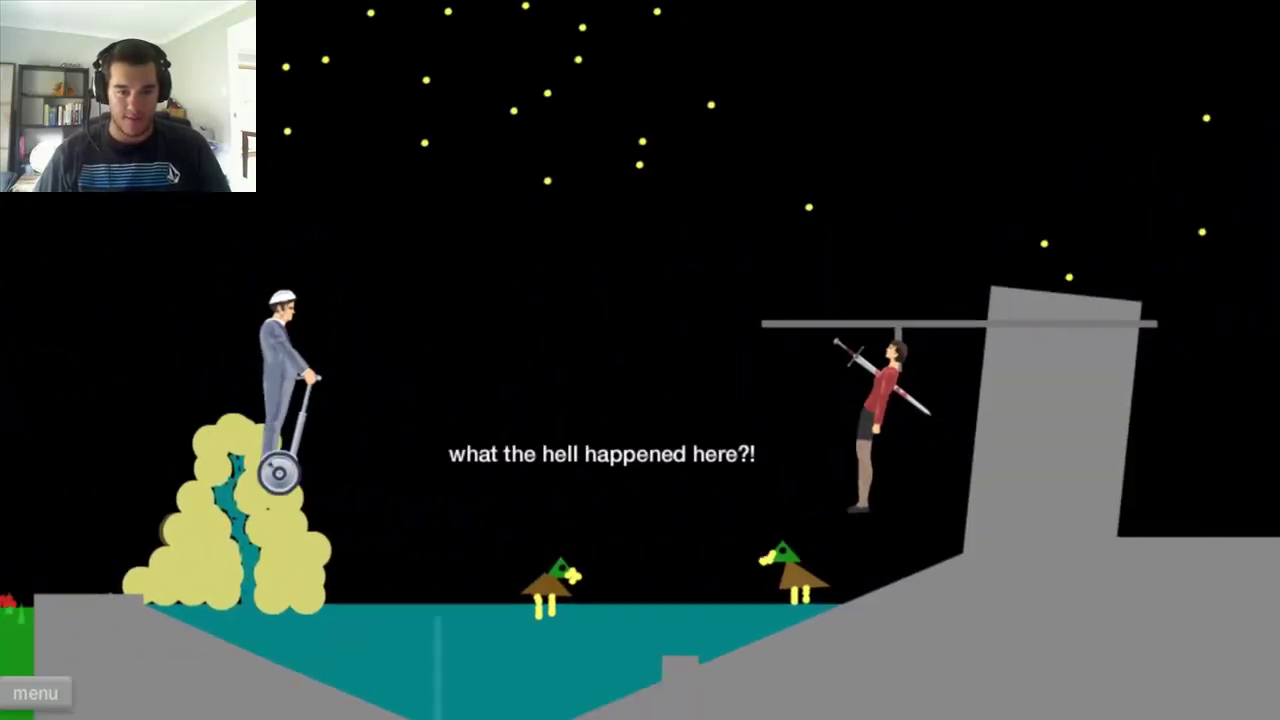
key("Left")
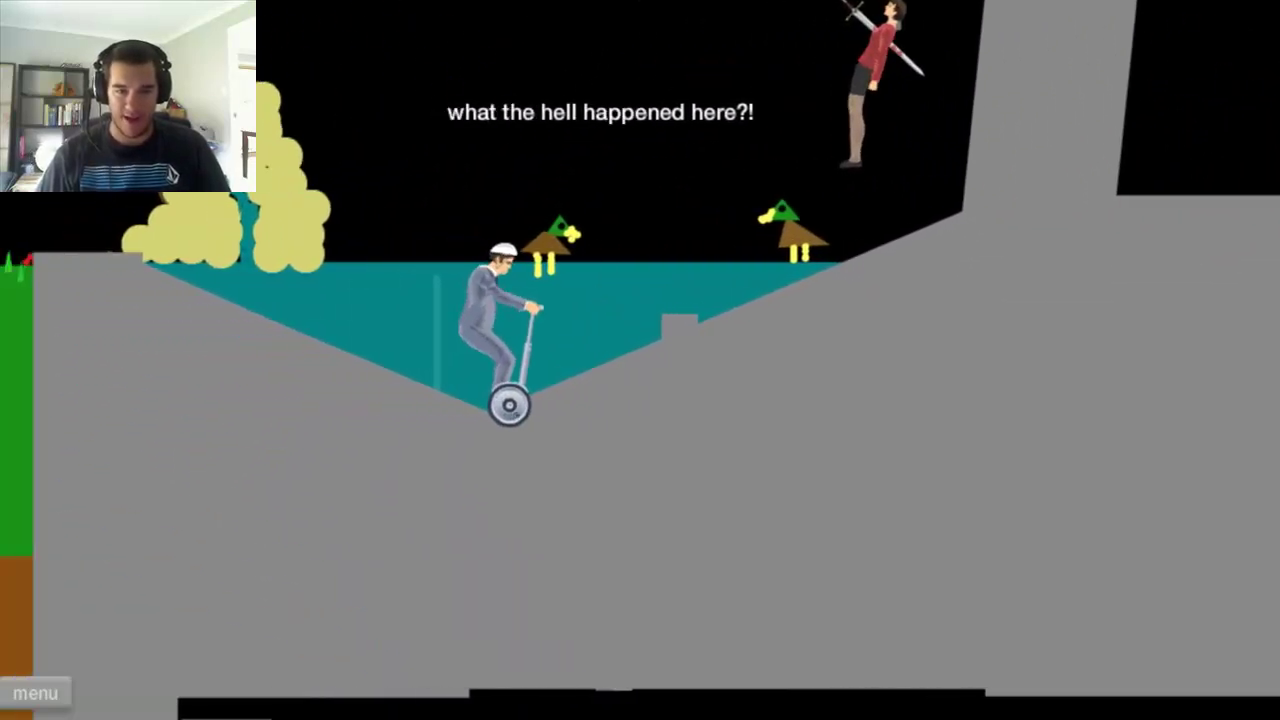
key("Up")
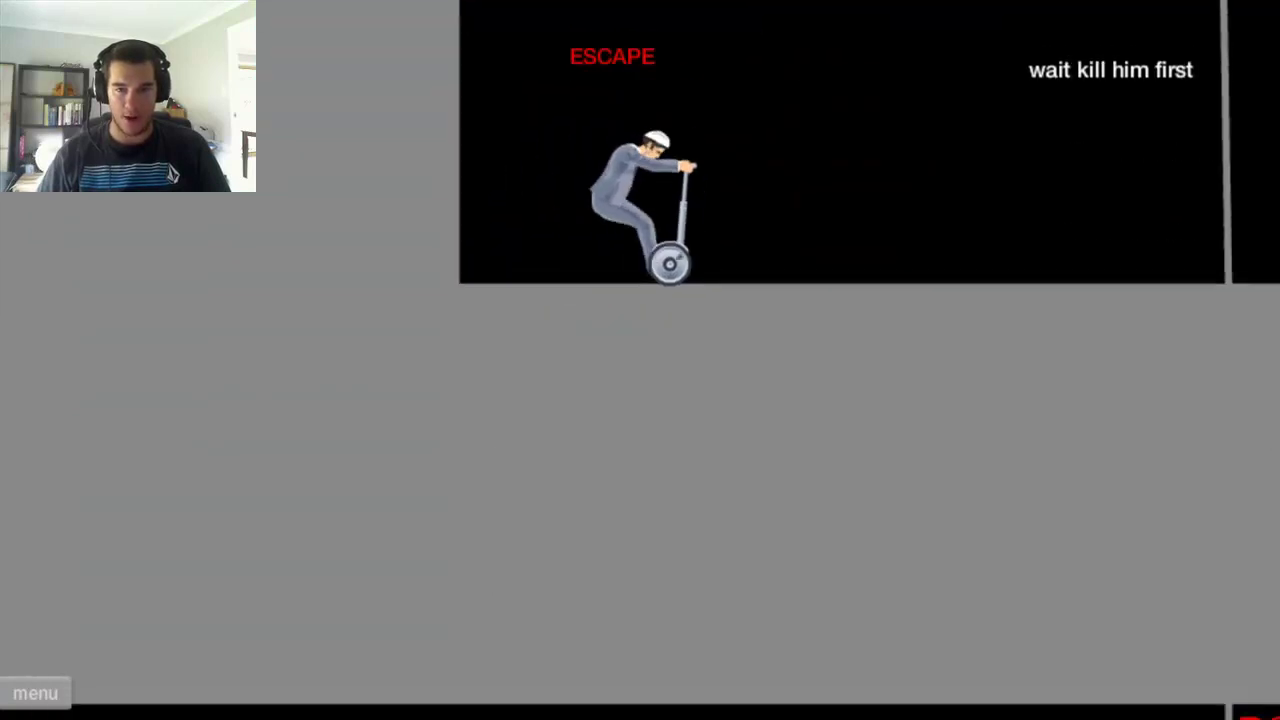
Step: Run over the victim, ride off the ledge to a 35.00-second victory, and exit
key("Up")
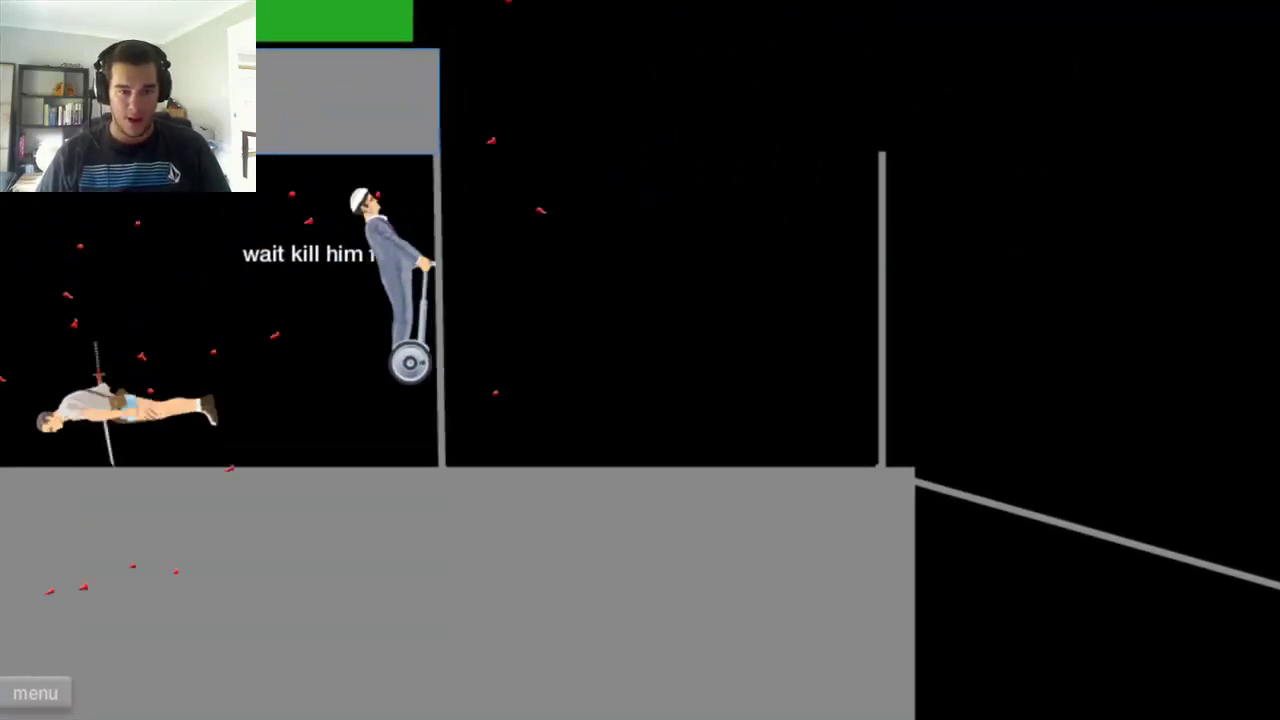
key("Left")
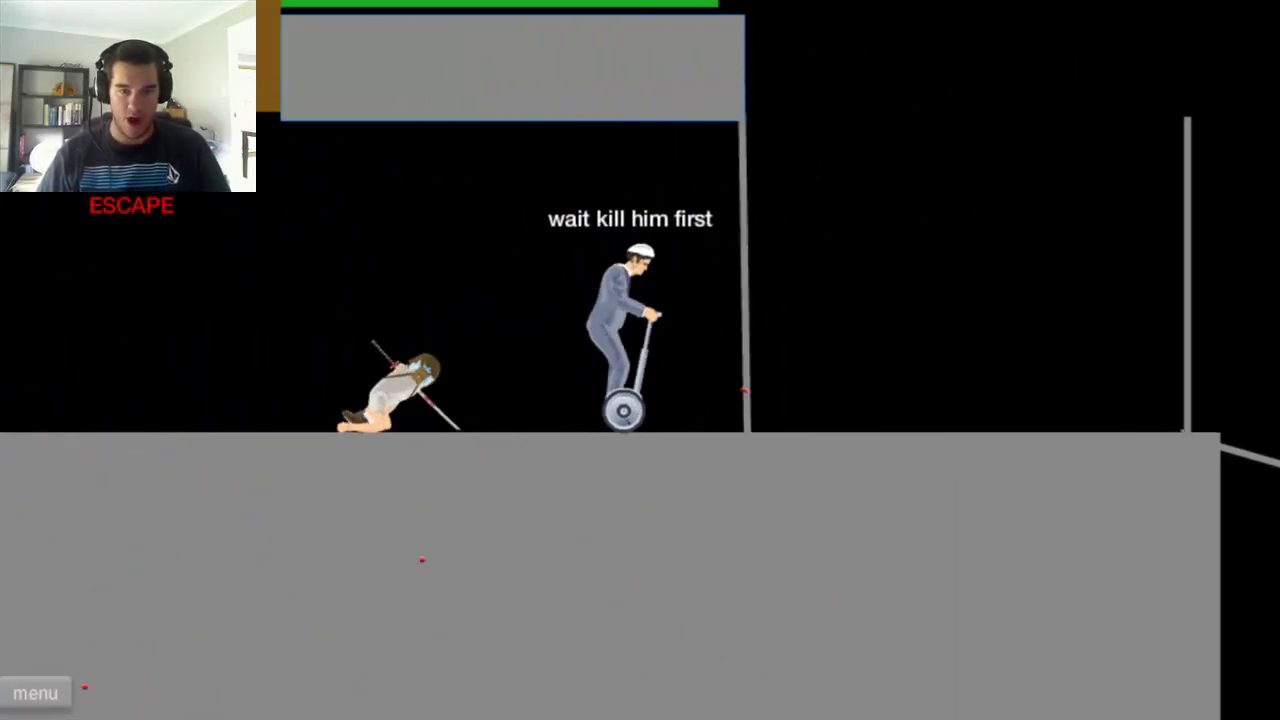
key("Left")
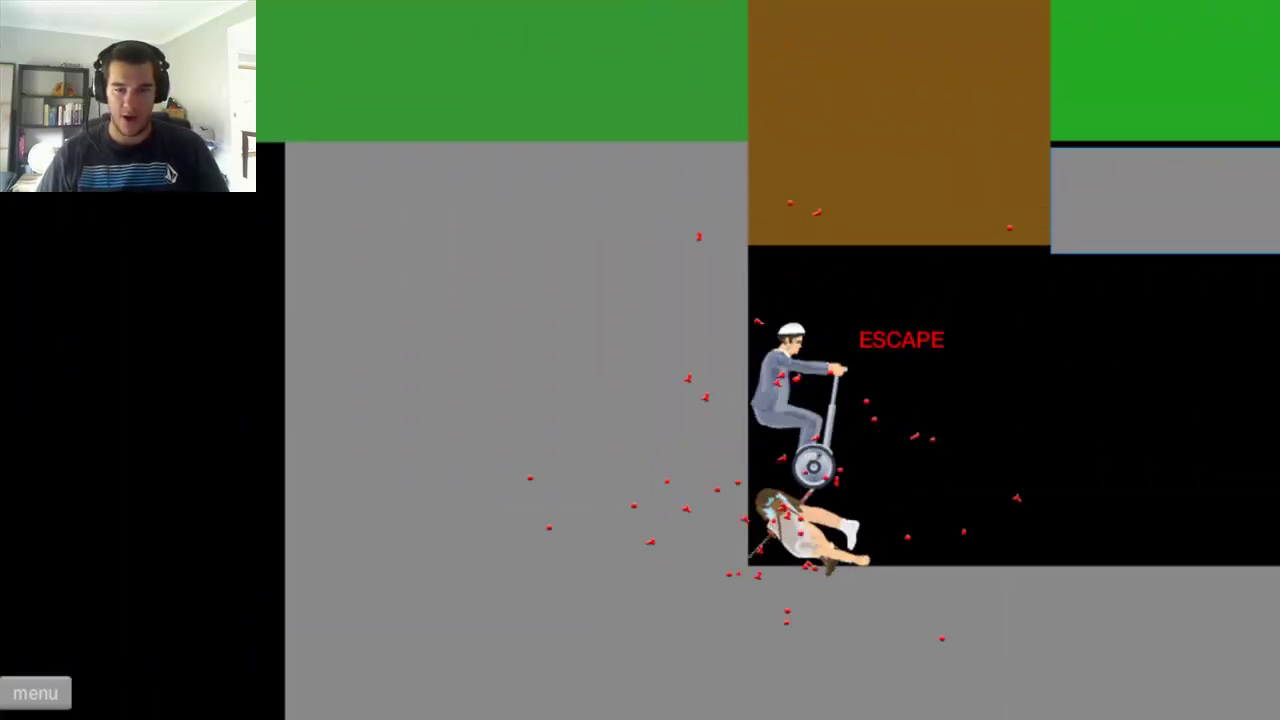
key("Right")
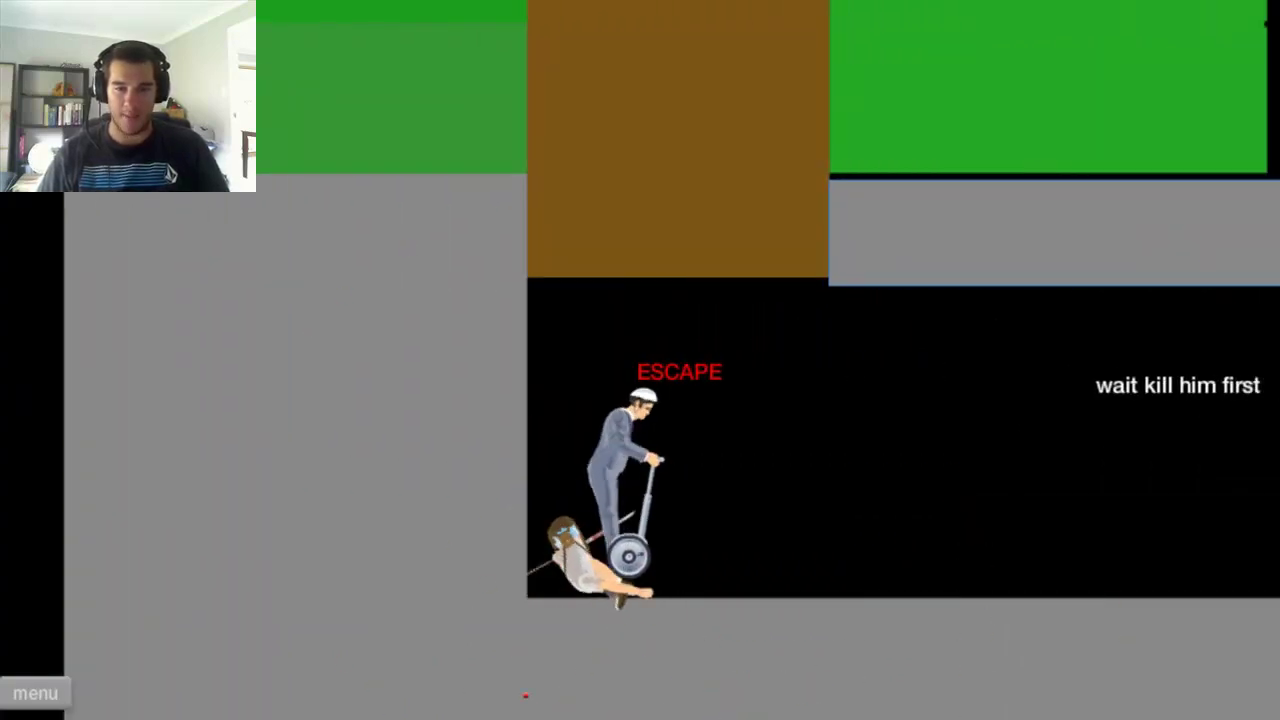
key("Right")
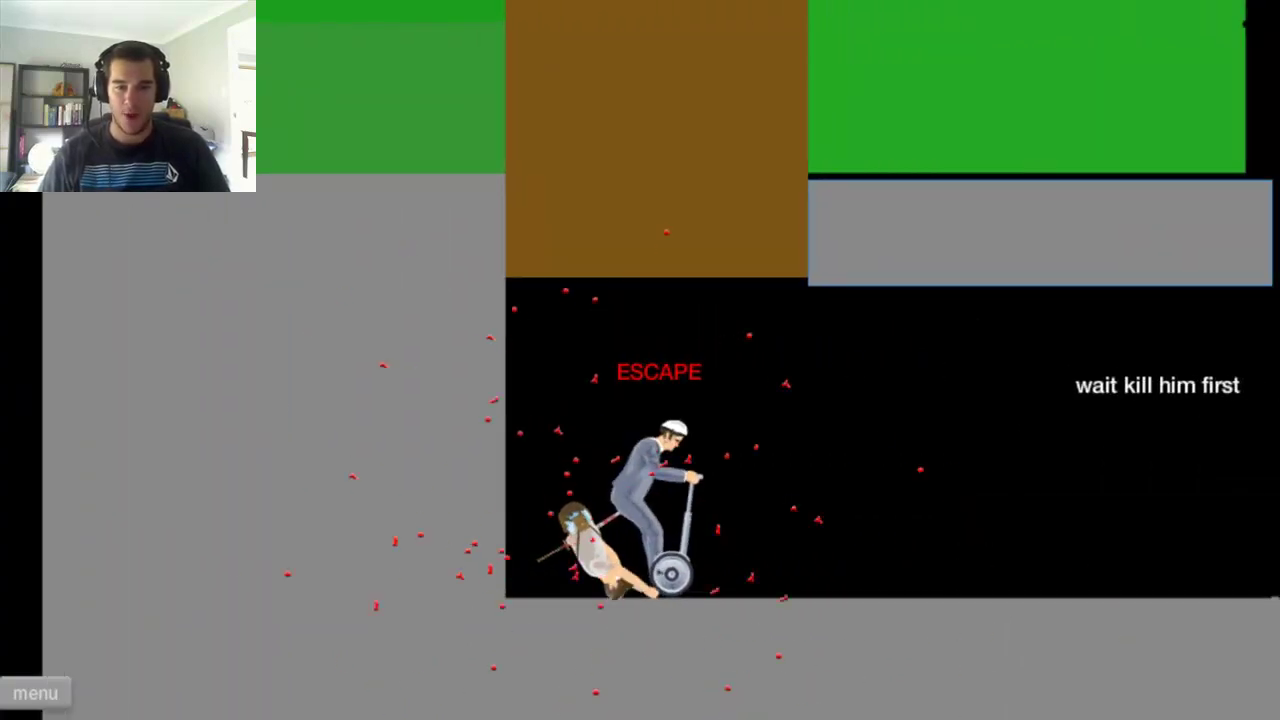
key("Right")
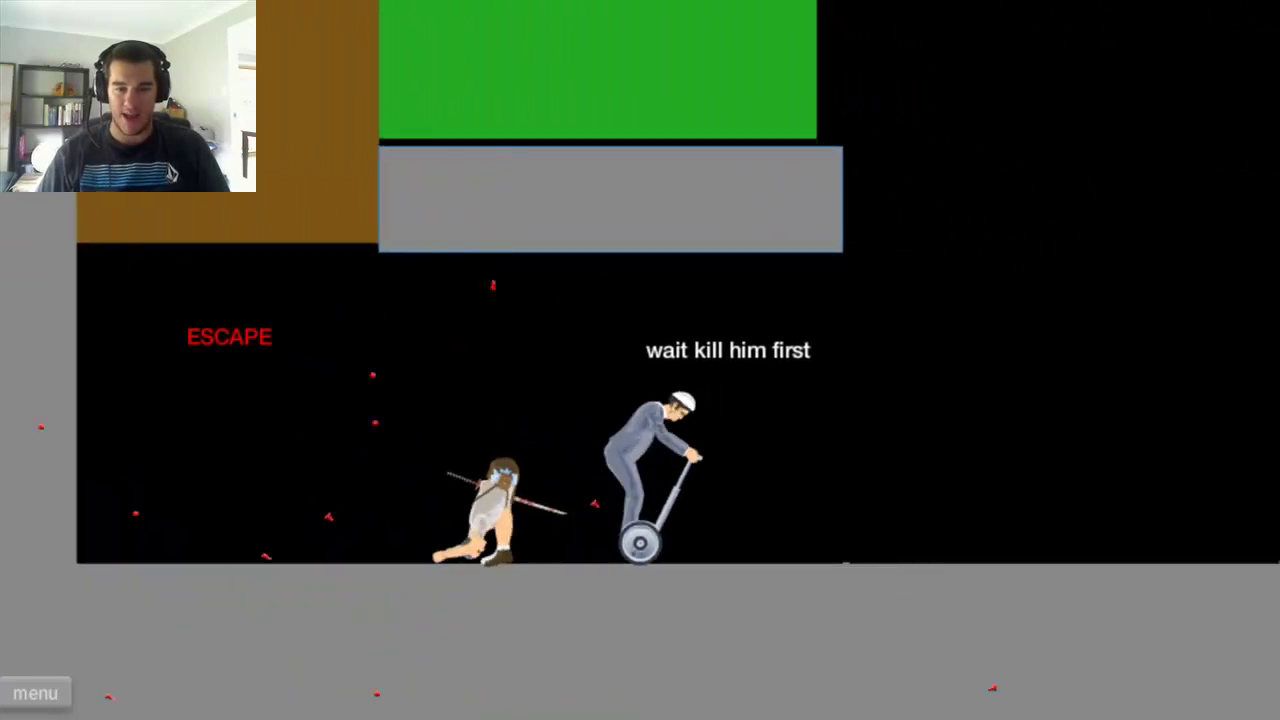
key("Right")
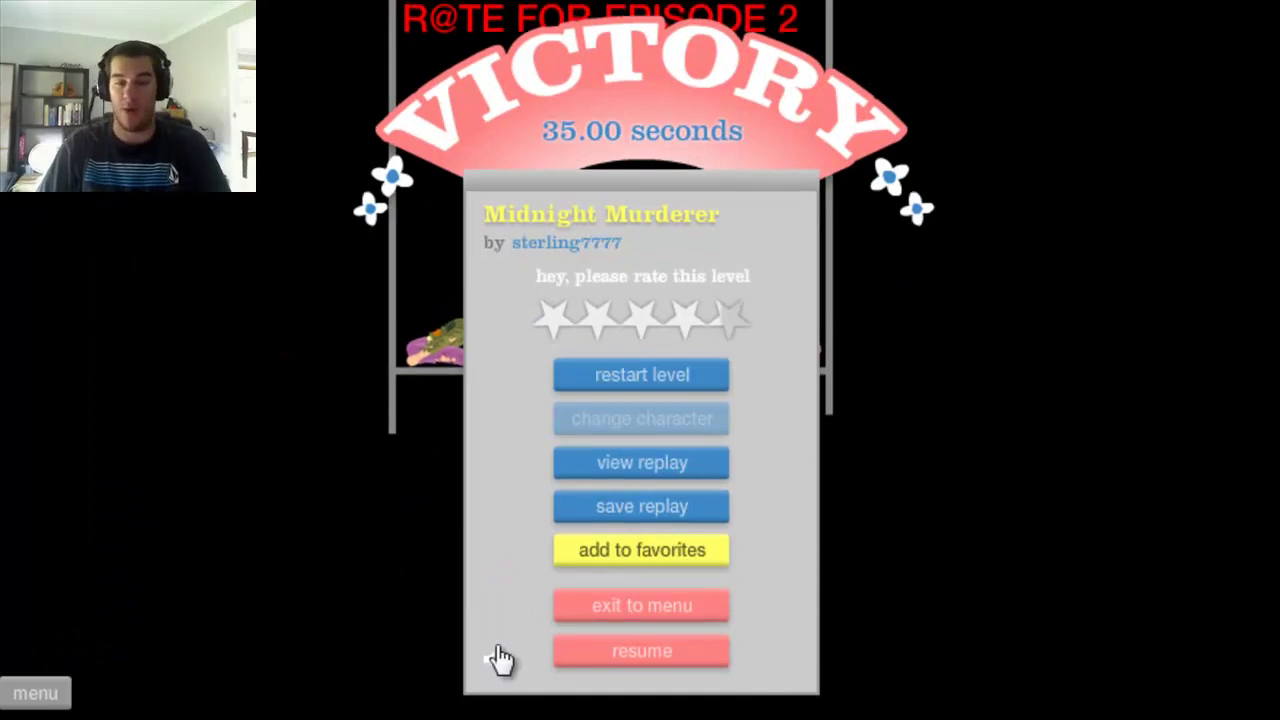
left_click(583, 610)
scroll(640, 400, "down", 3)
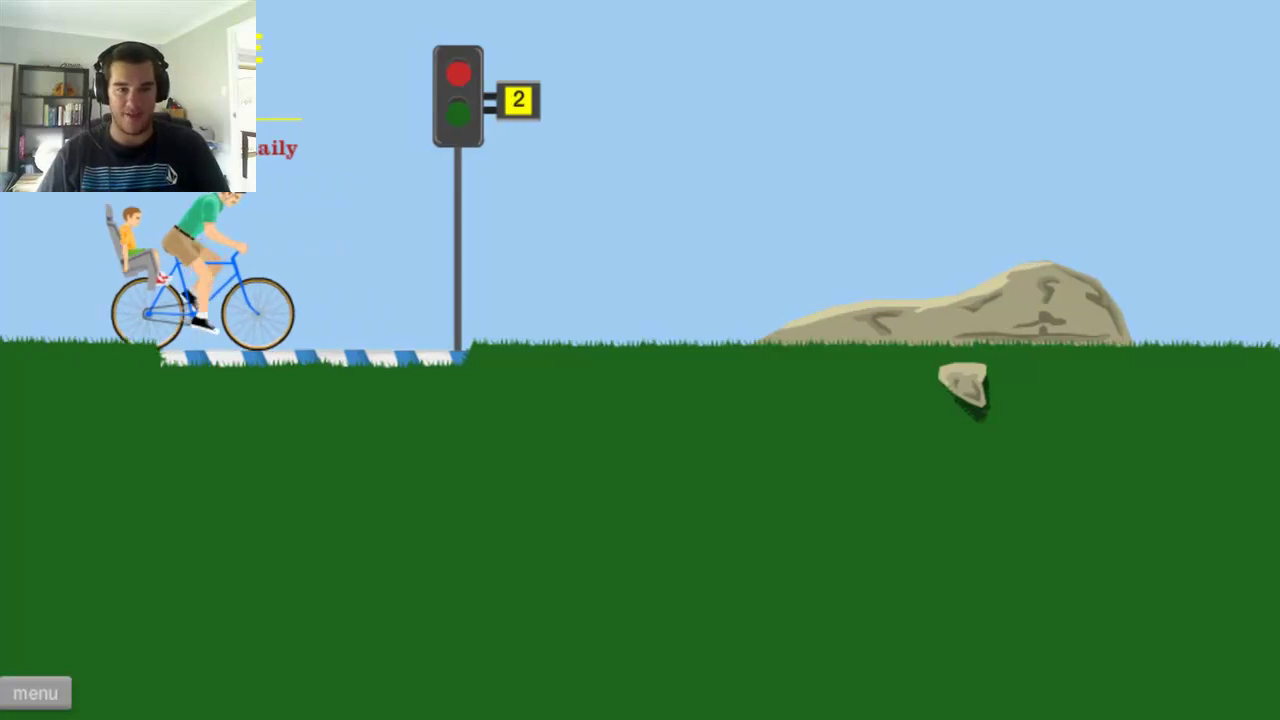
Step: Ride the cyclist over the harpoon pits and into the metal corridor
key("Up")
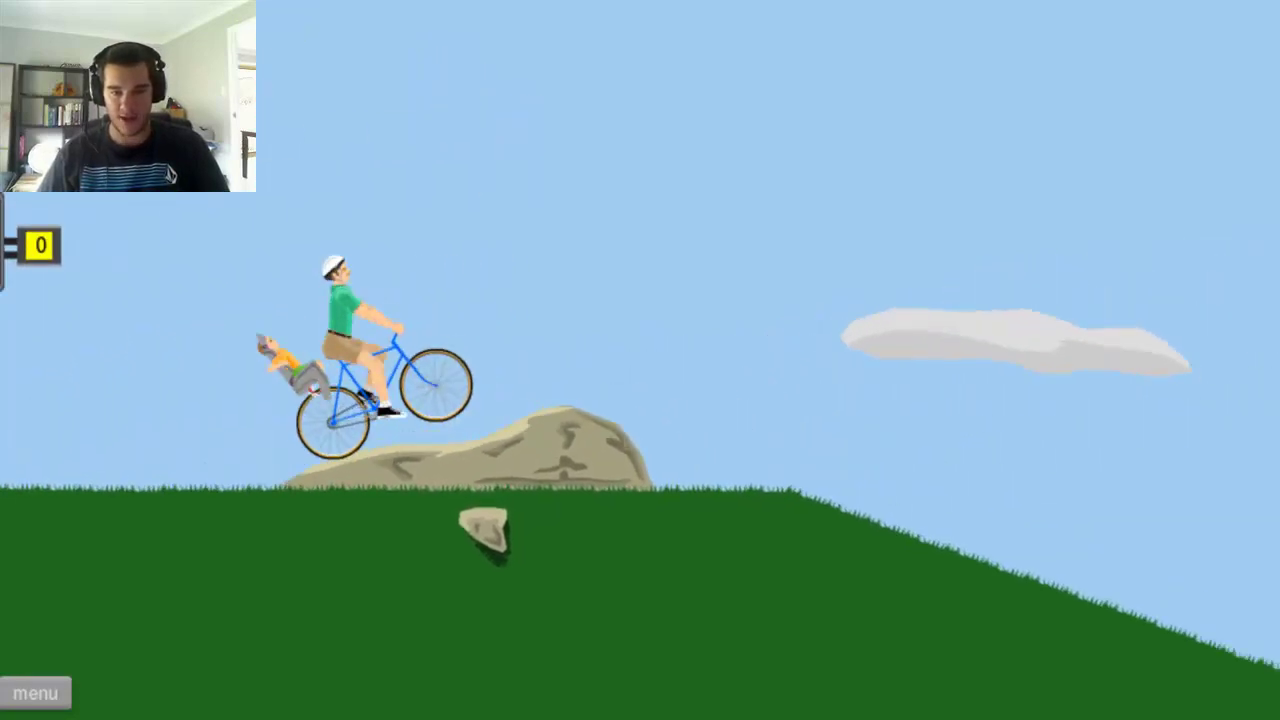
key("Up")
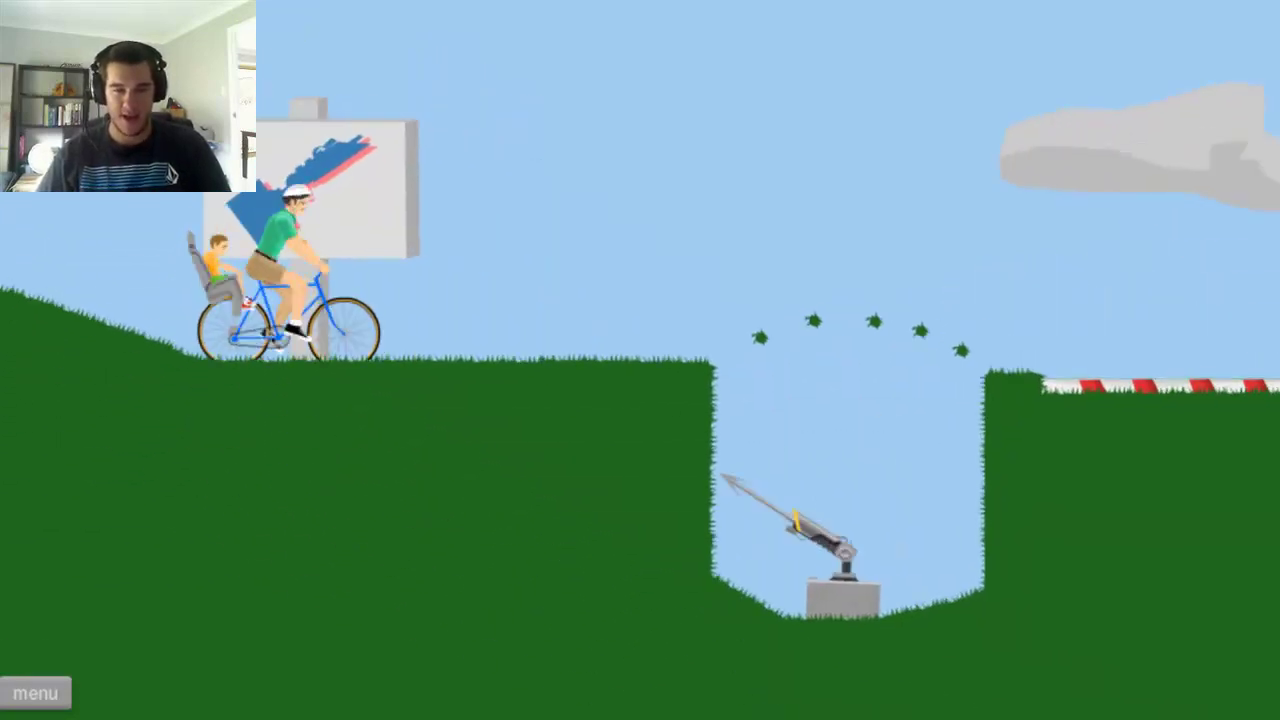
key("Up")
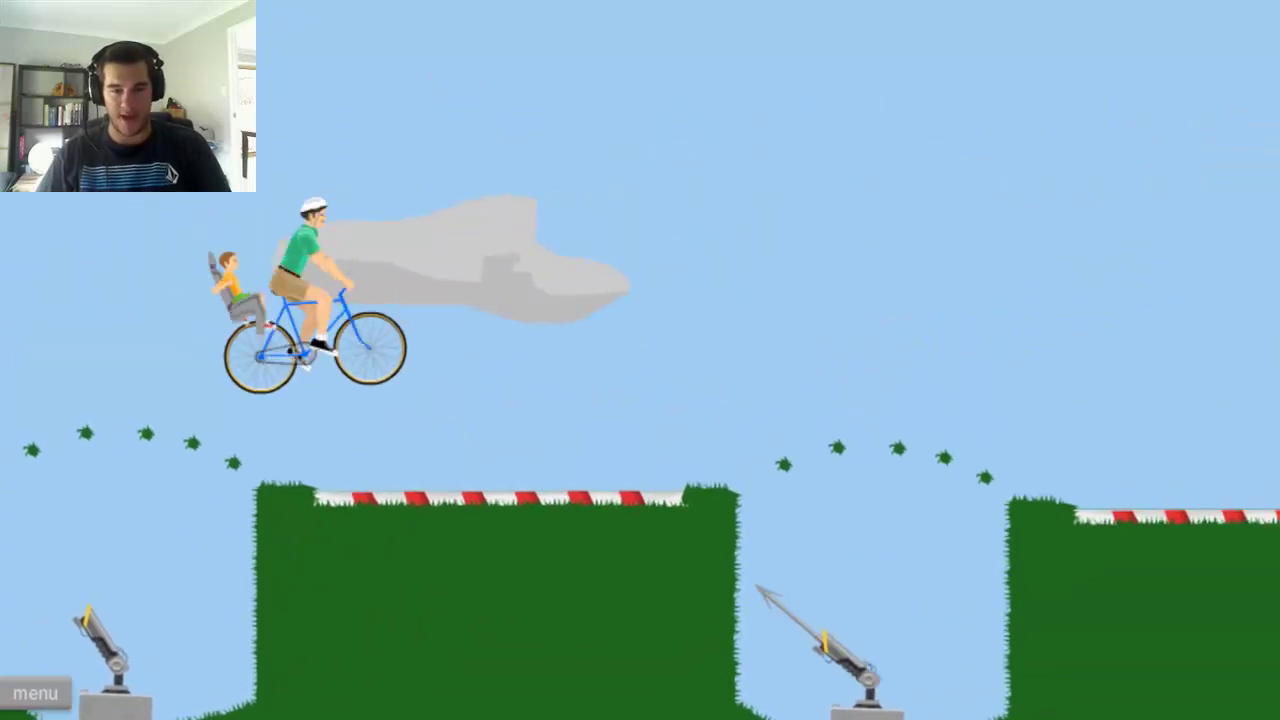
key("Up")
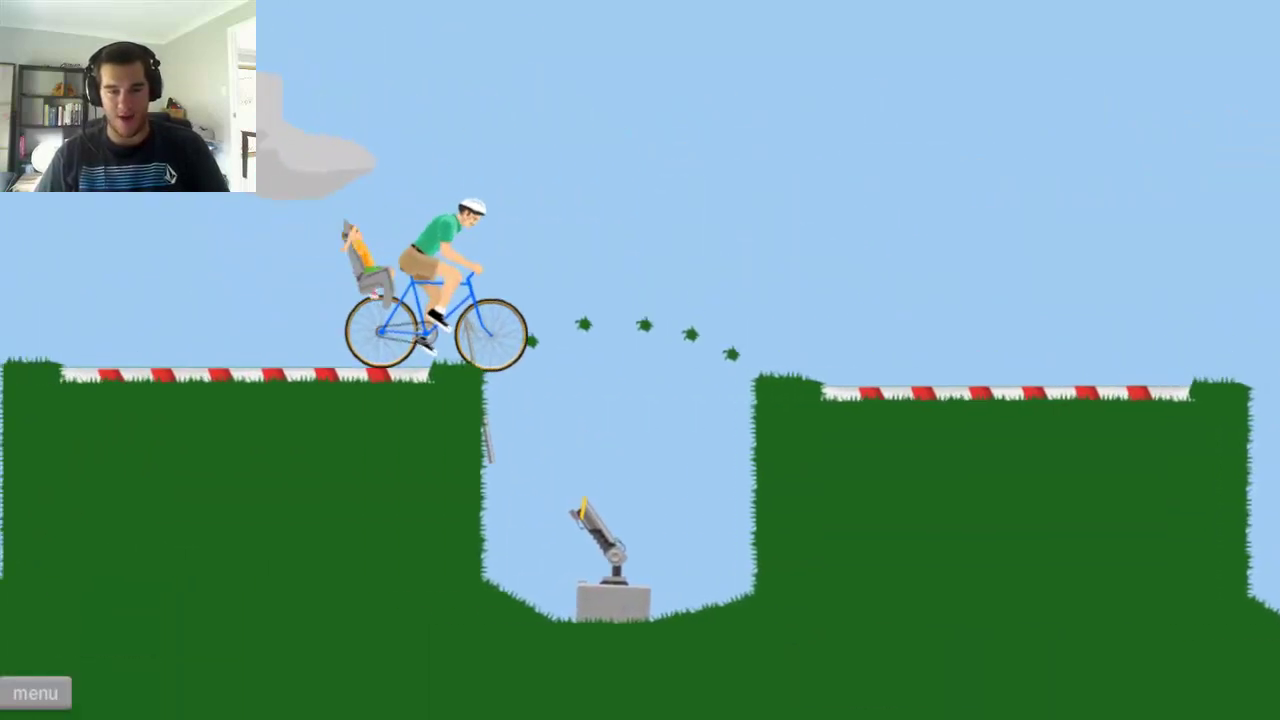
key("Up")
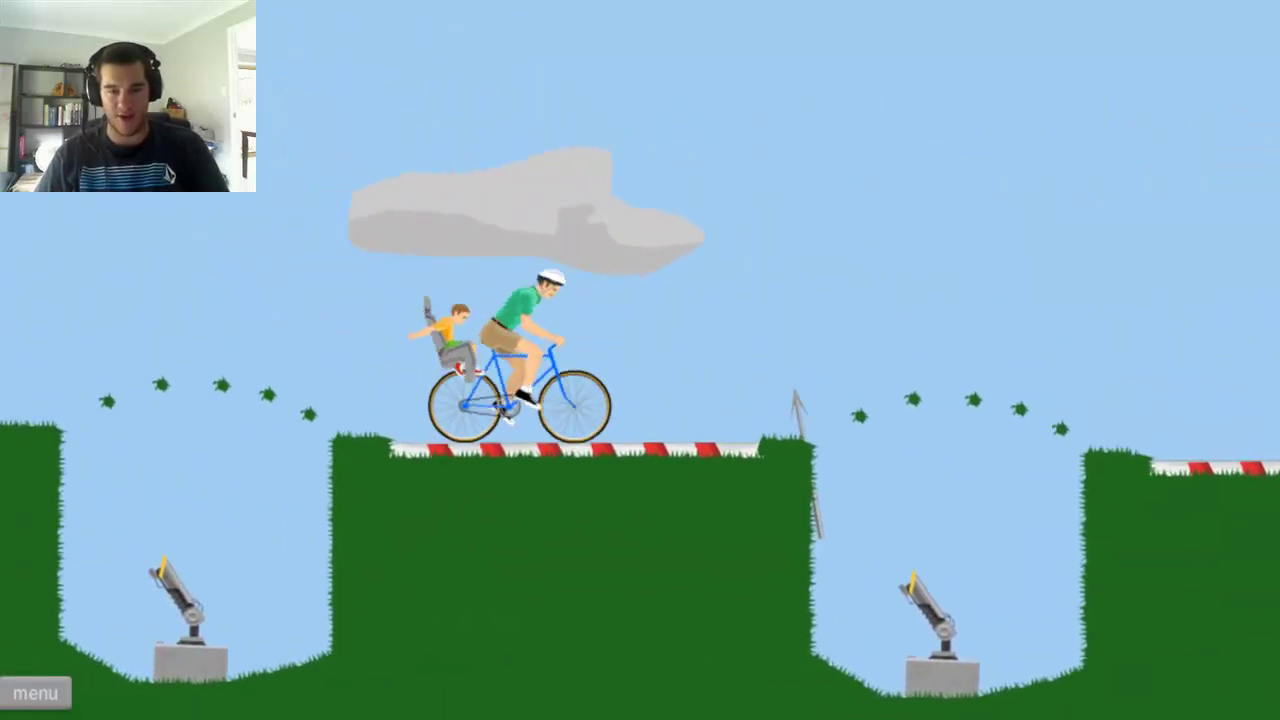
key("Up")
key("space")
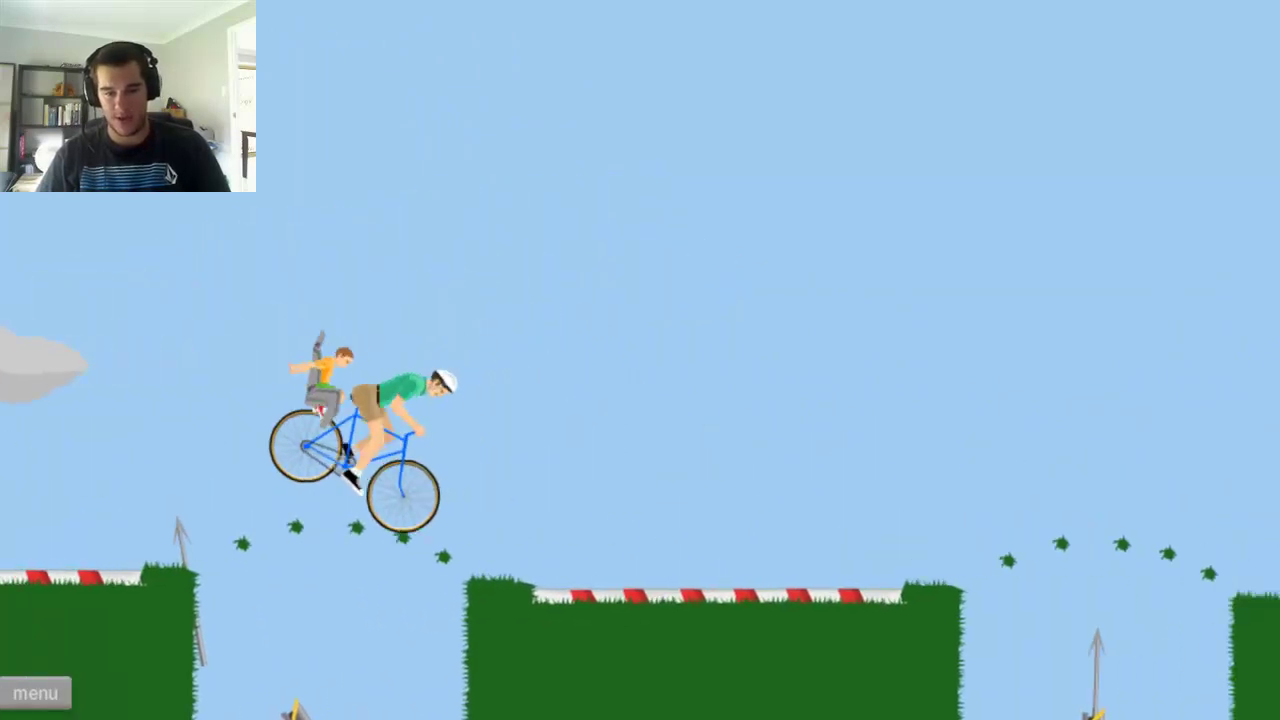
key("Up")
key("space")
key("Up")
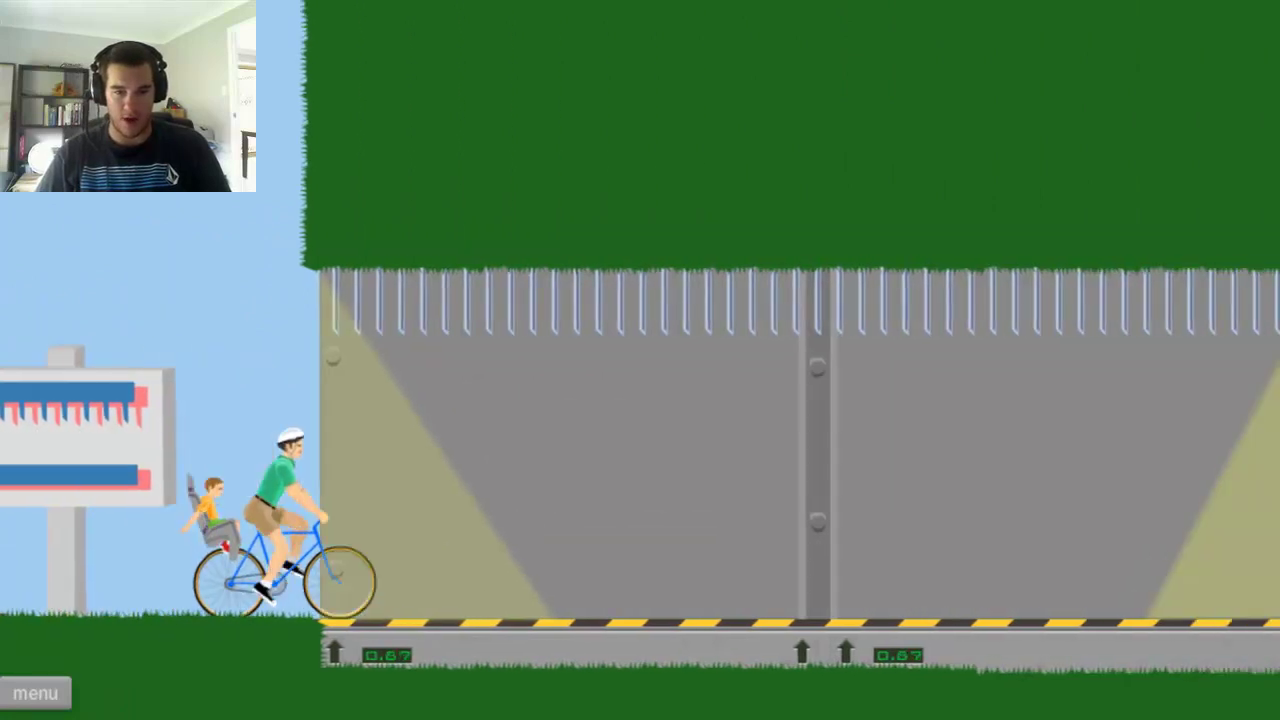
key("Up")
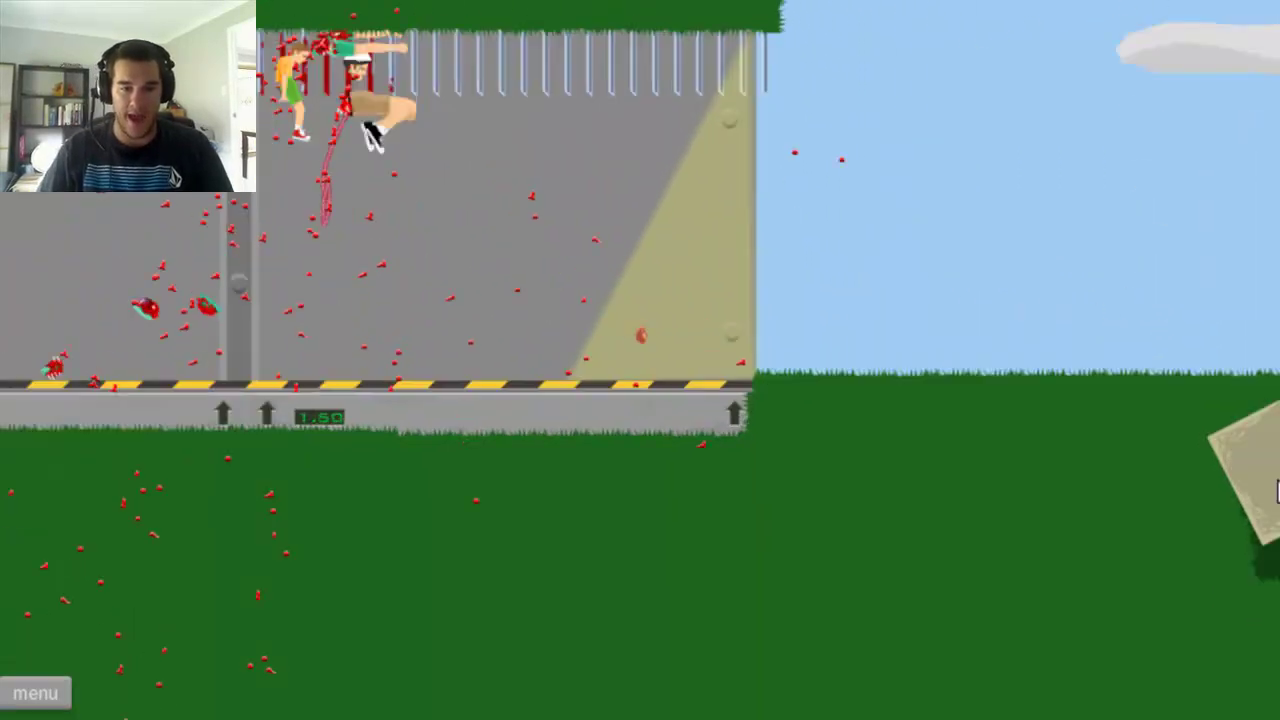
Step: Restart the level and ride downhill, jumping the gaps onto the striped platform
key("Escape")
key("r")
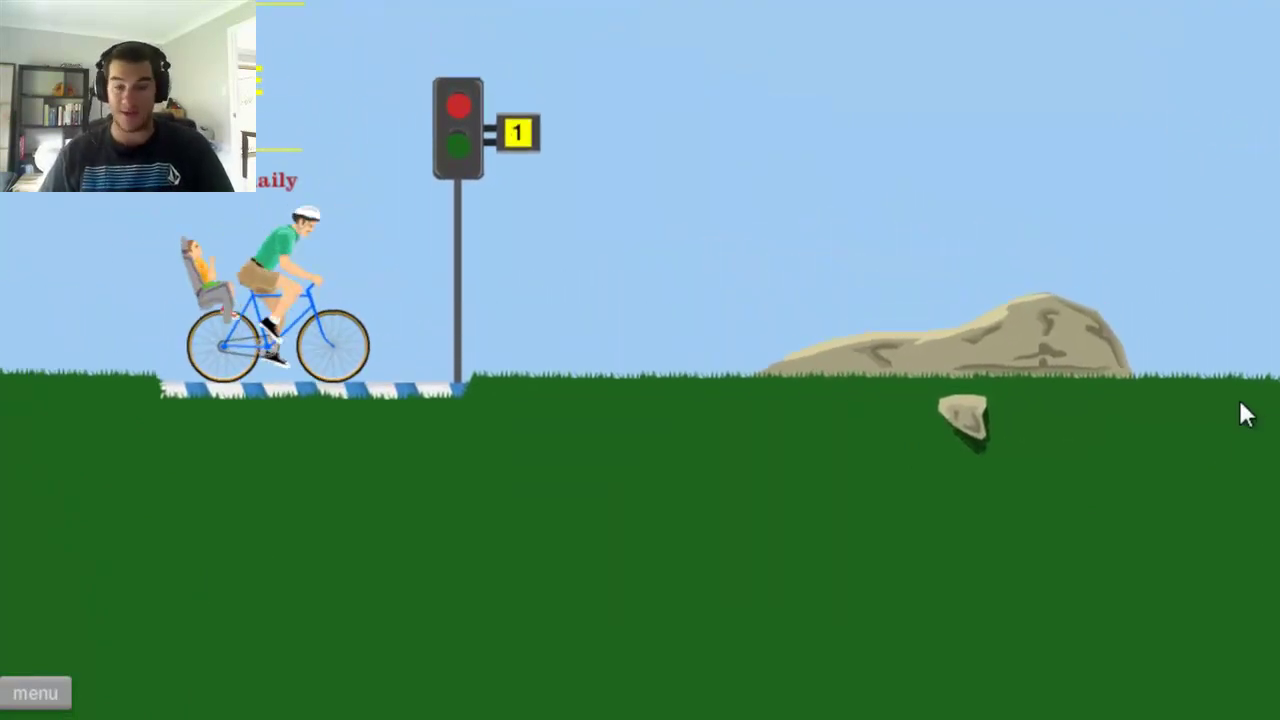
key("Up")
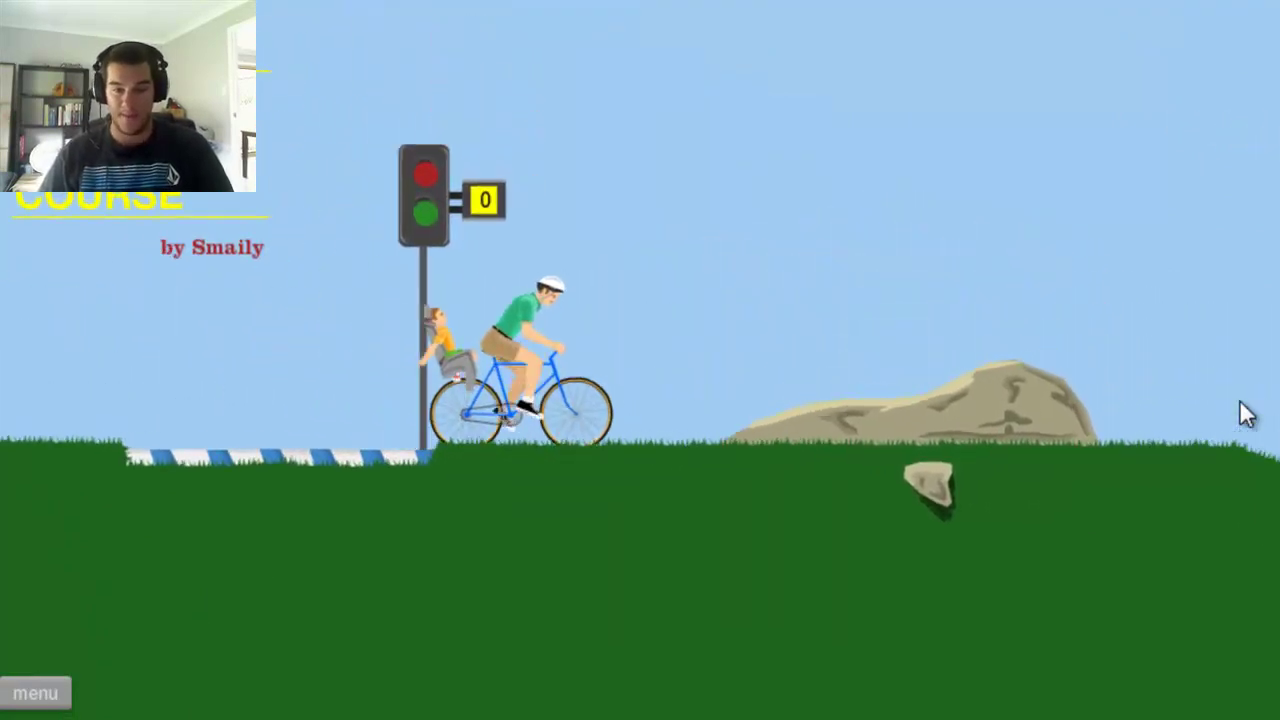
key("Up")
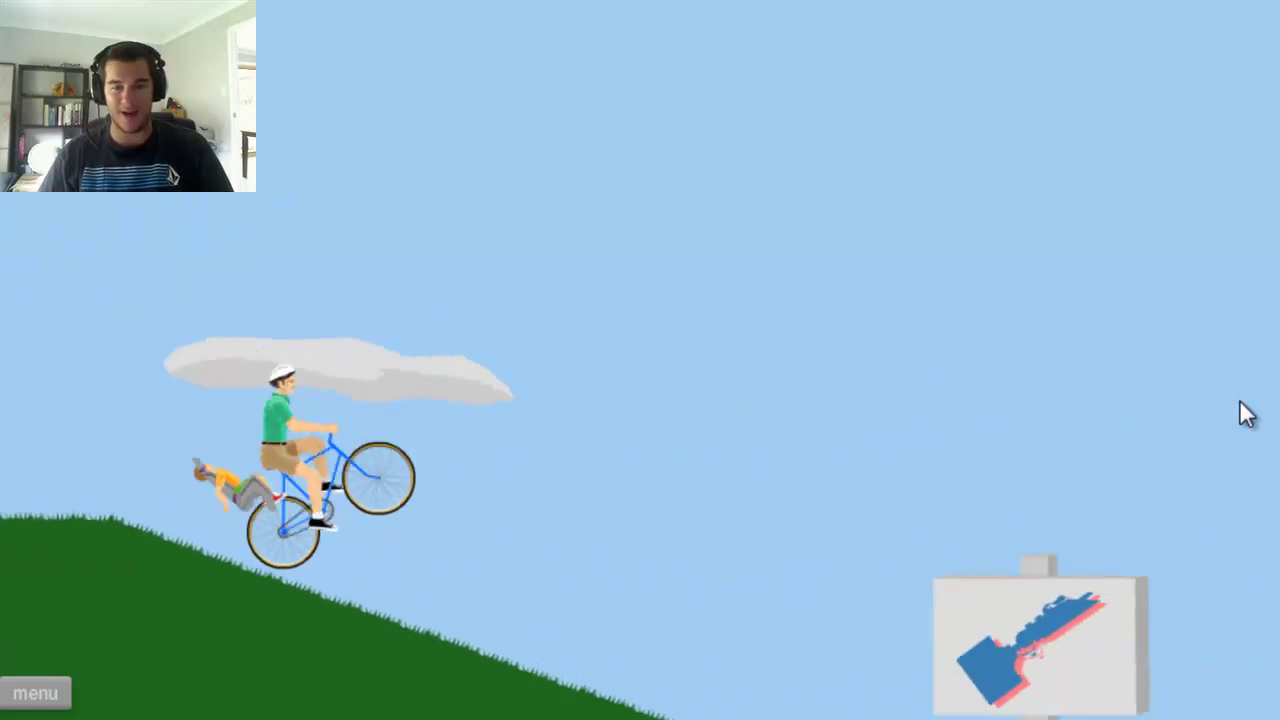
key("Up")
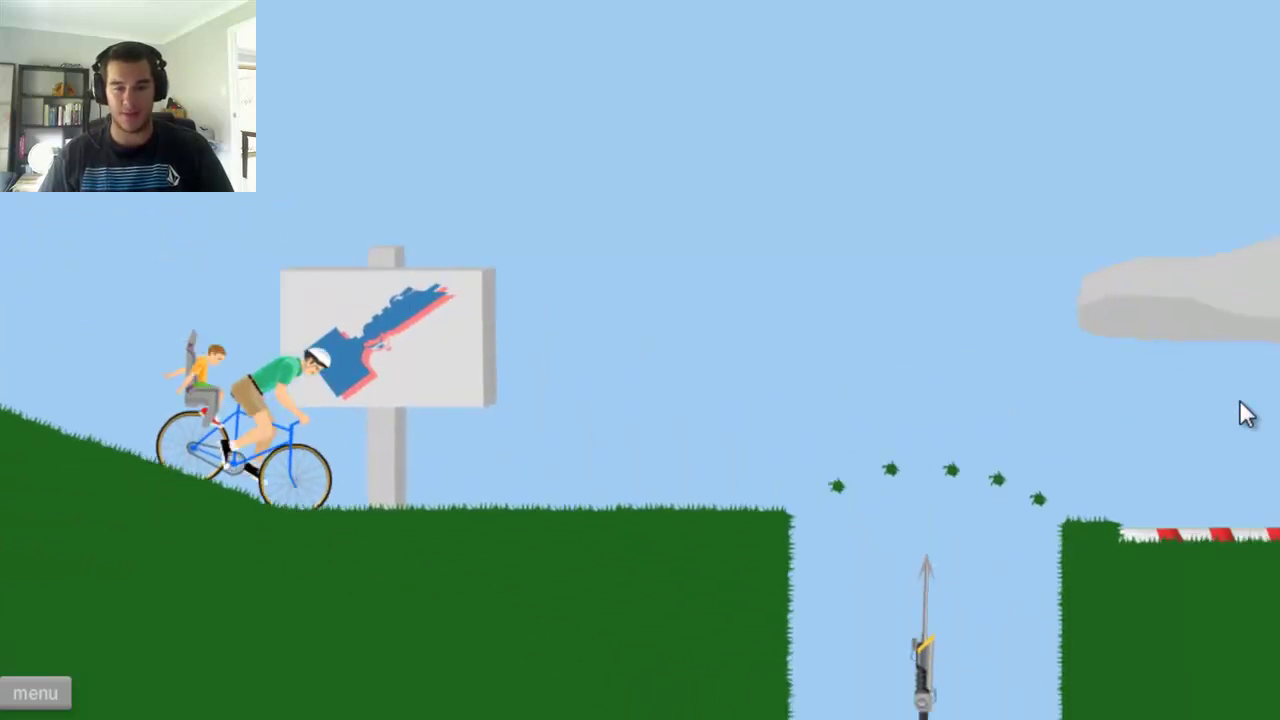
key("Up")
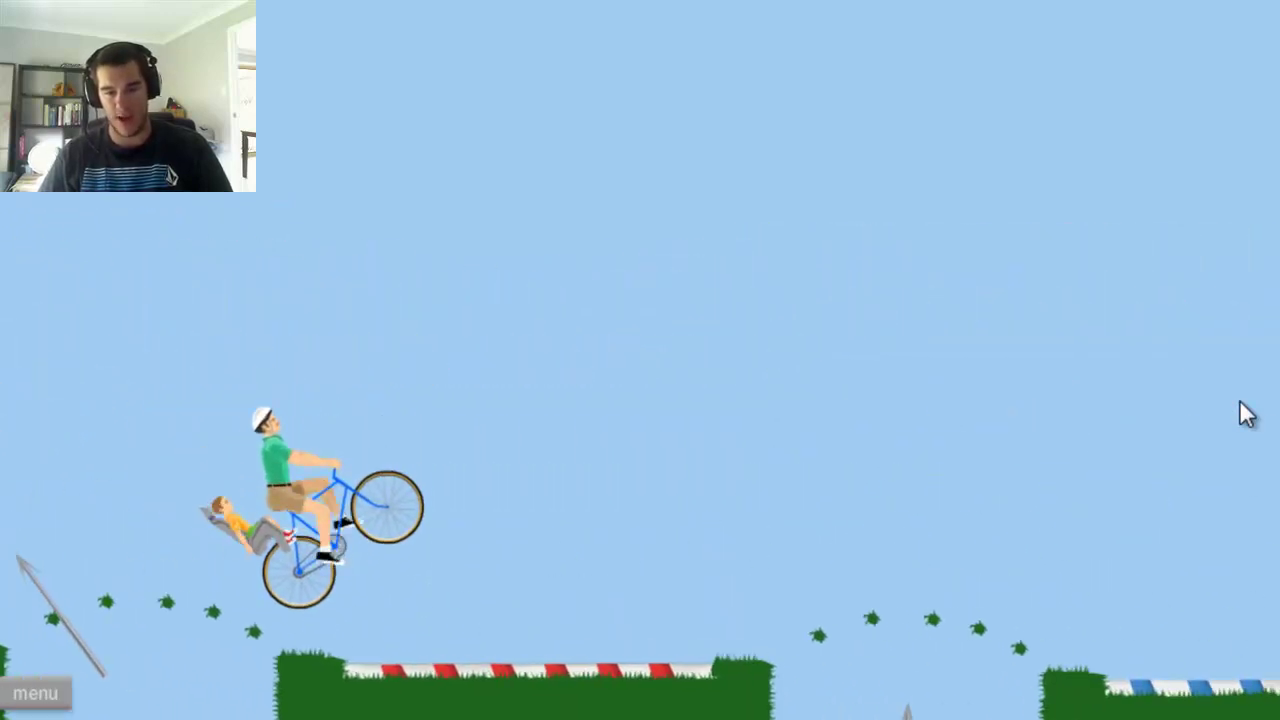
key("Up")
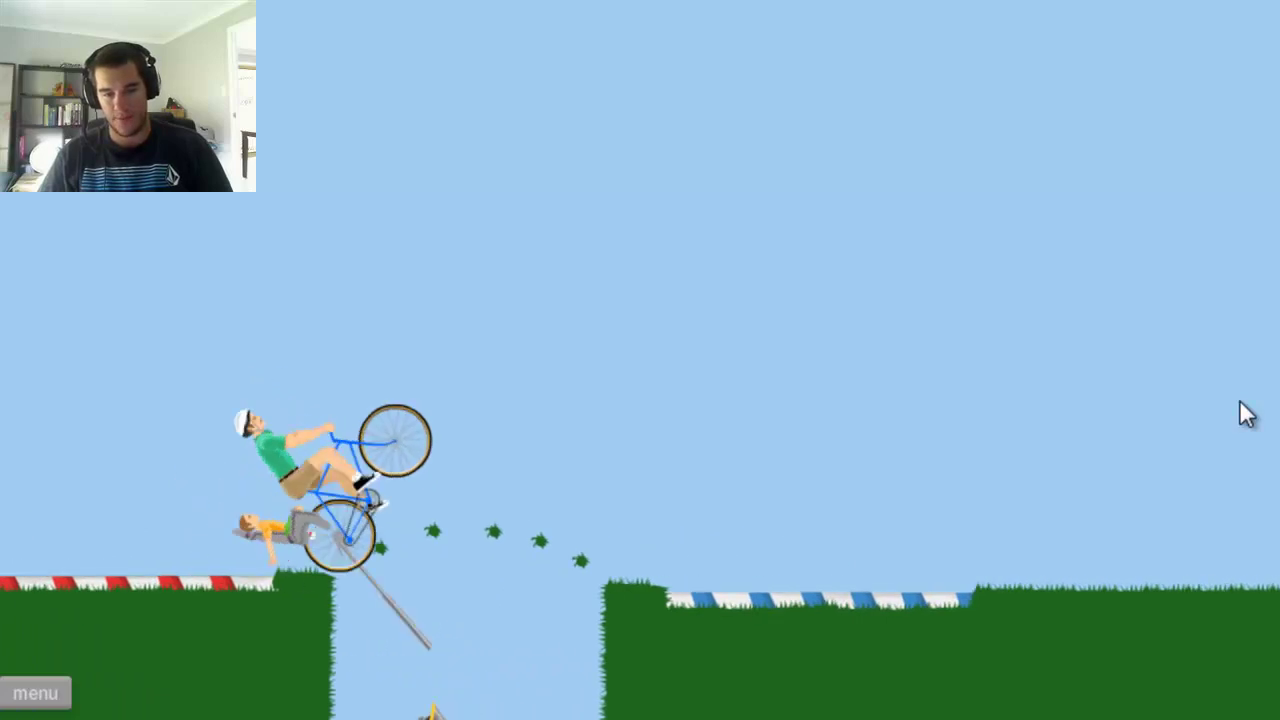
key("Up")
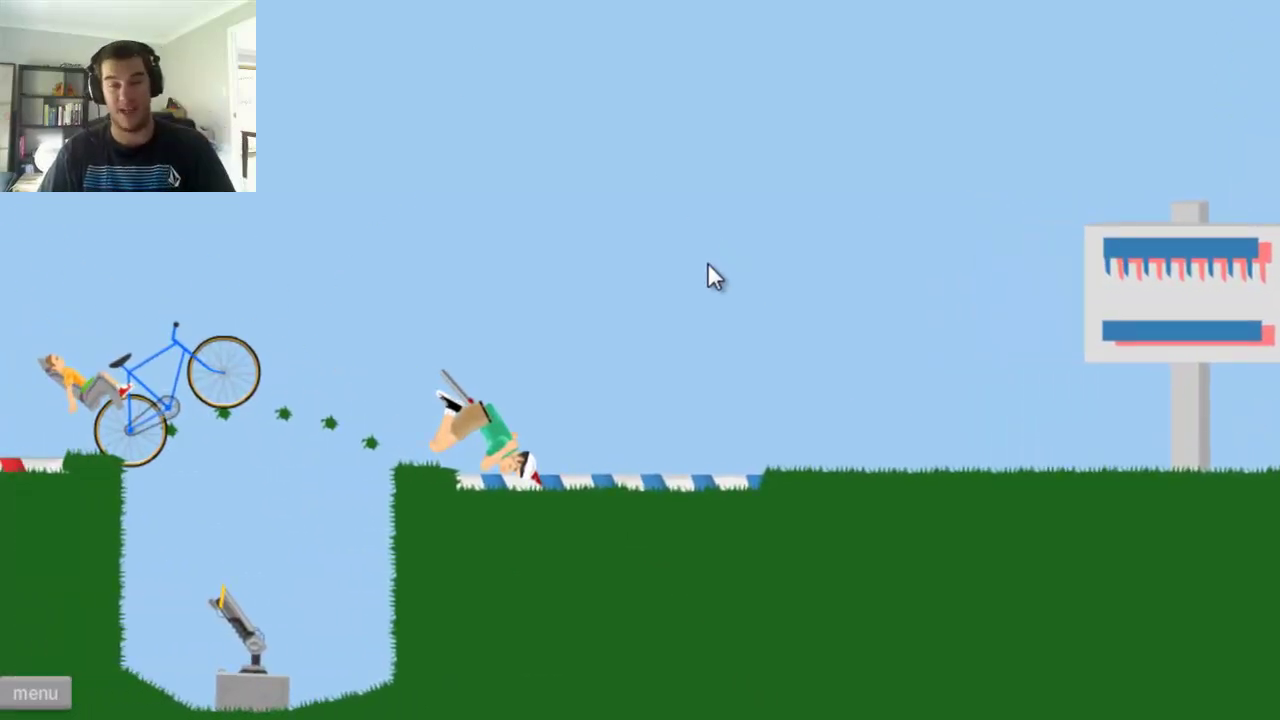
Step: Restart twice more after crashes, riding over the rock toward the first gap
key("Escape")
left_click(700, 294)
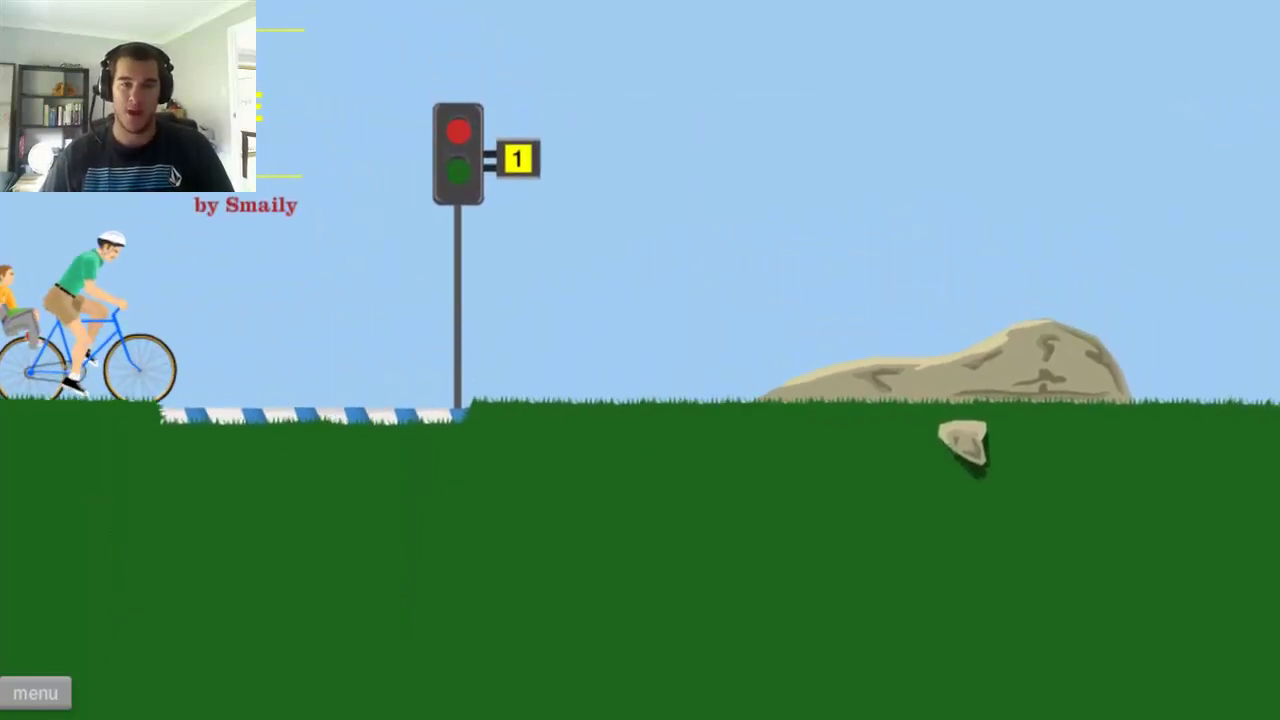
key("Up")
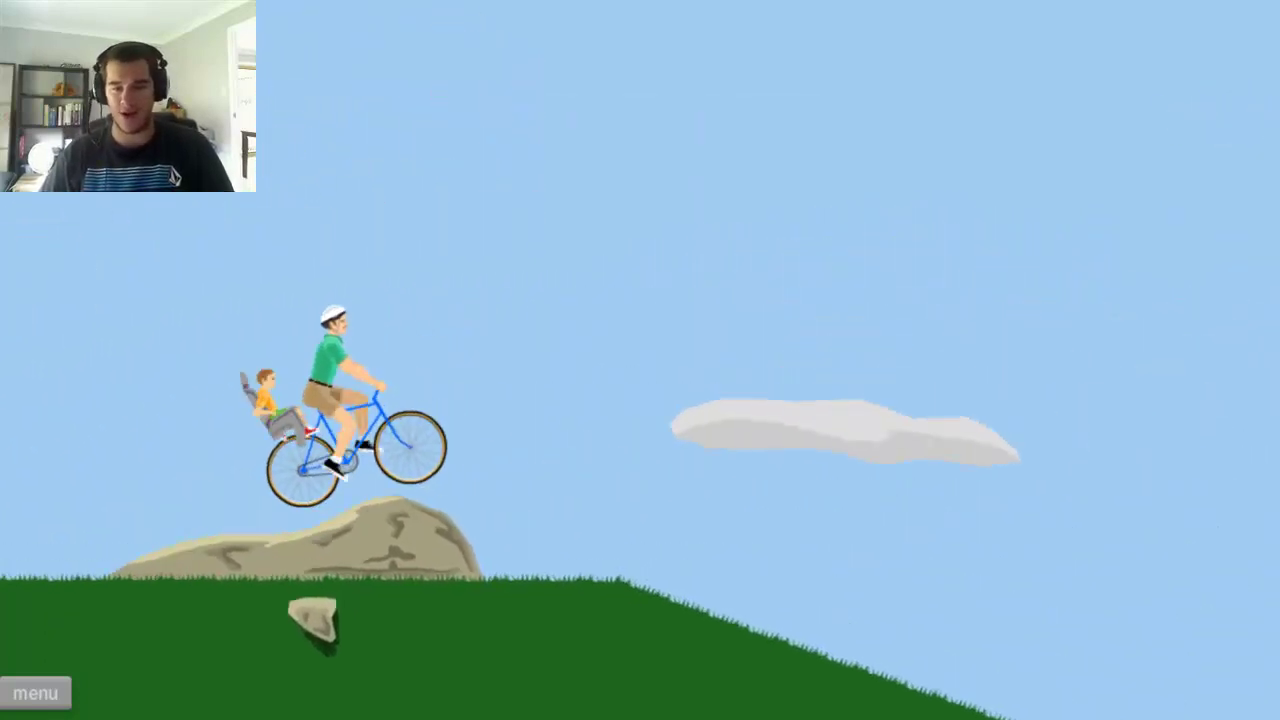
key("Up")
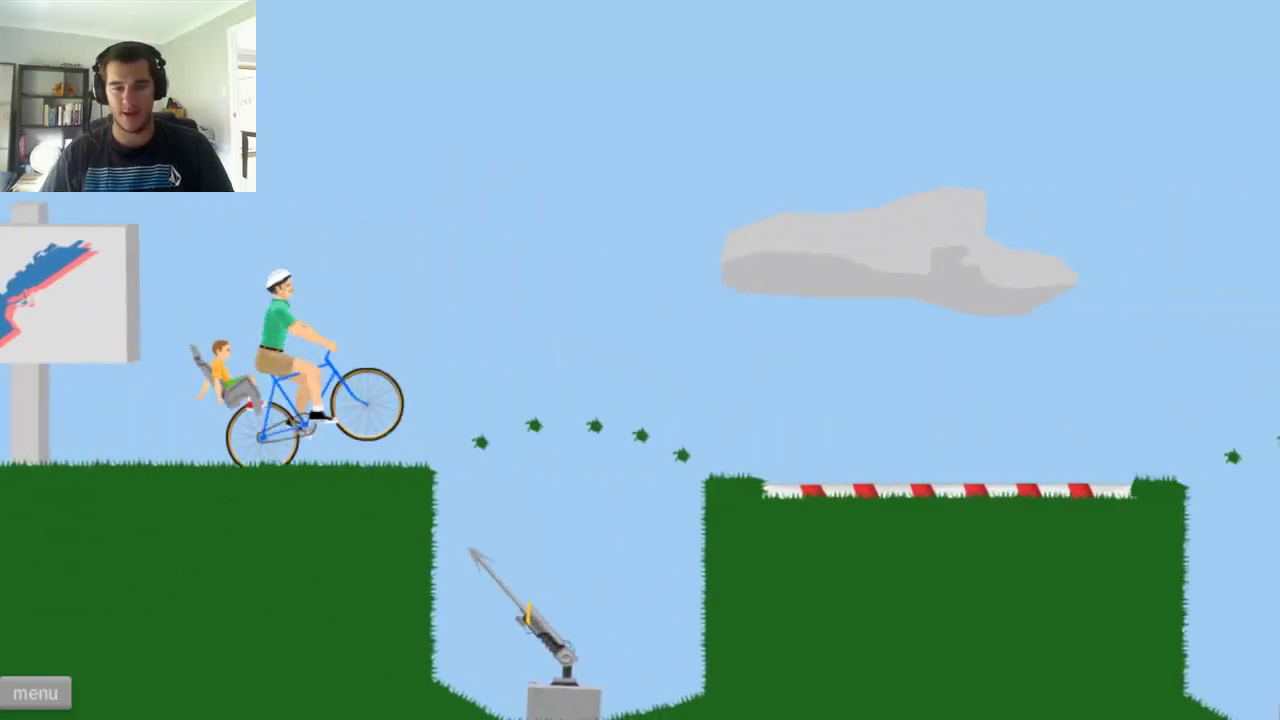
key("Up")
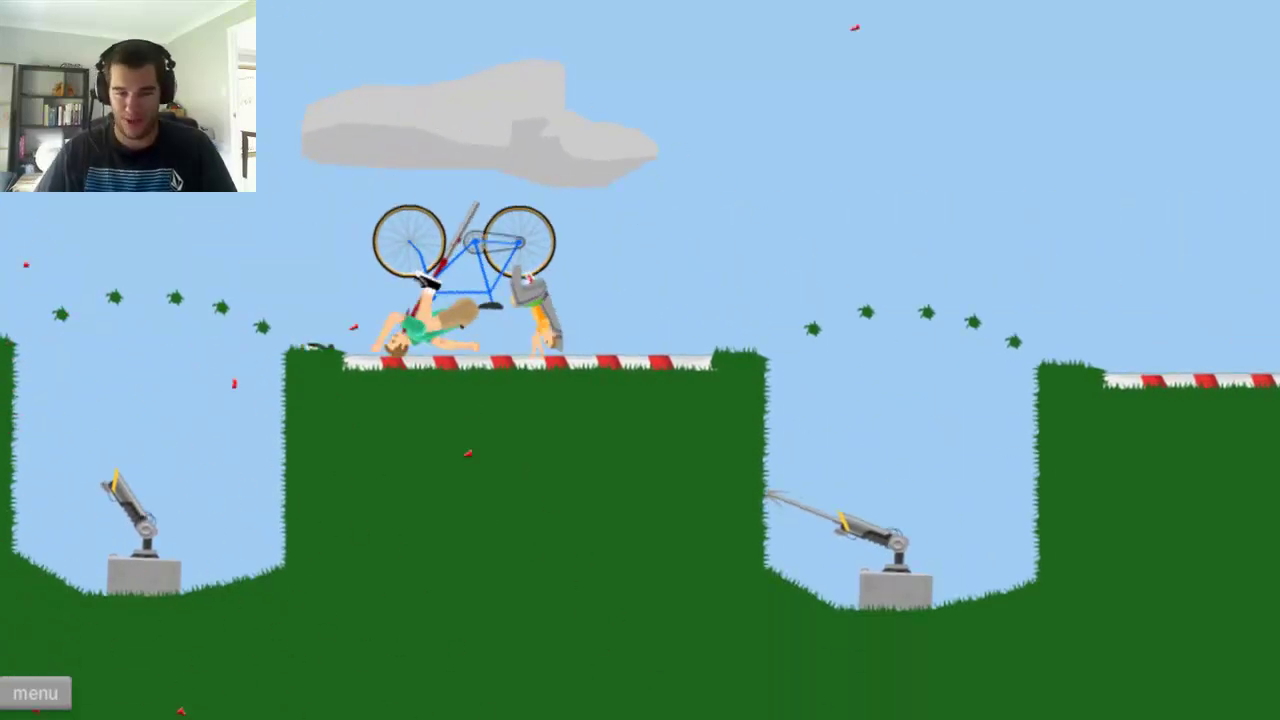
key("Escape")
left_click(662, 310)
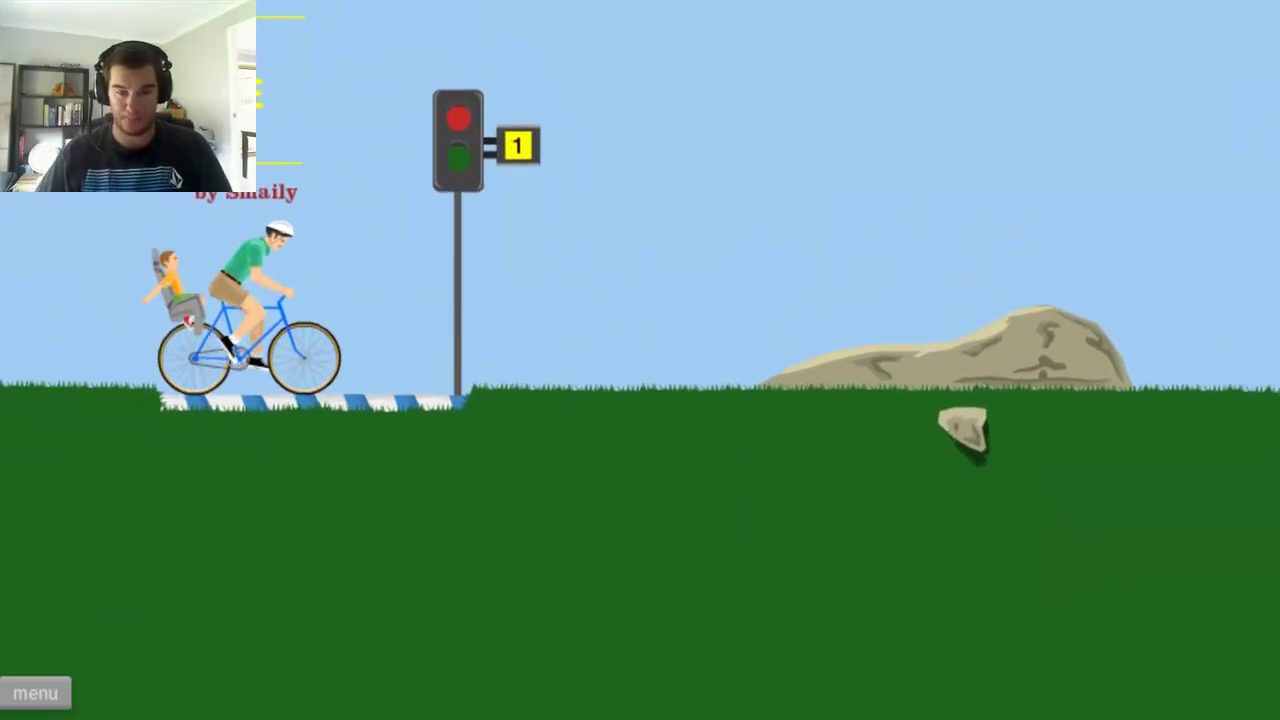
key("Up")
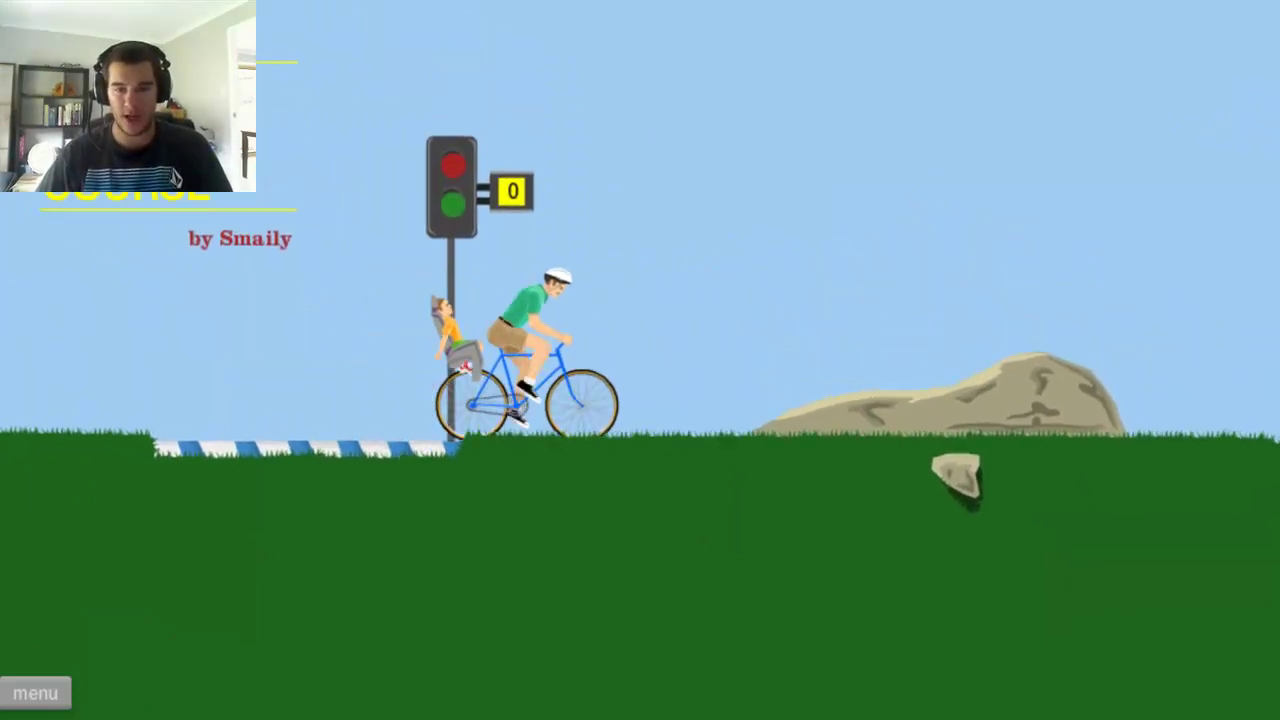
key("Up")
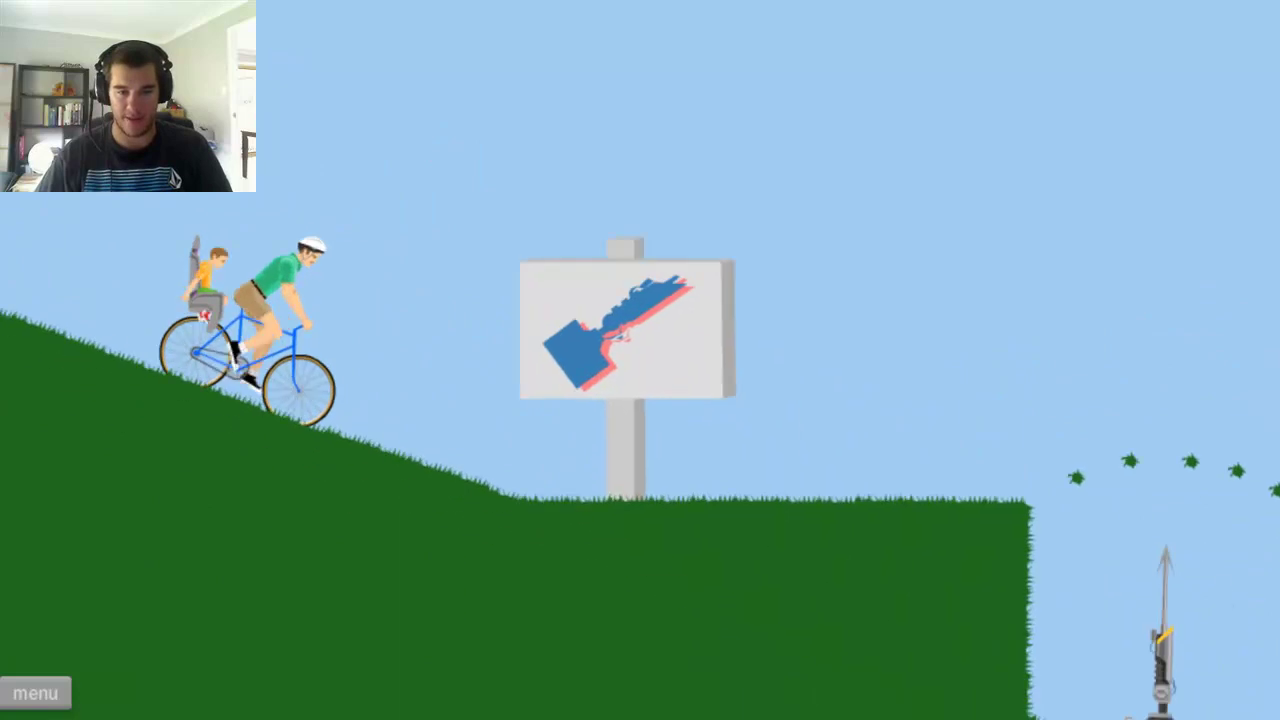
key("Up")
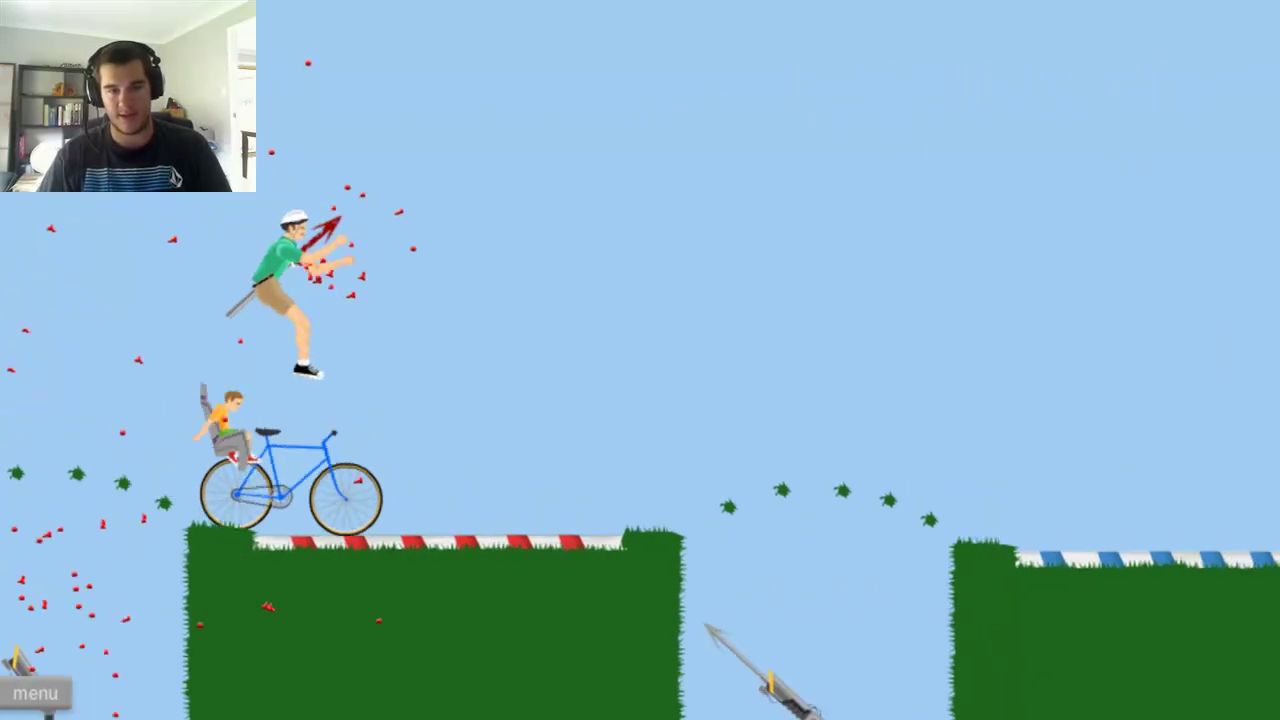
Step: Restart after being harpooned, jump the gap, and balance across the striped platform
key("Escape")
left_click(606, 310)
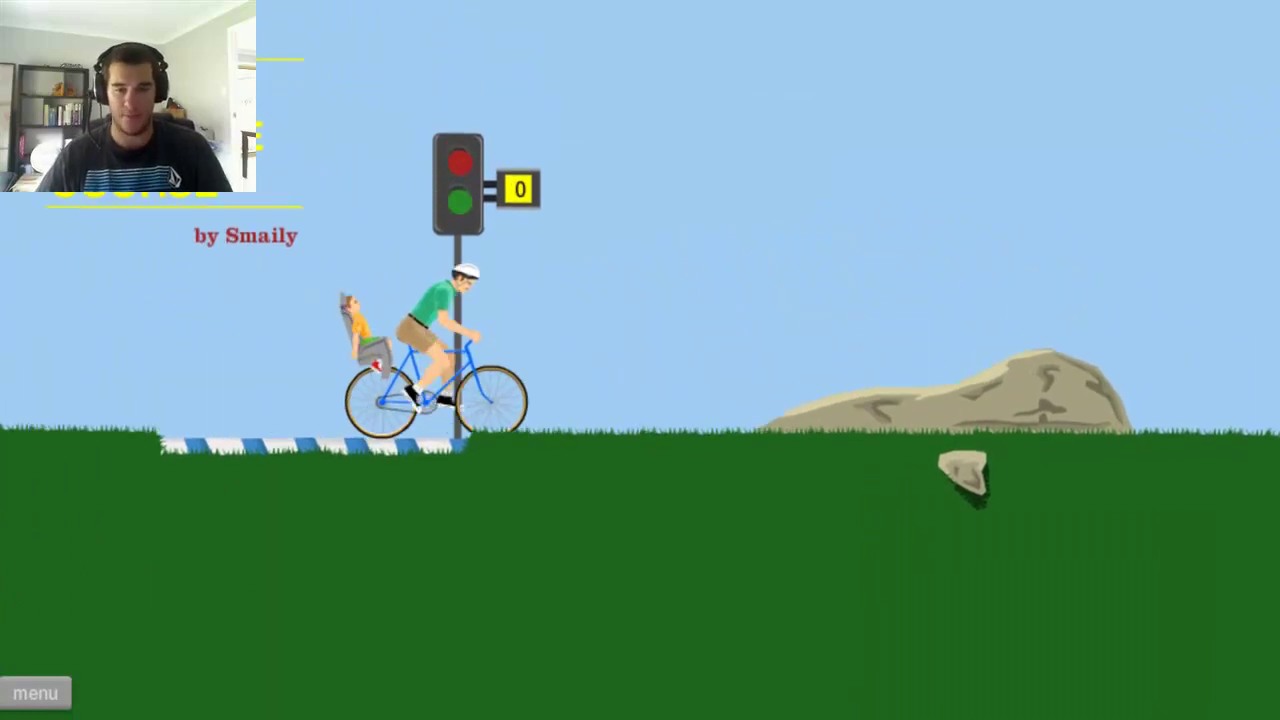
key("Up")
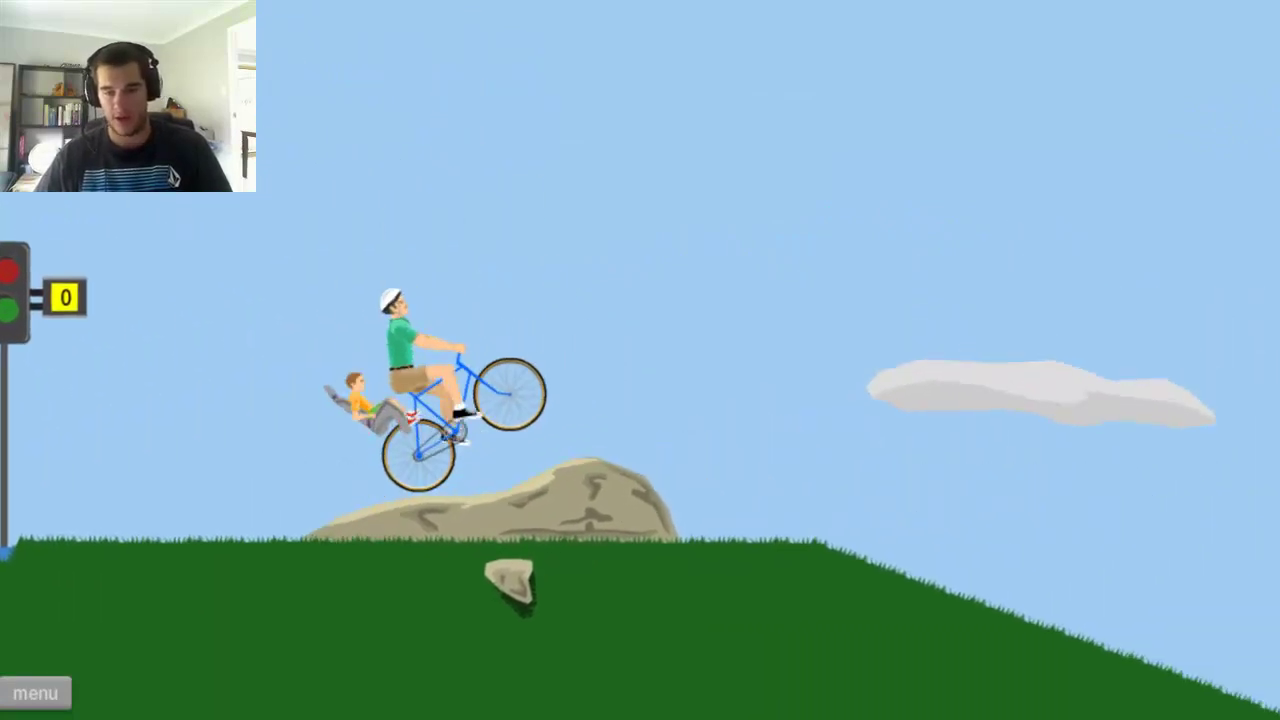
key("Up")
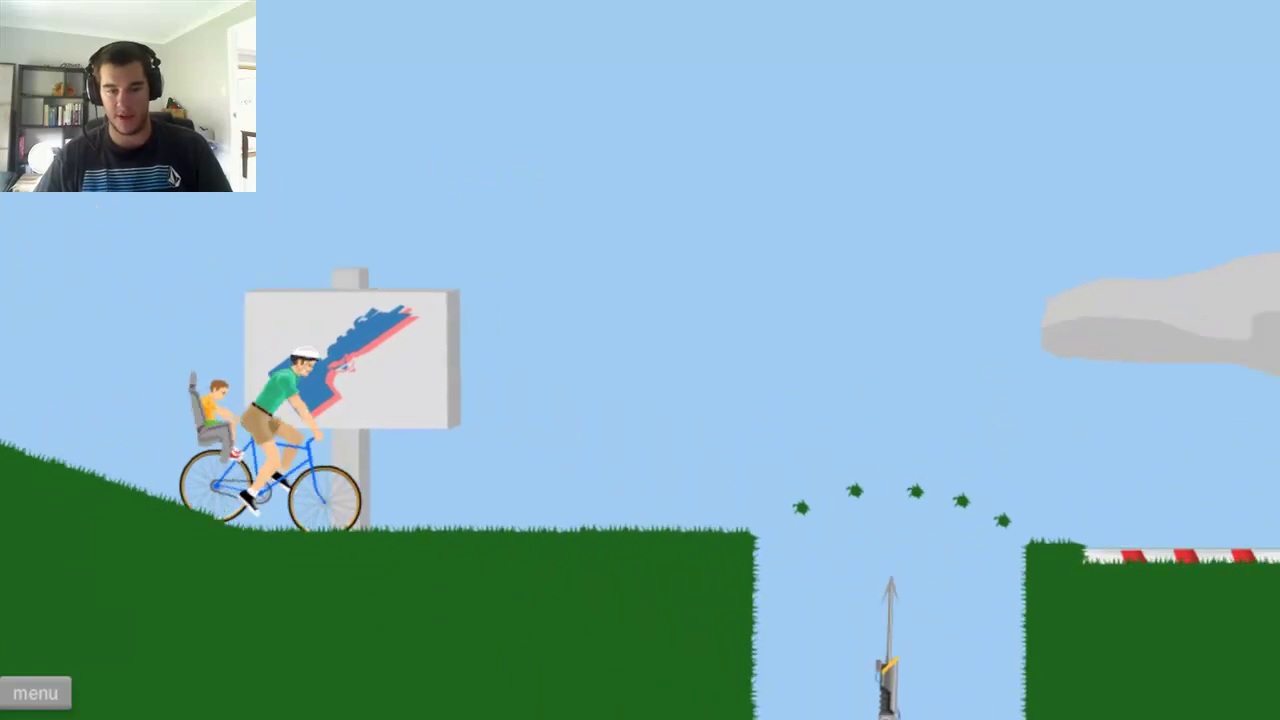
key("Left")
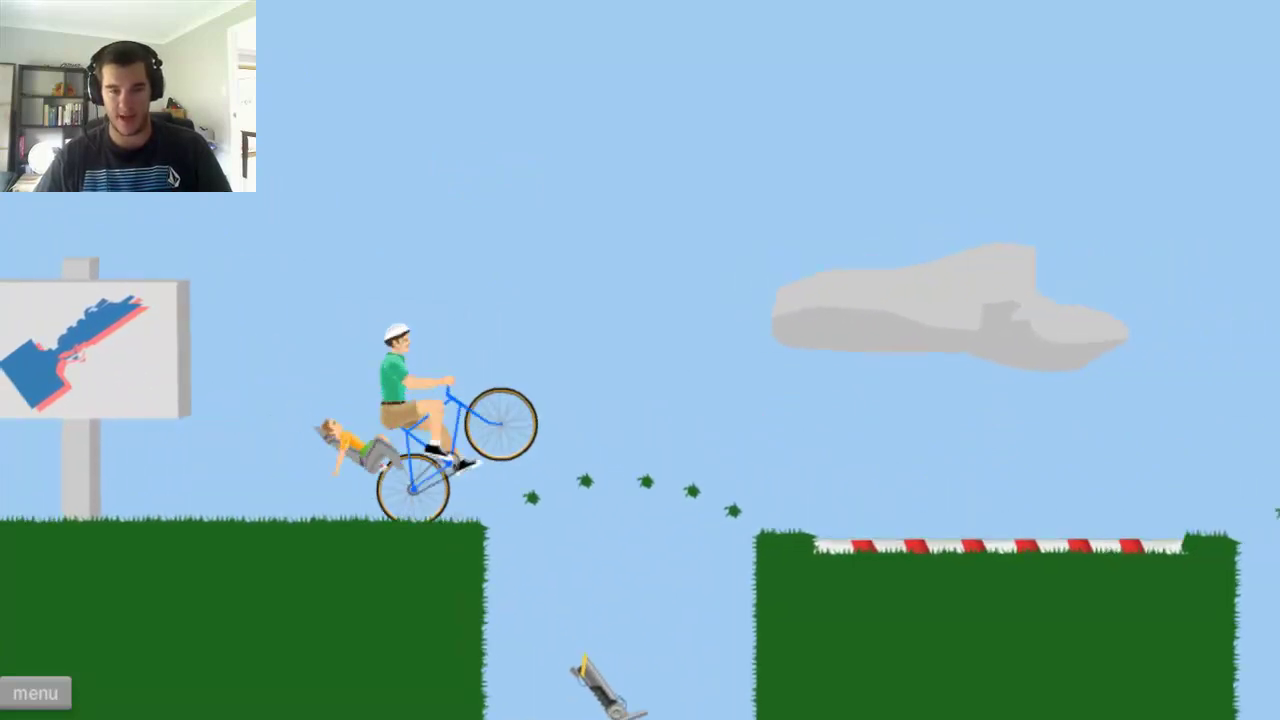
key("Up")
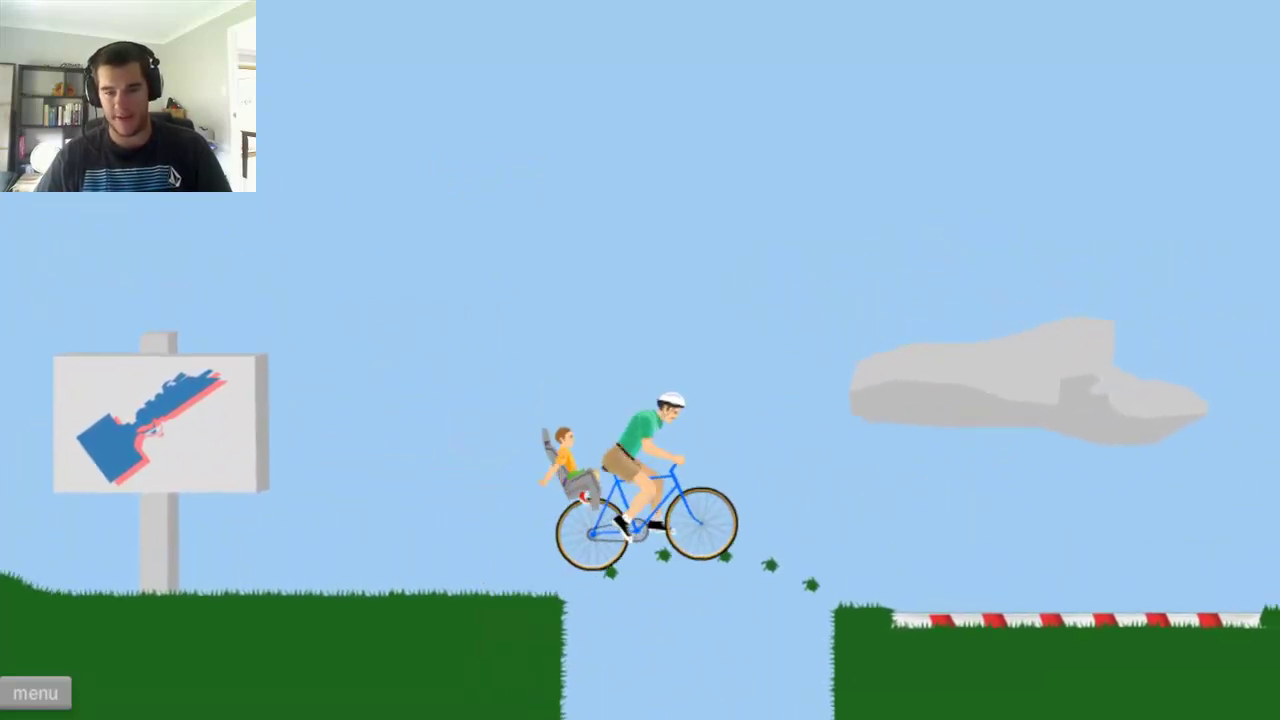
key("Up")
key("Left")
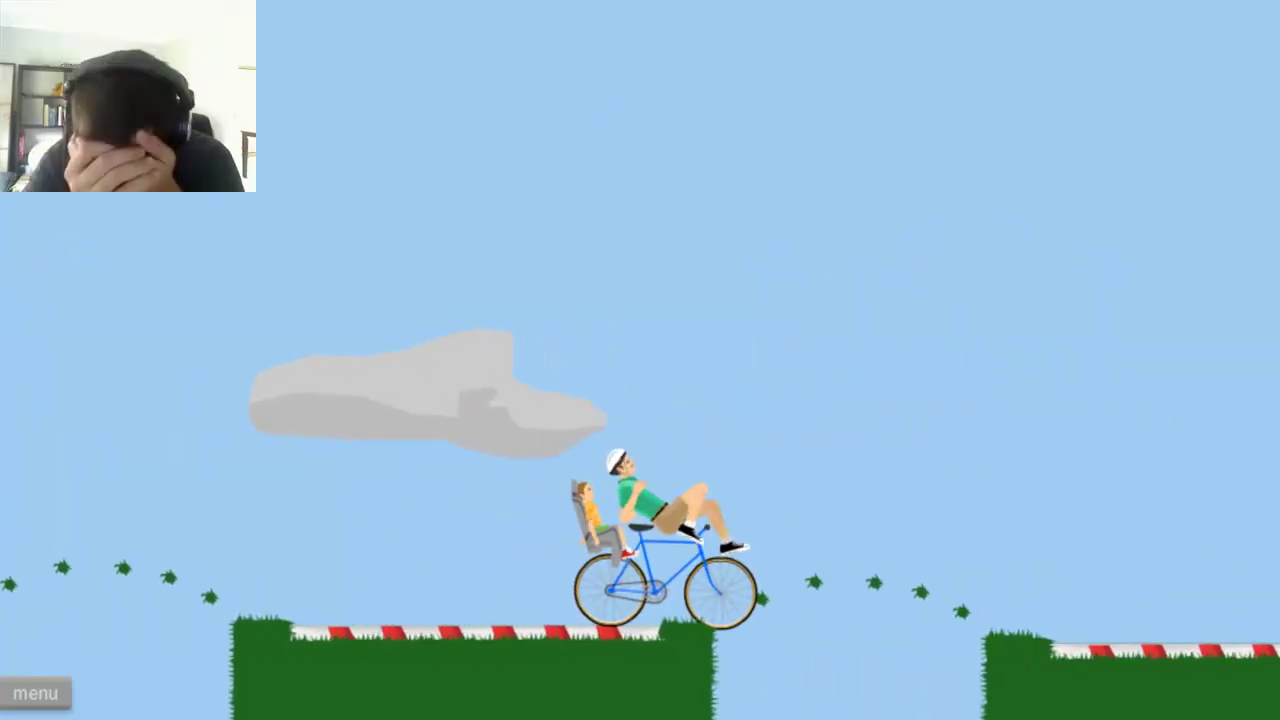
Step: Pause and leave the run, then launch off the ledge, crash, and restart the level
key("Escape")
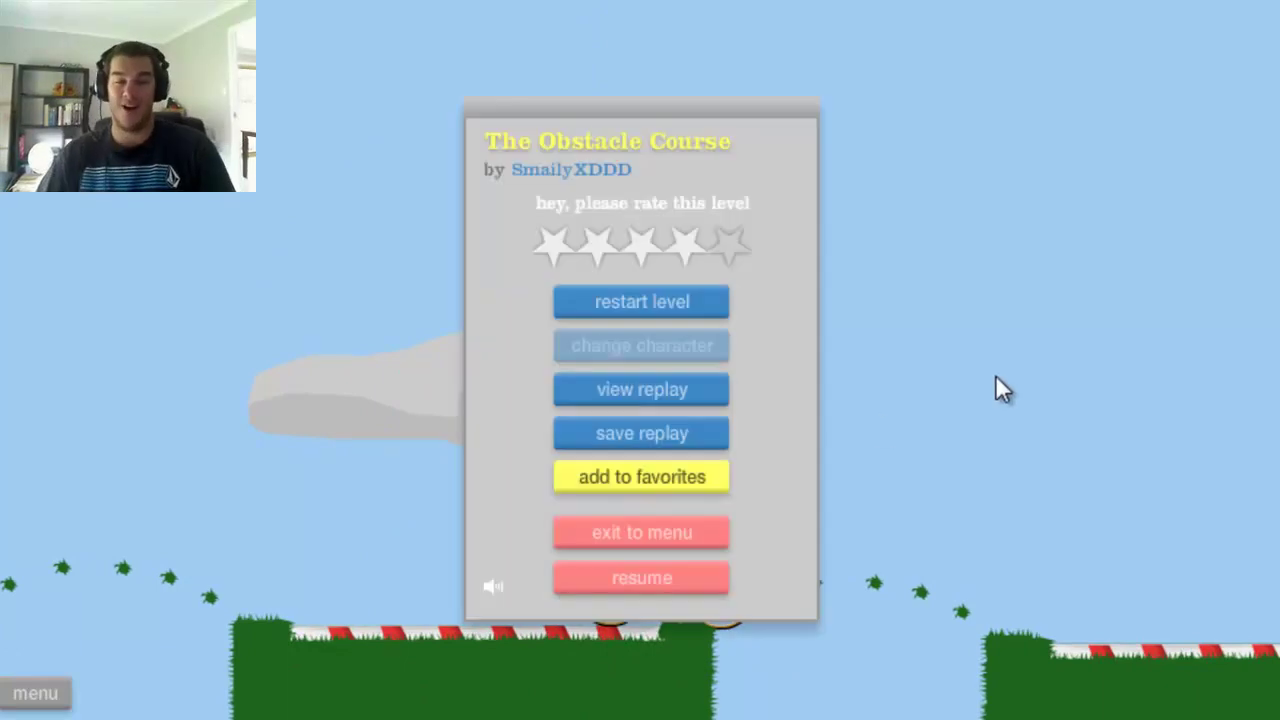
left_click(645, 533)
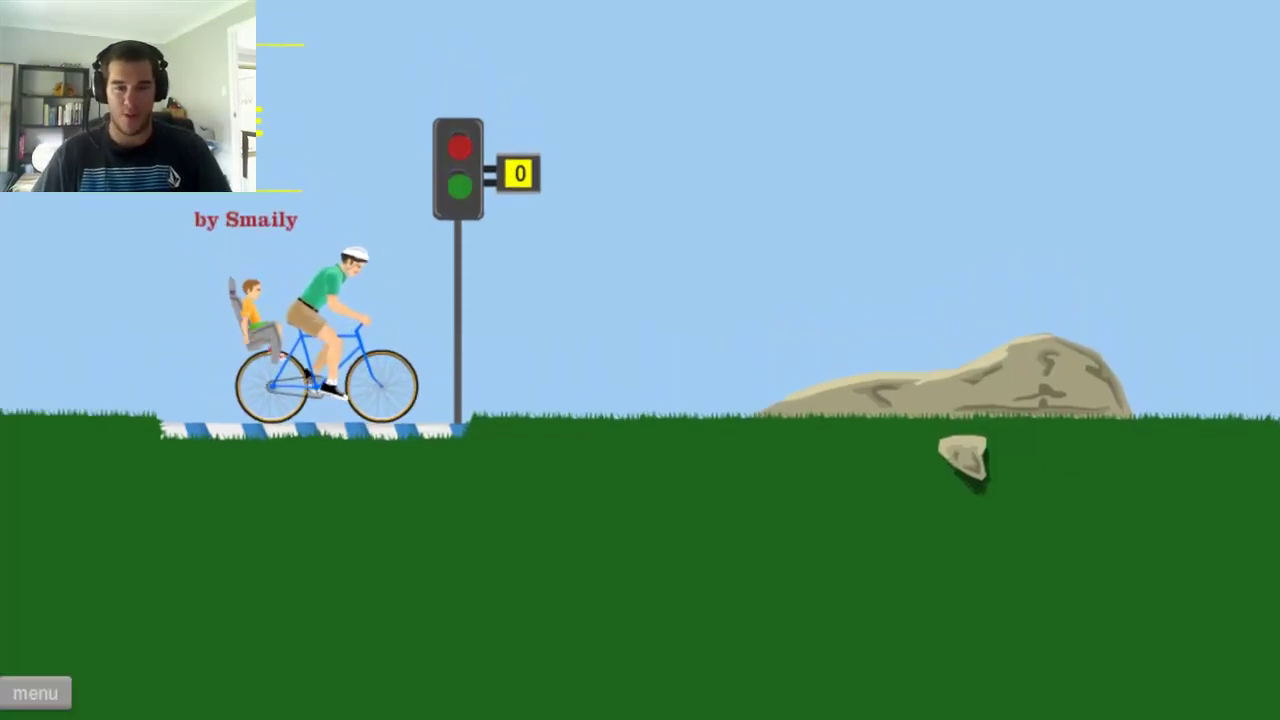
key("Up")
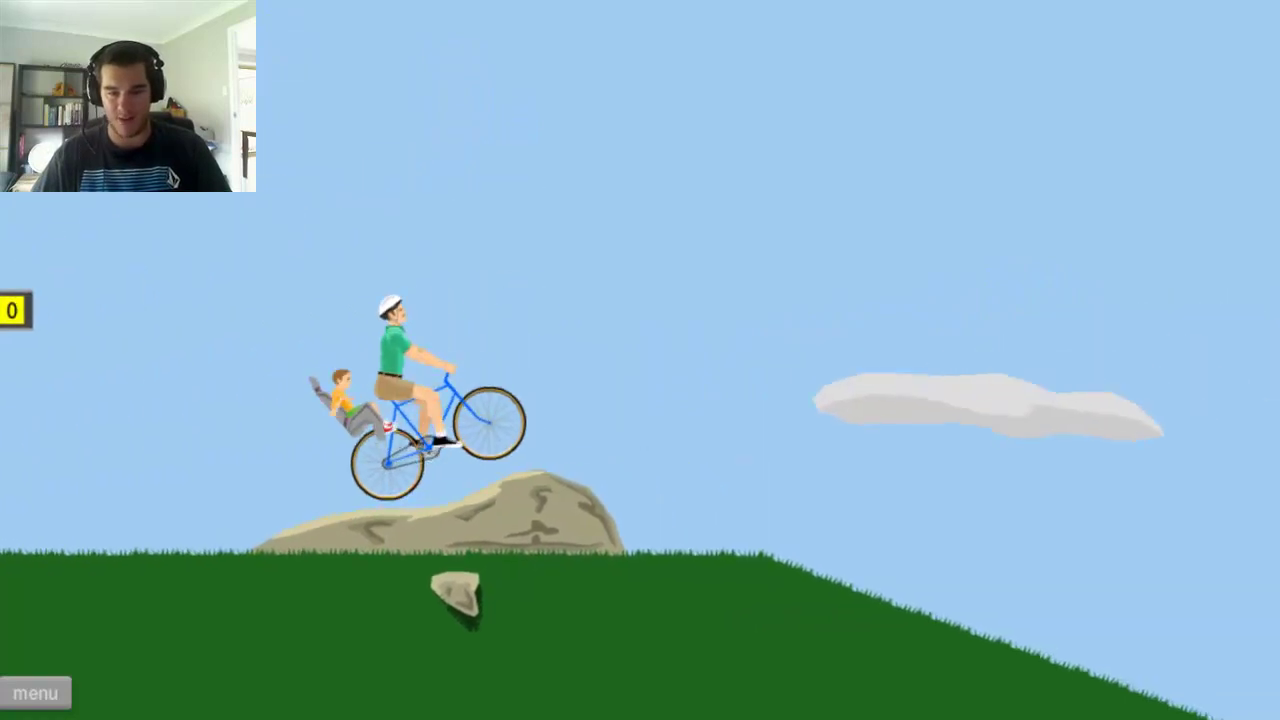
key("Up")
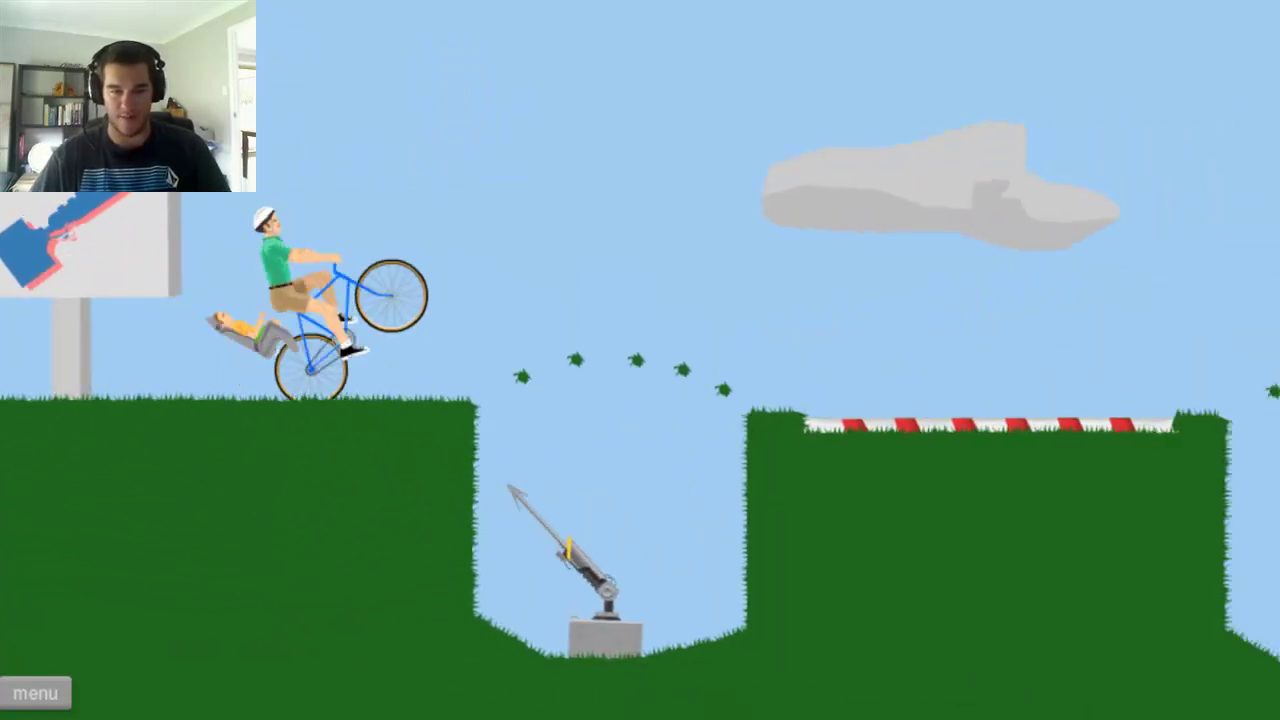
key("Escape")
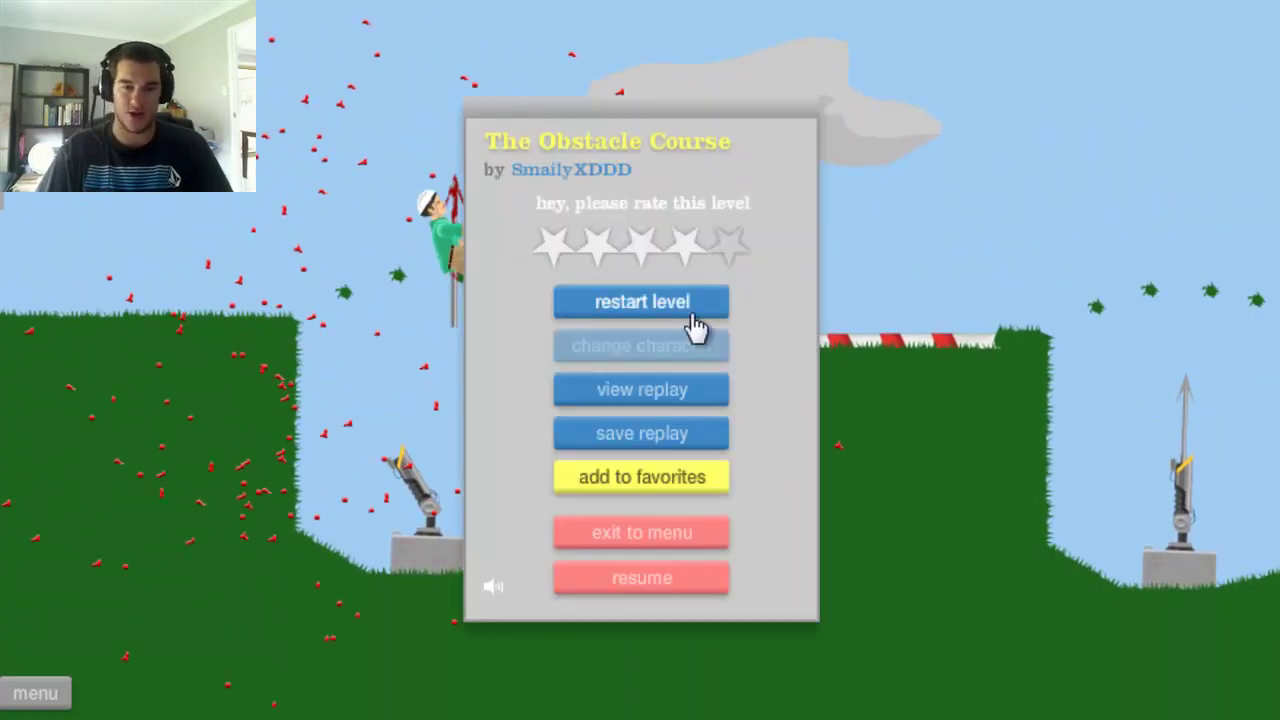
left_click(697, 310)
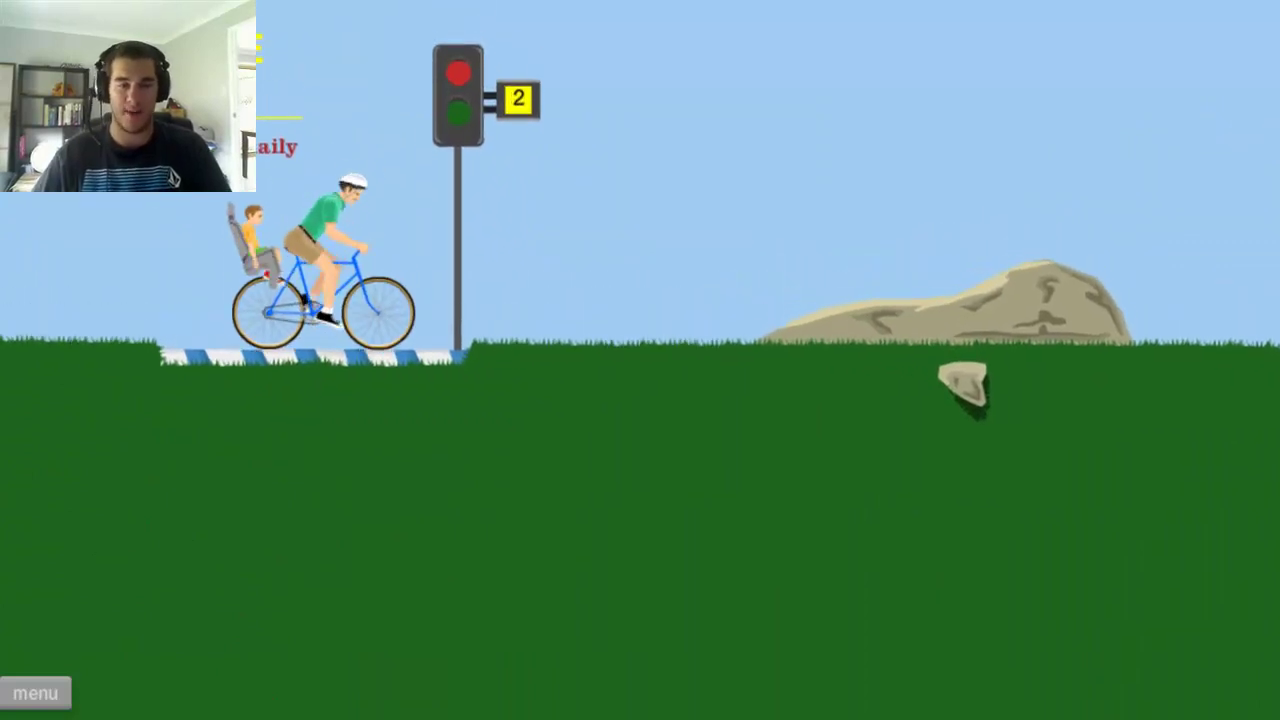
Step: Back away from the cliff edge, jump the spike gap, and cross the striped platform
key("Up")
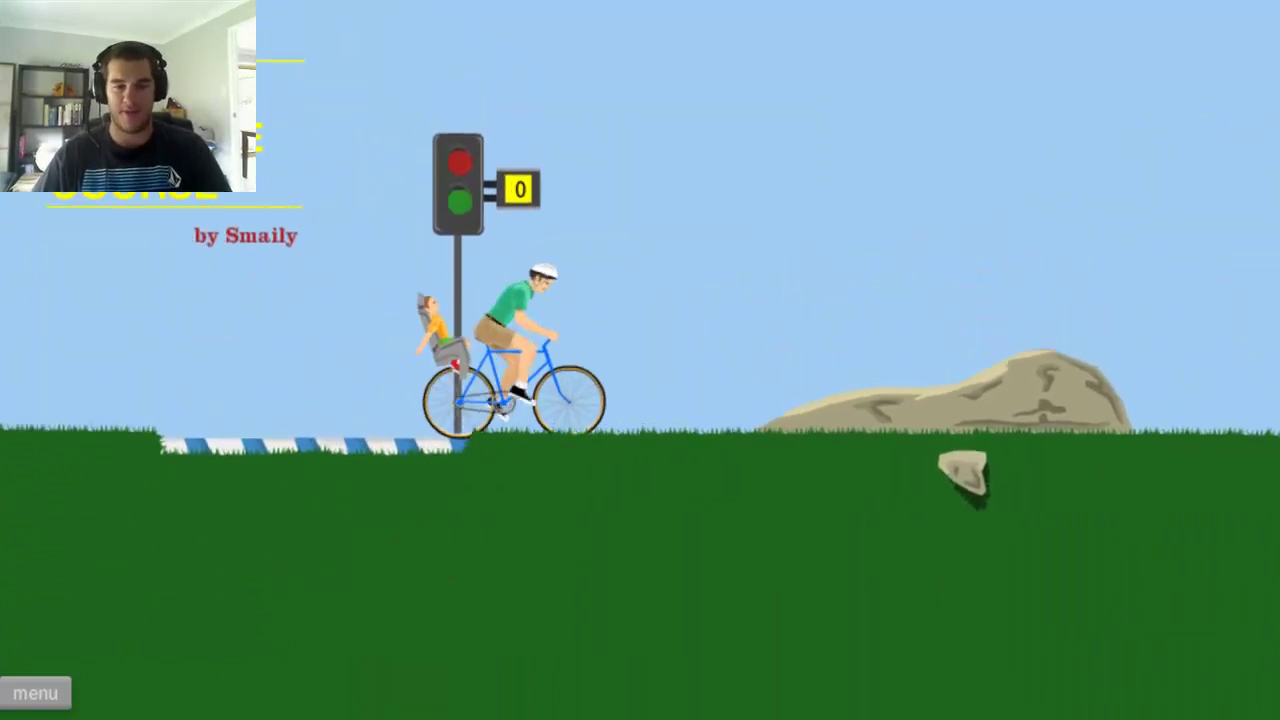
key("Up")
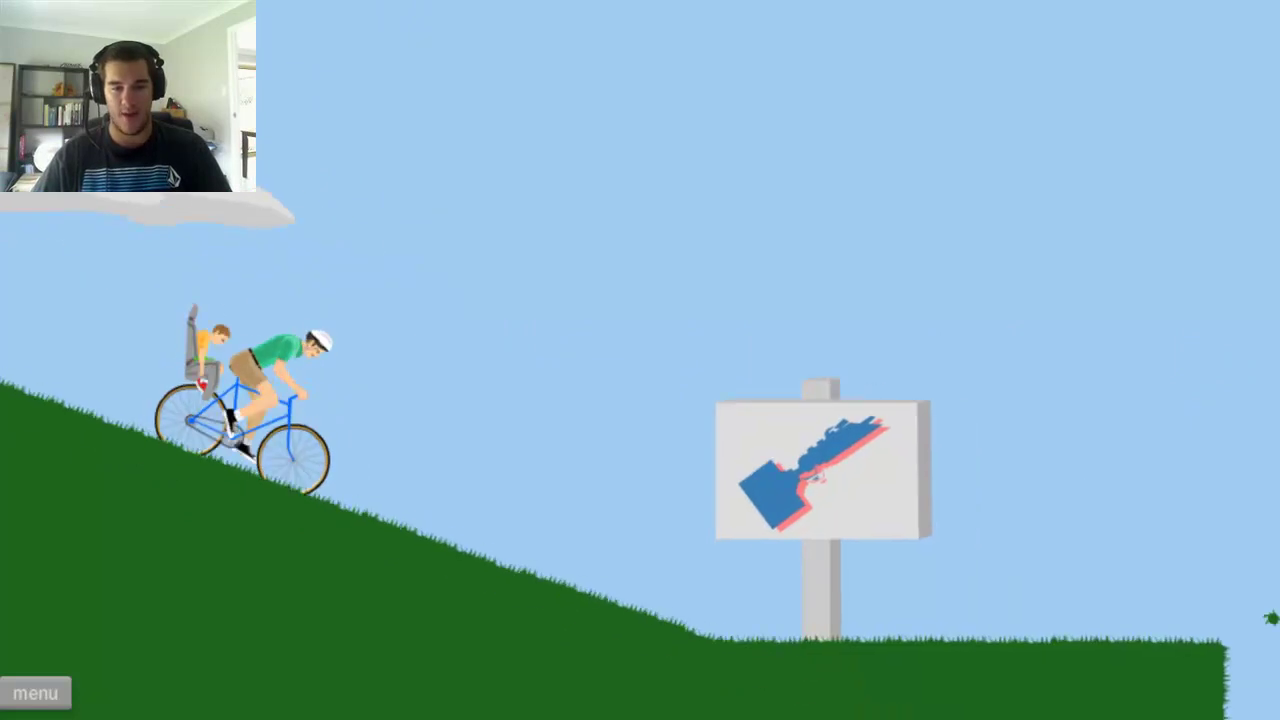
key("Up")
key("Left")
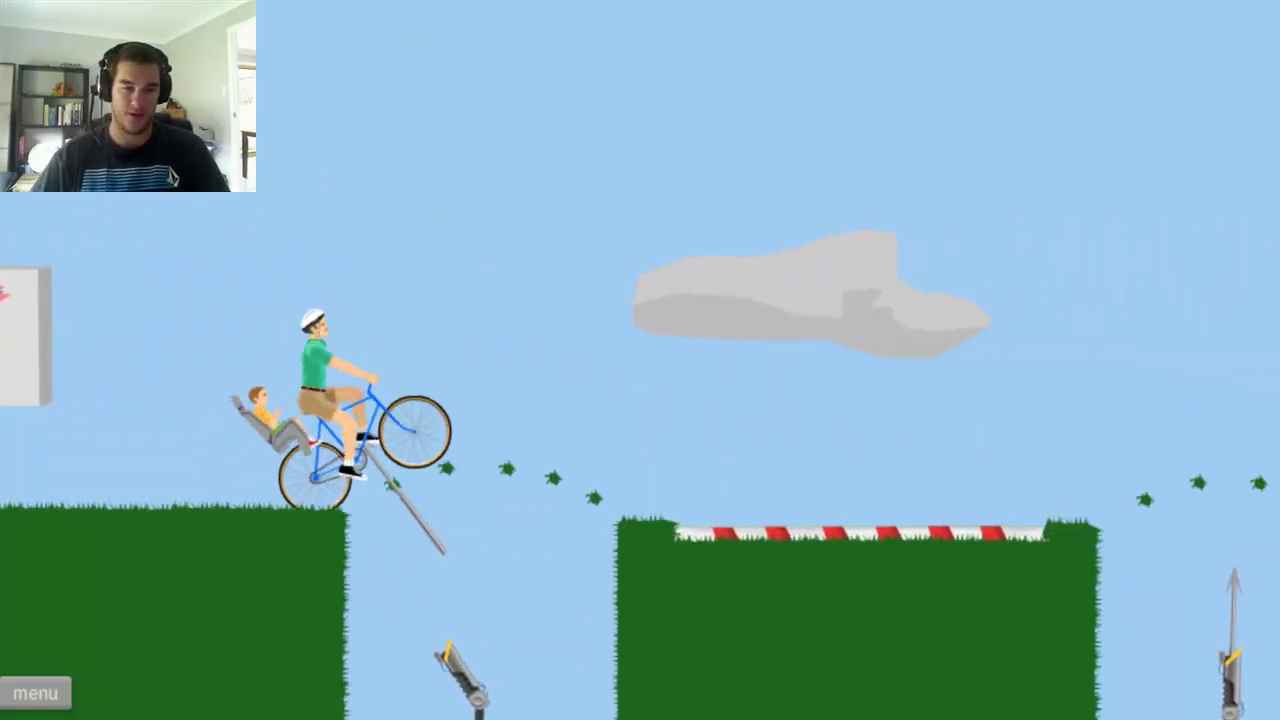
key("Down")
key("Right")
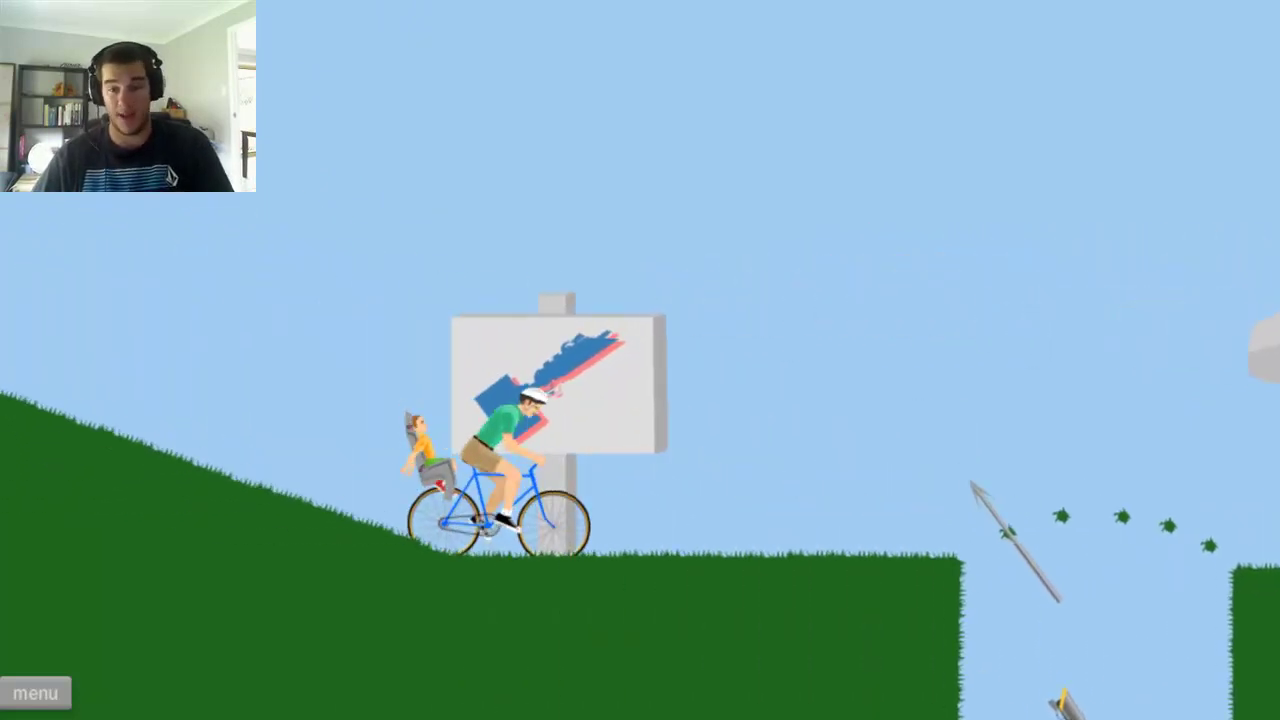
key("Up")
key("Left")
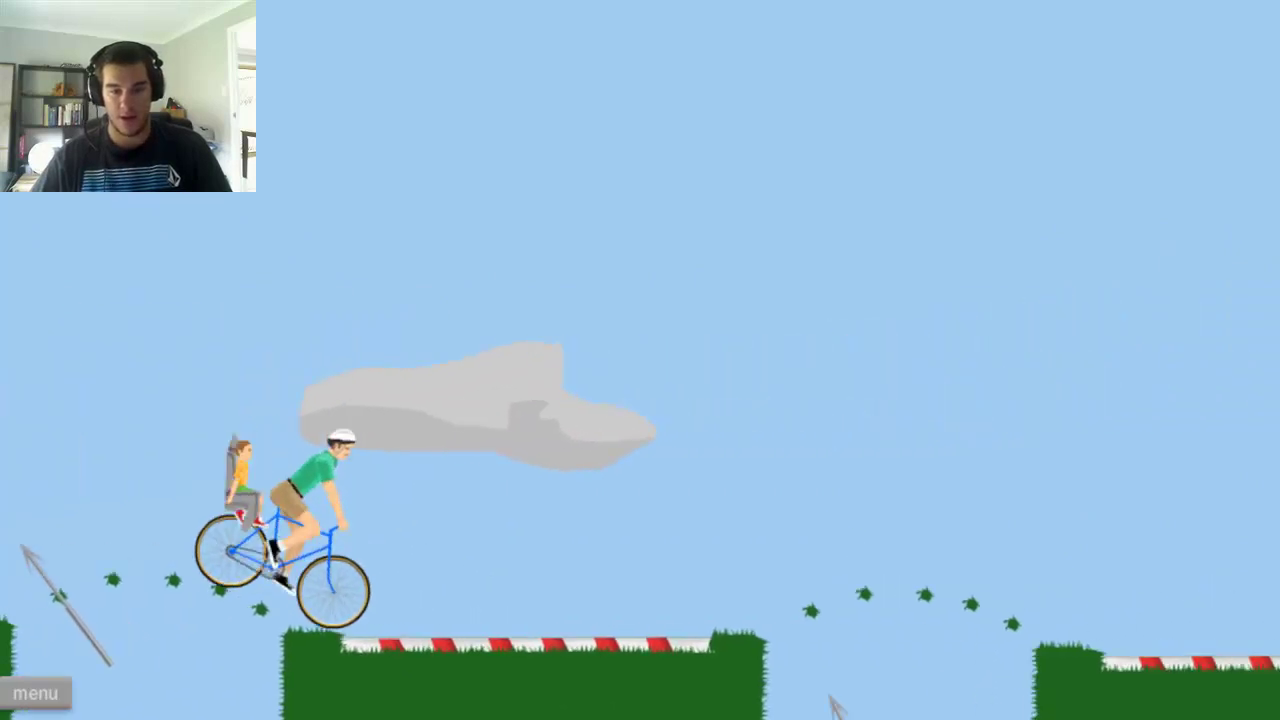
key("Up")
key("Left")
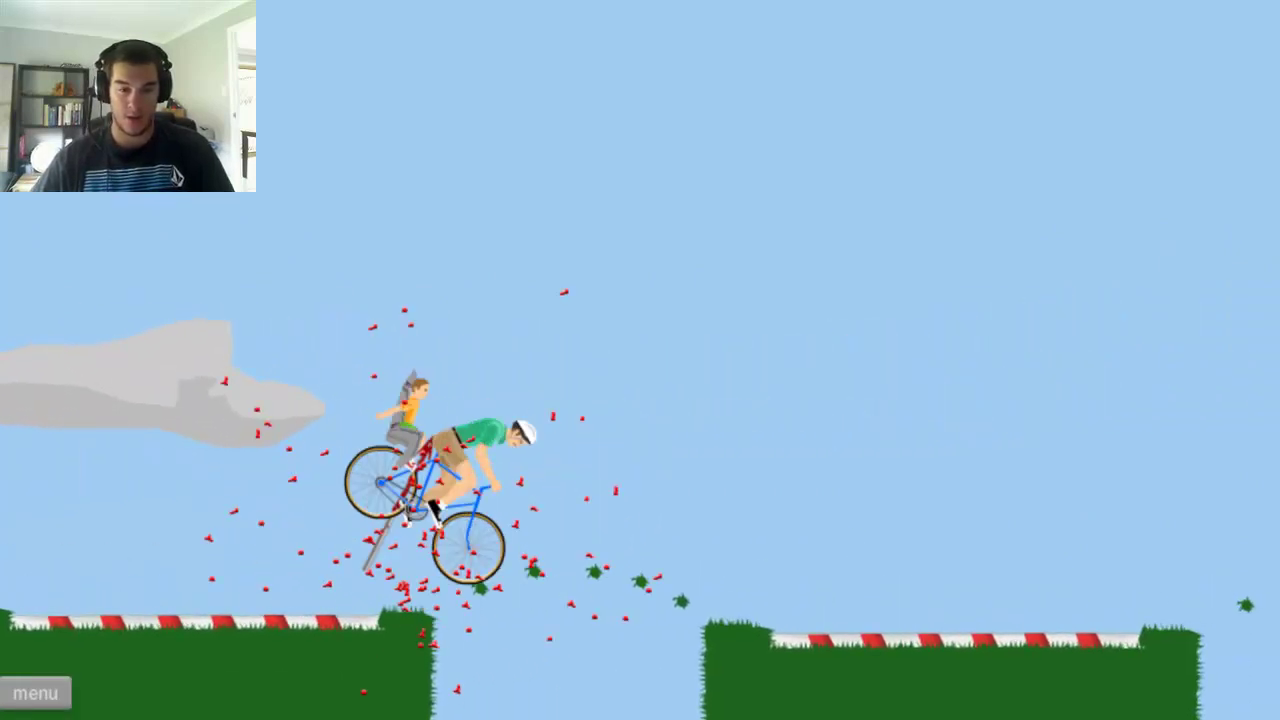
key("Up")
key("Left")
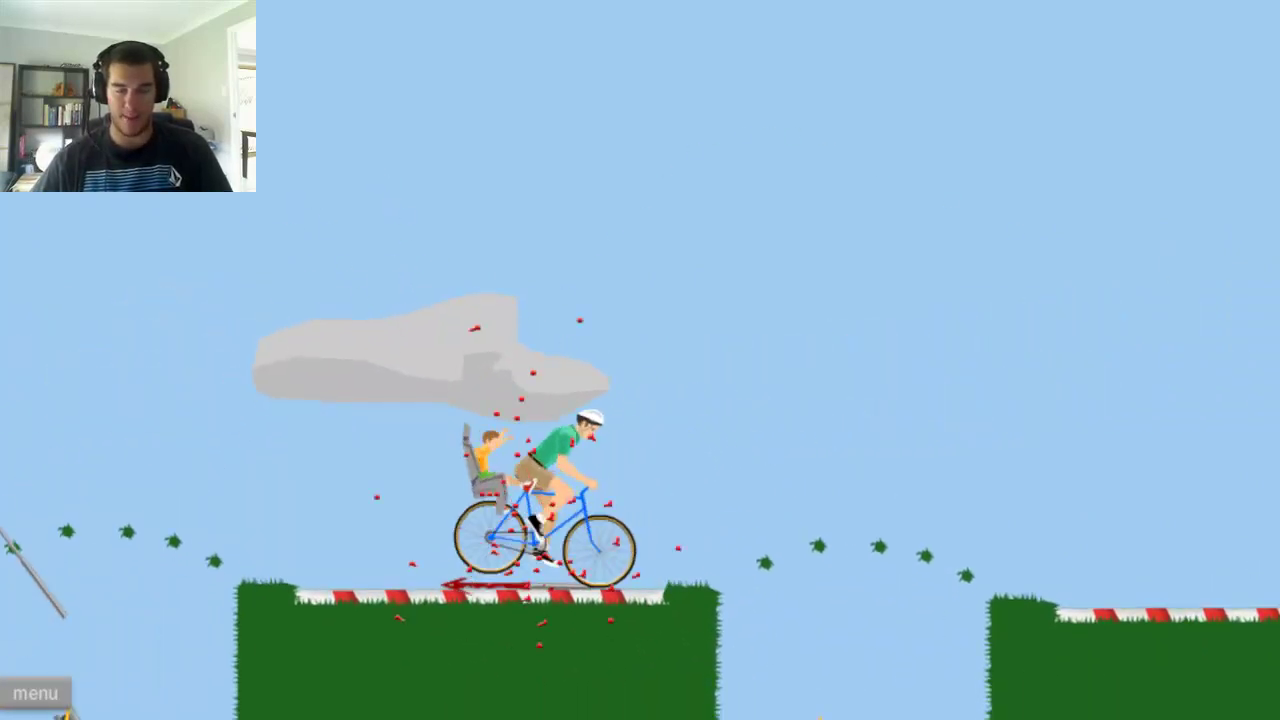
Step: Steady the bike after landing and jump across the gap to the next platform
key("Up")
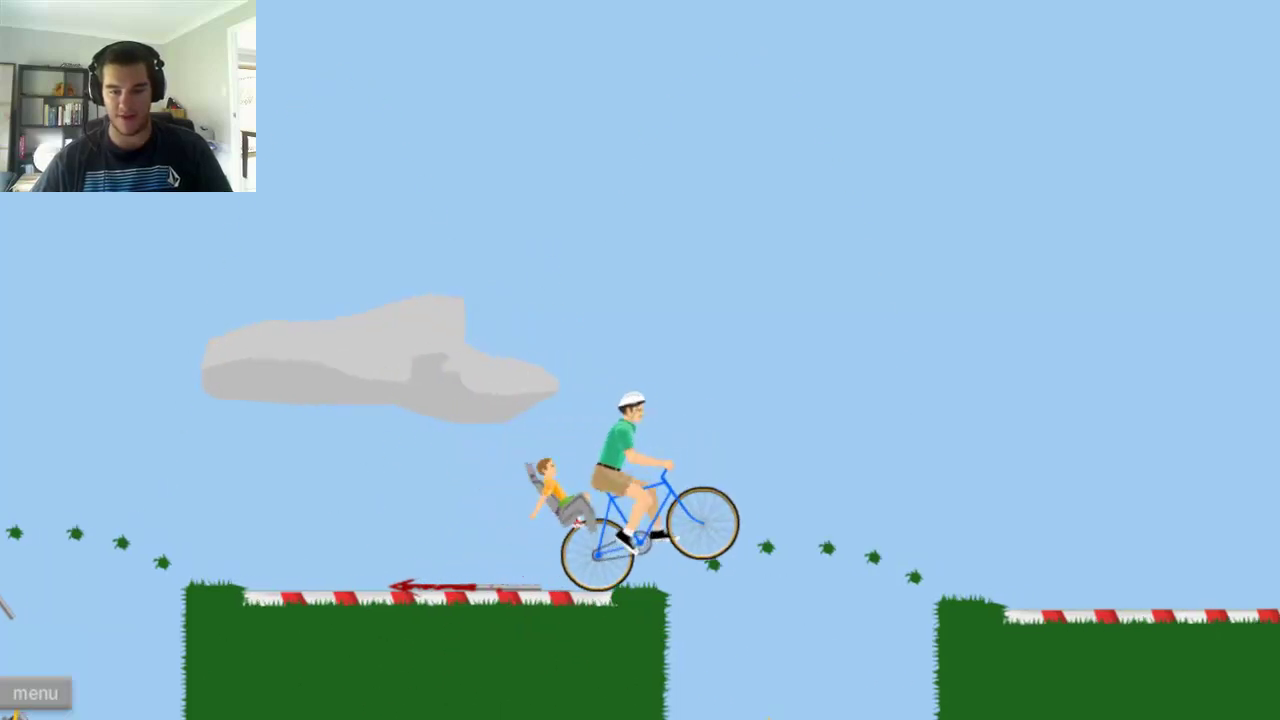
key("Right")
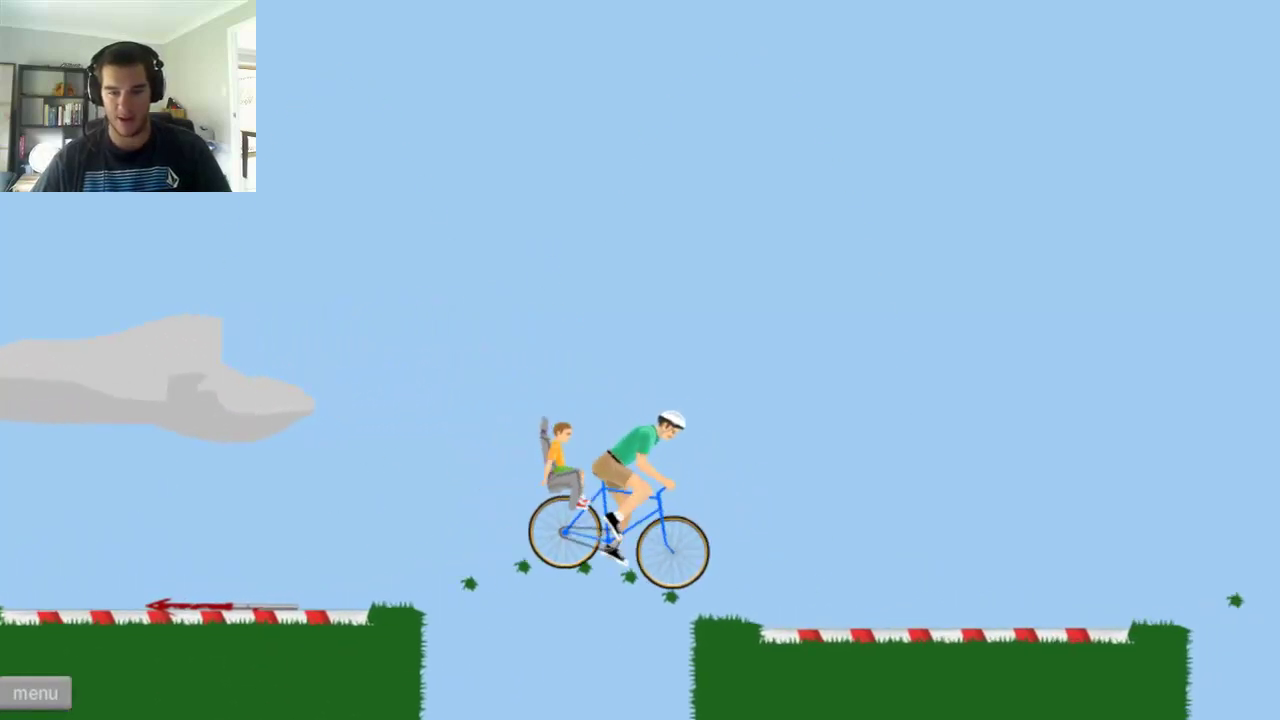
key("Up")
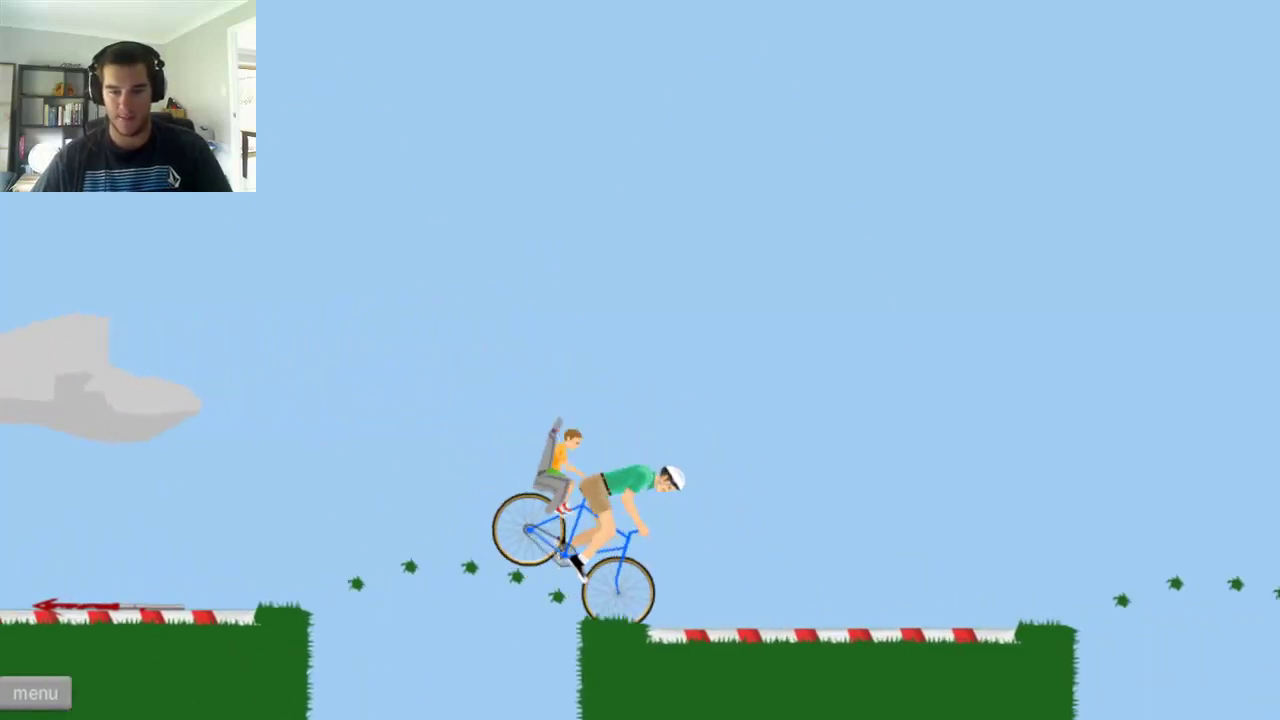
key("Right")
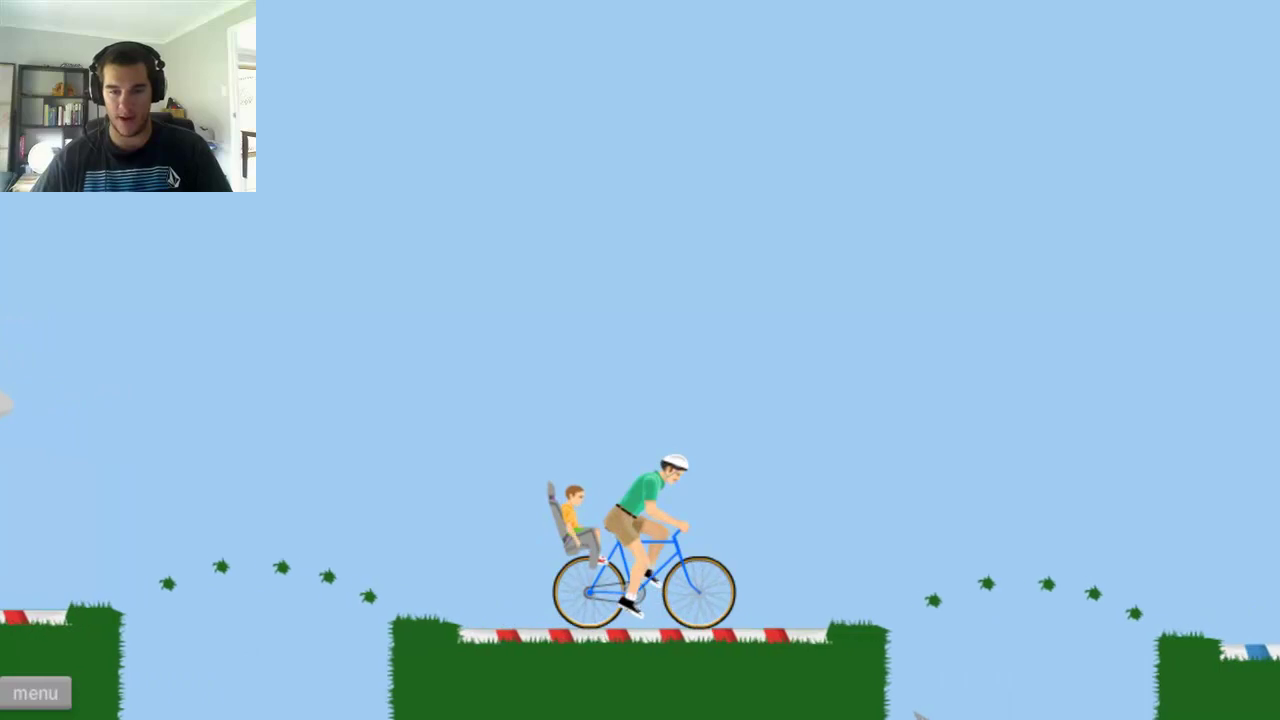
key("Left")
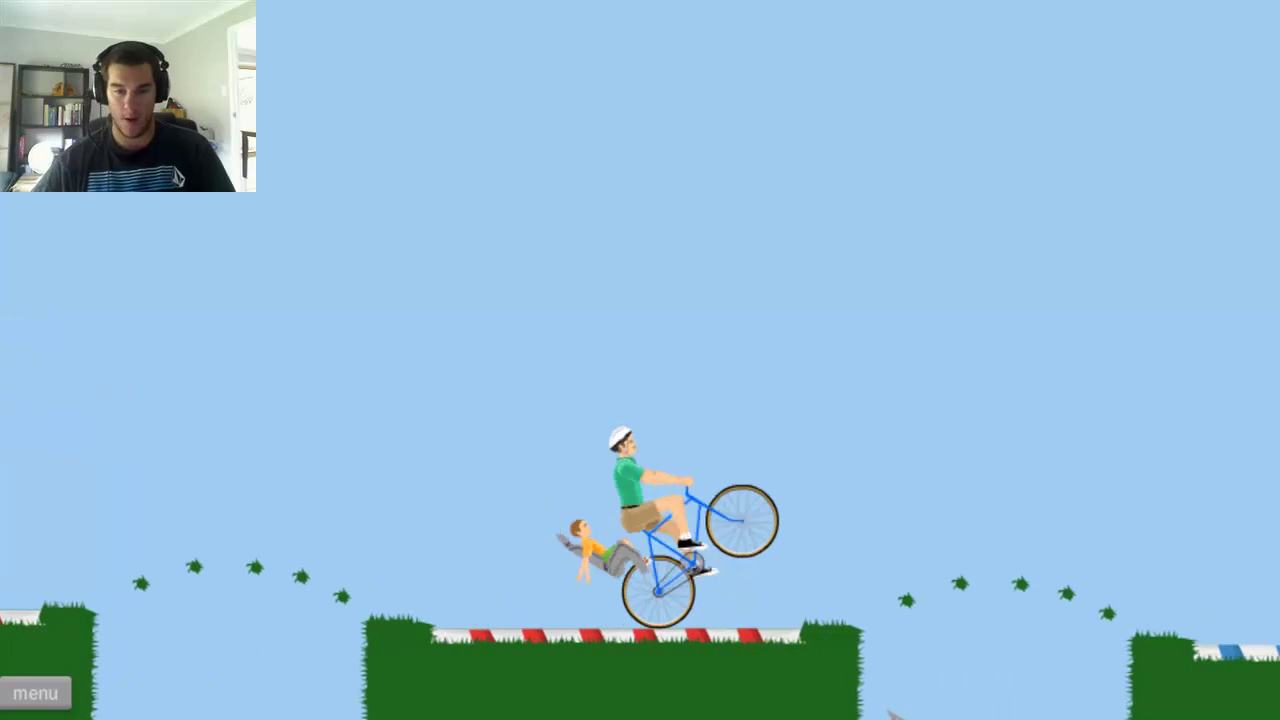
key("Right")
key("Up")
key("Left")
key("Right")
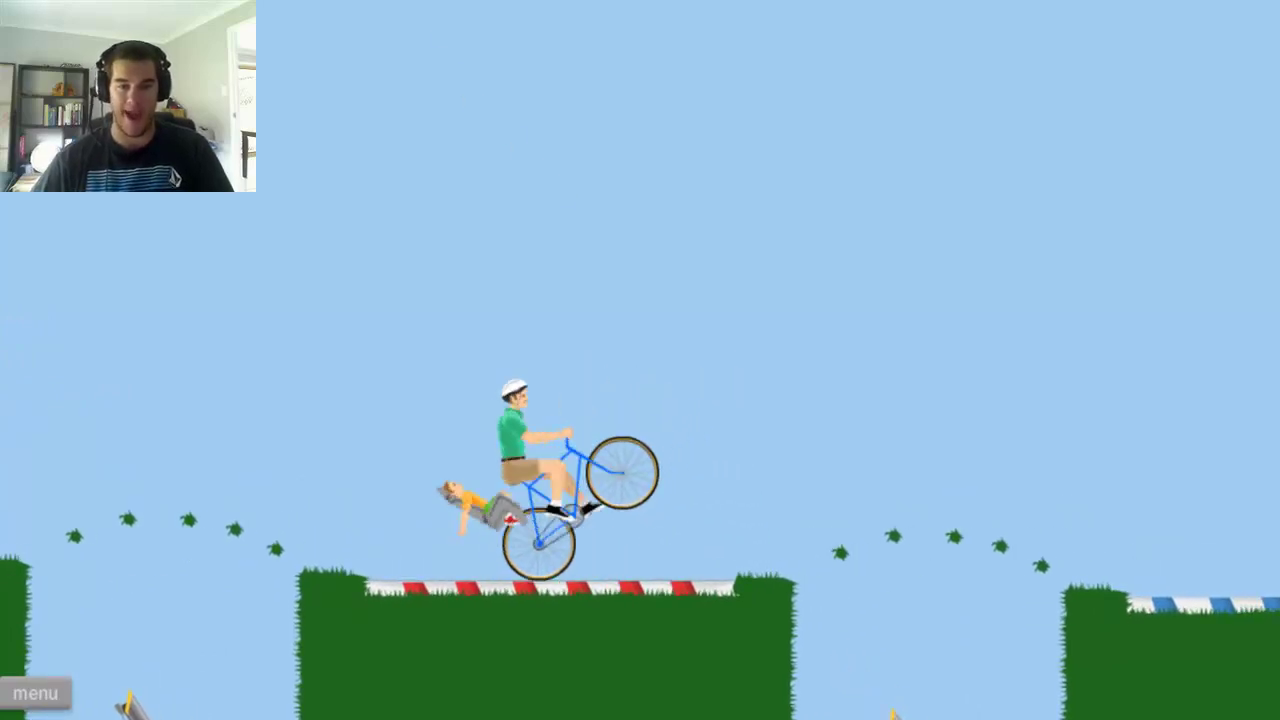
key("Right")
key("Up")
key("Left")
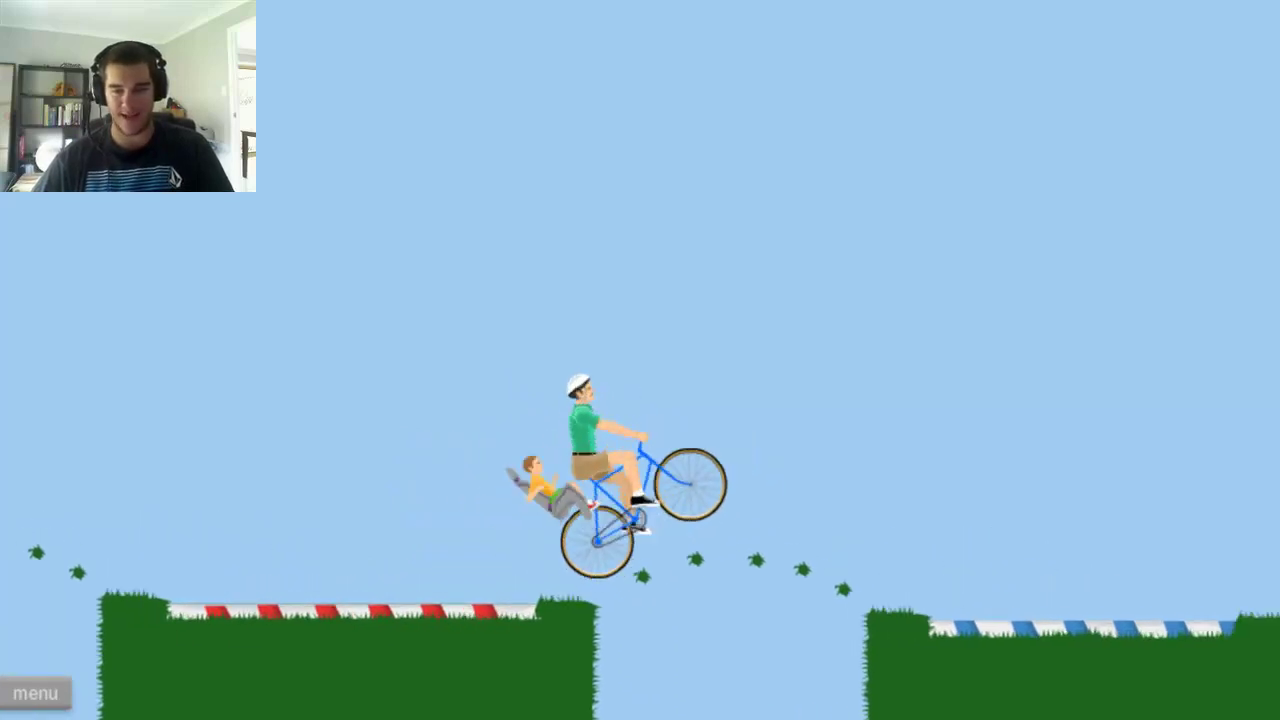
key("Right")
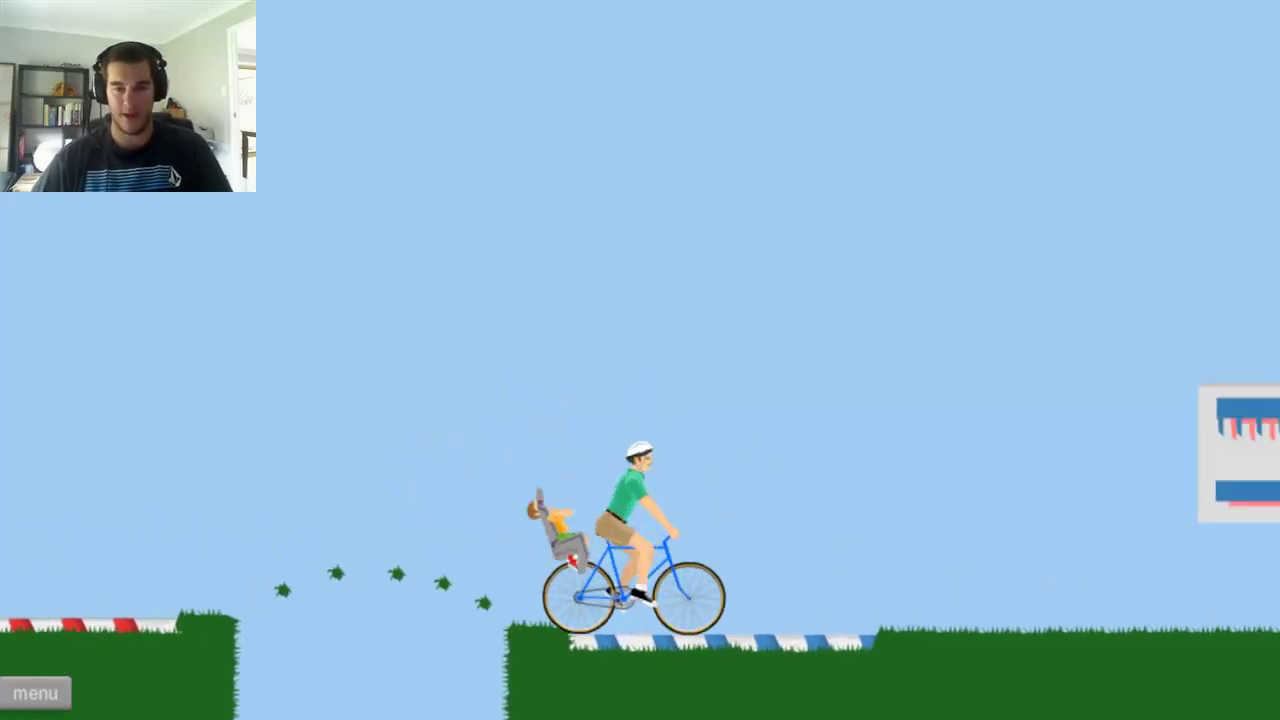
Step: Ride through the spiked building, off the cliff, over the boulder, and up into the green tunnel
key("Up")
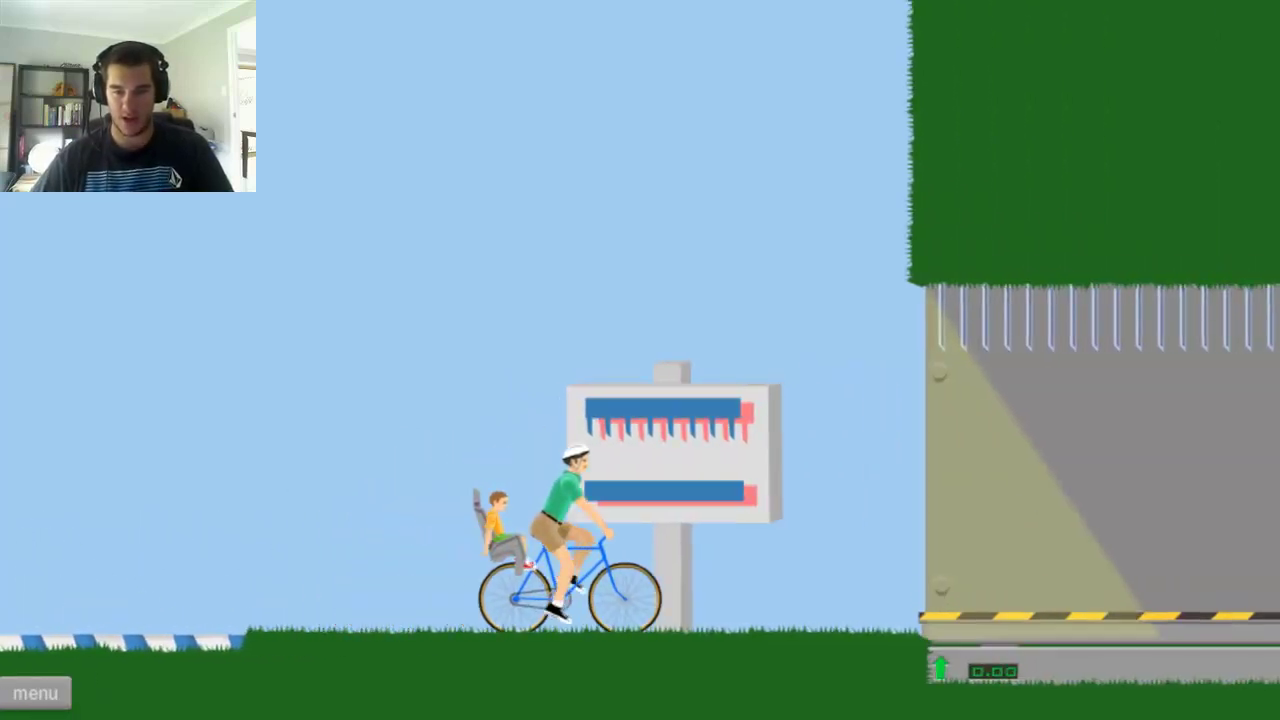
key("Up")
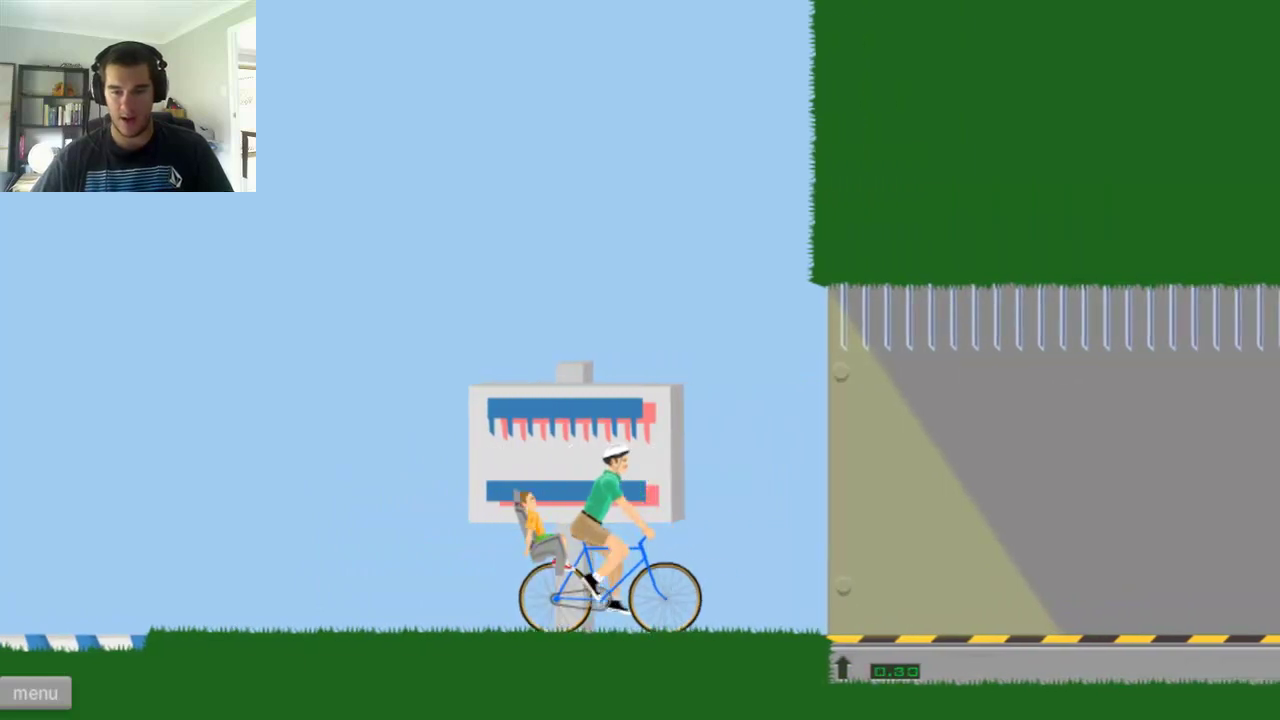
key("Up")
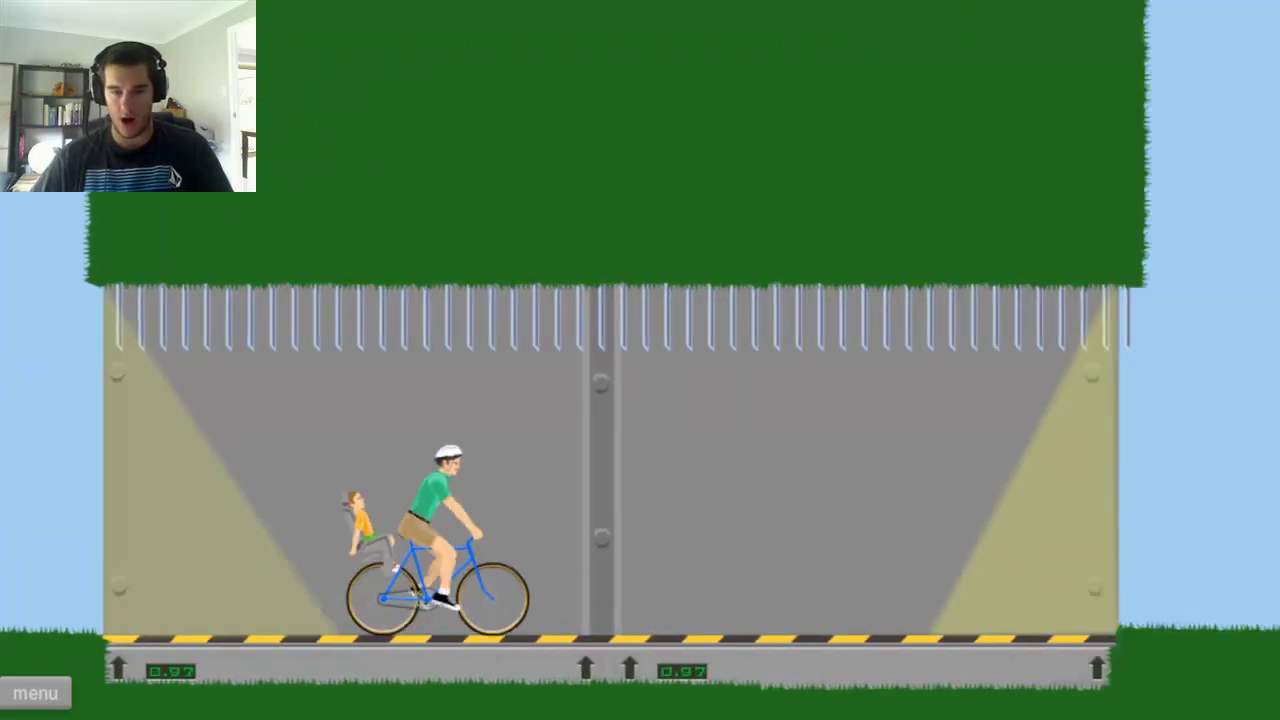
key("Up")
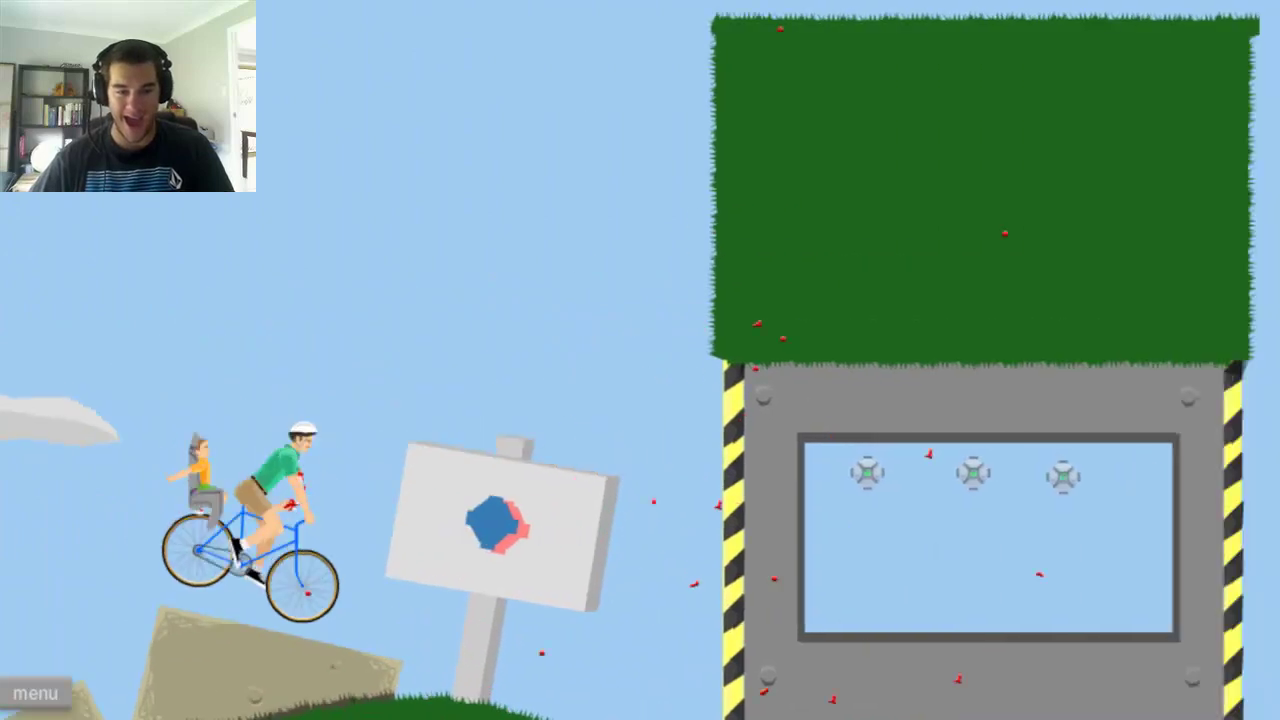
key("Up")
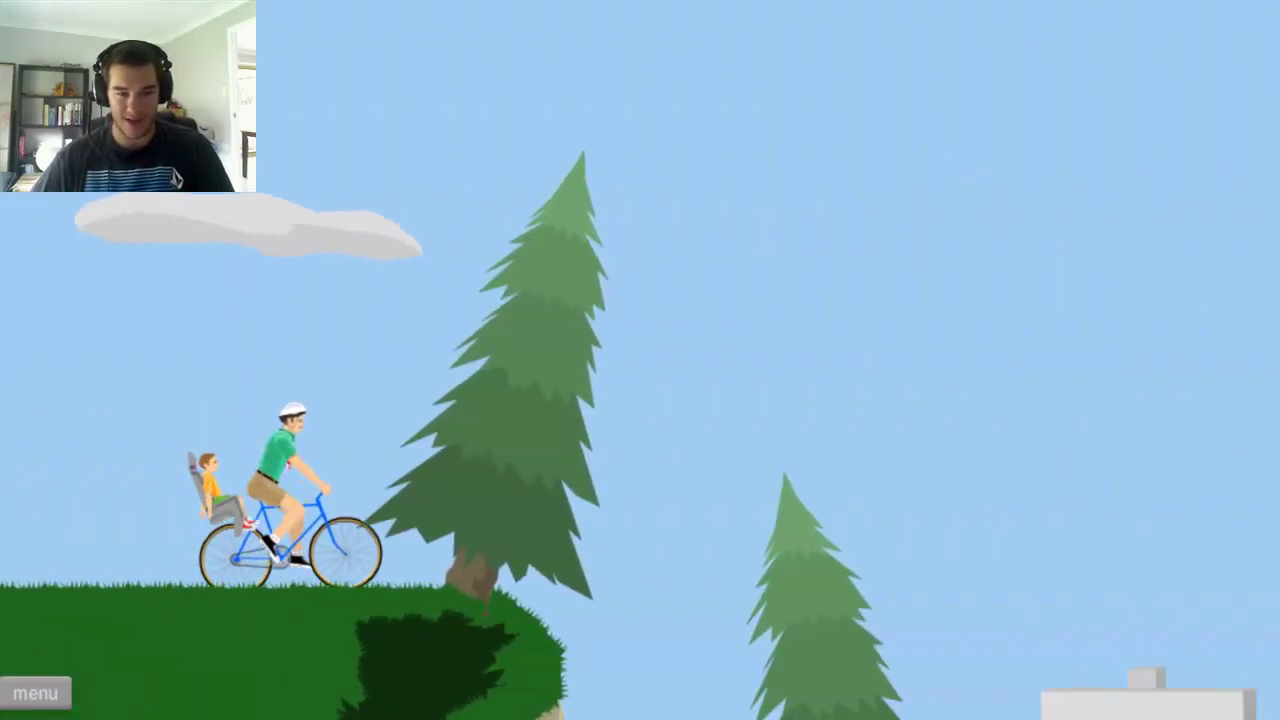
key("Up")
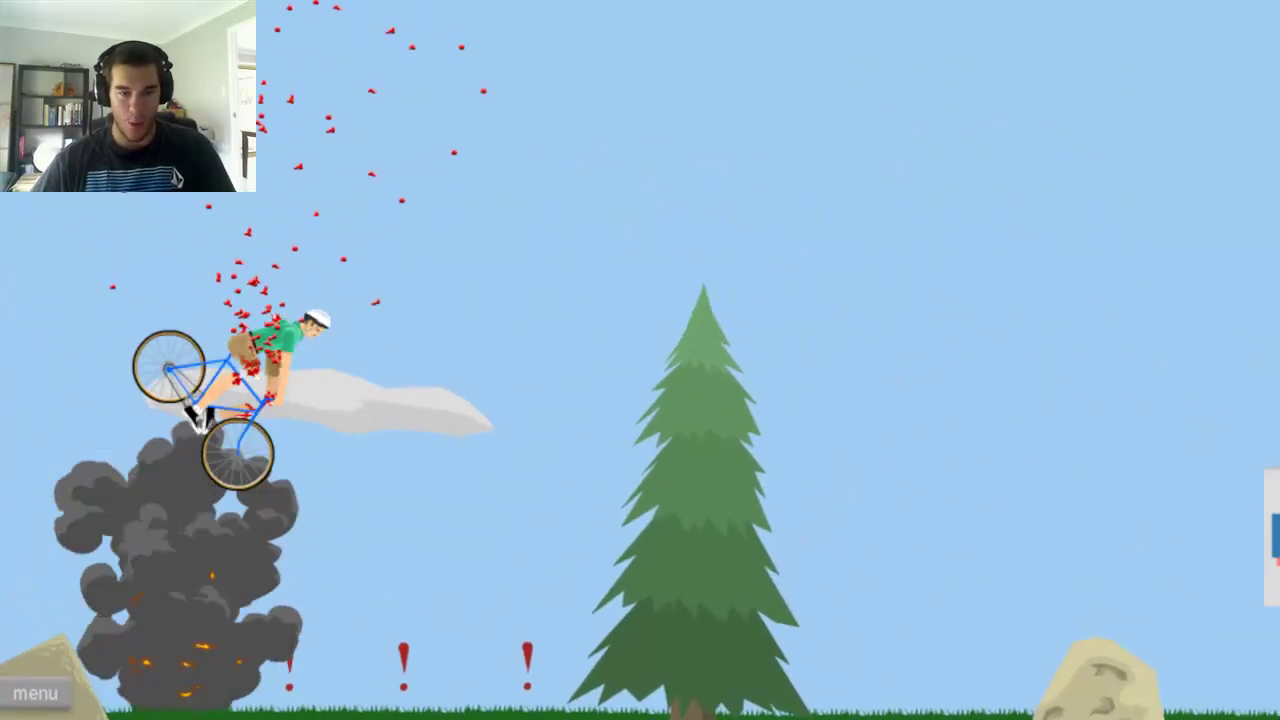
key("Up")
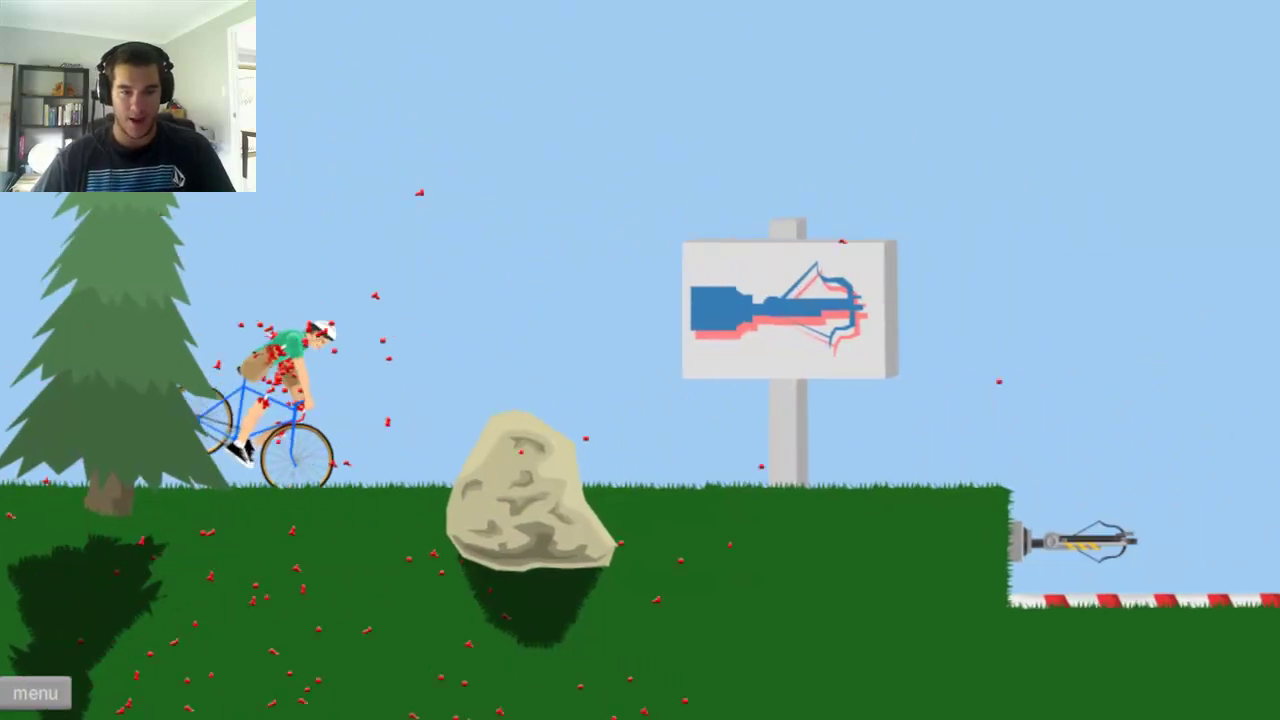
key("Left")
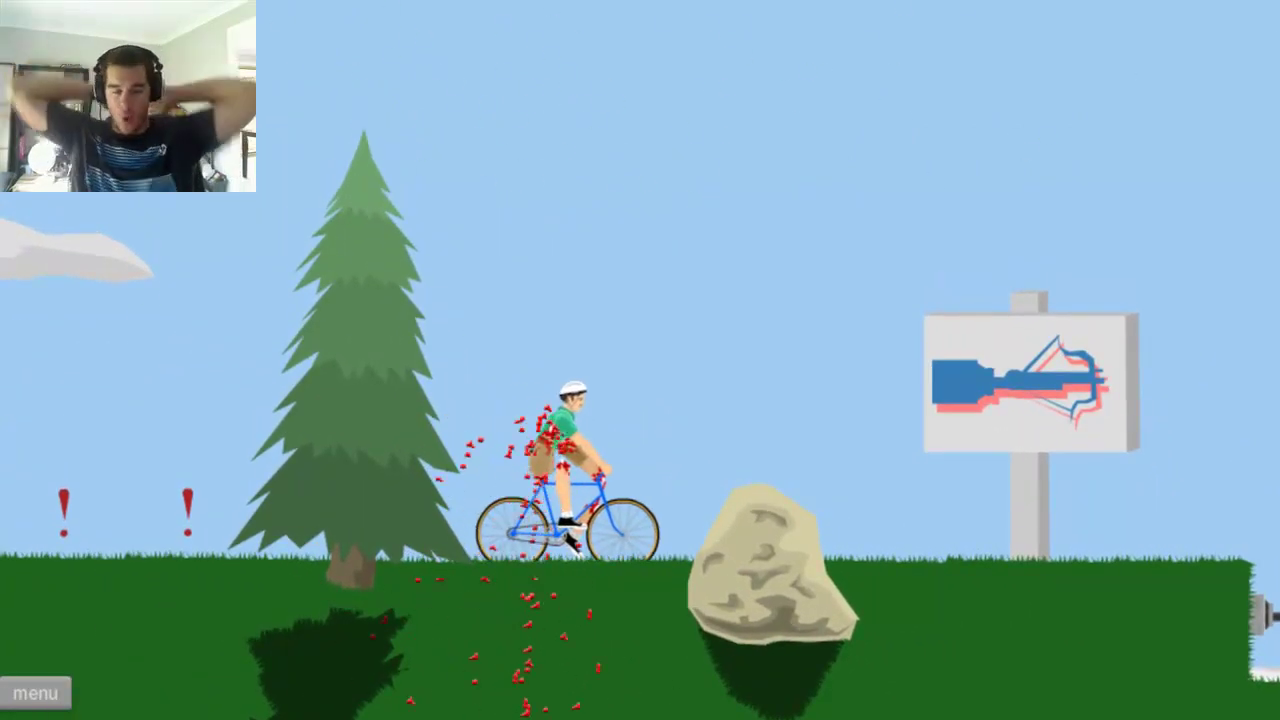
key("Up")
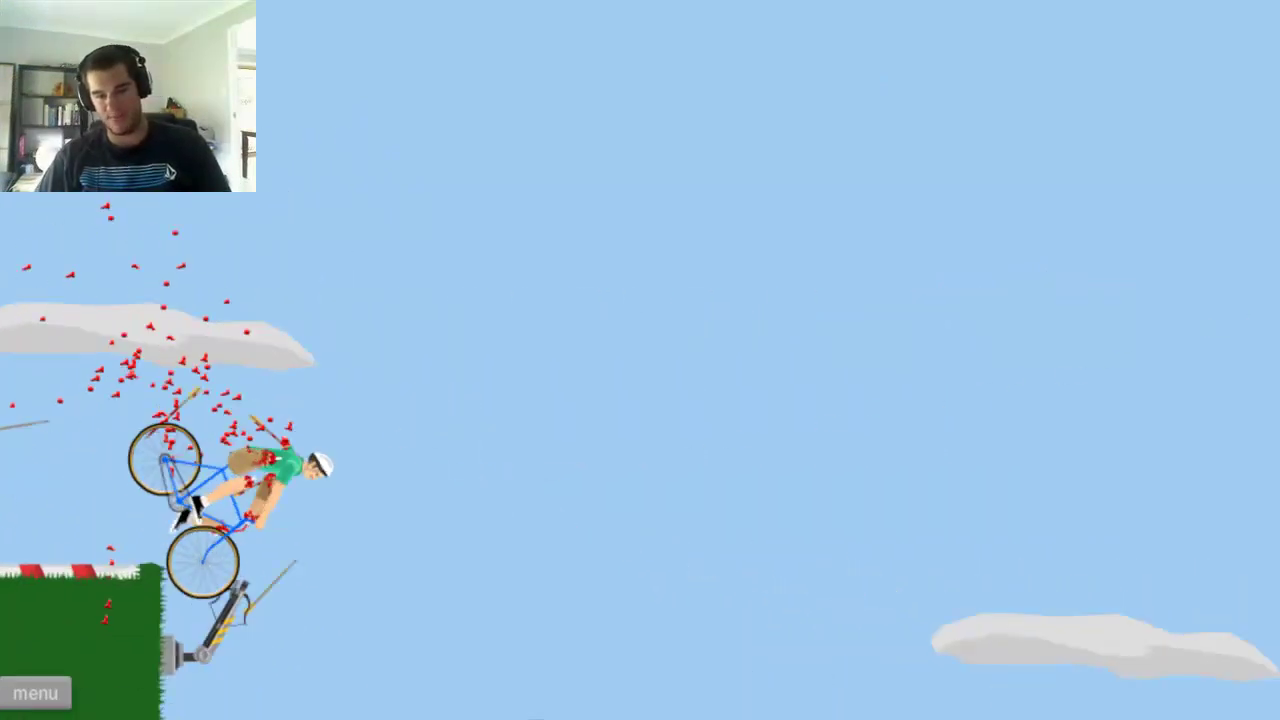
key("Up")
key("Up")
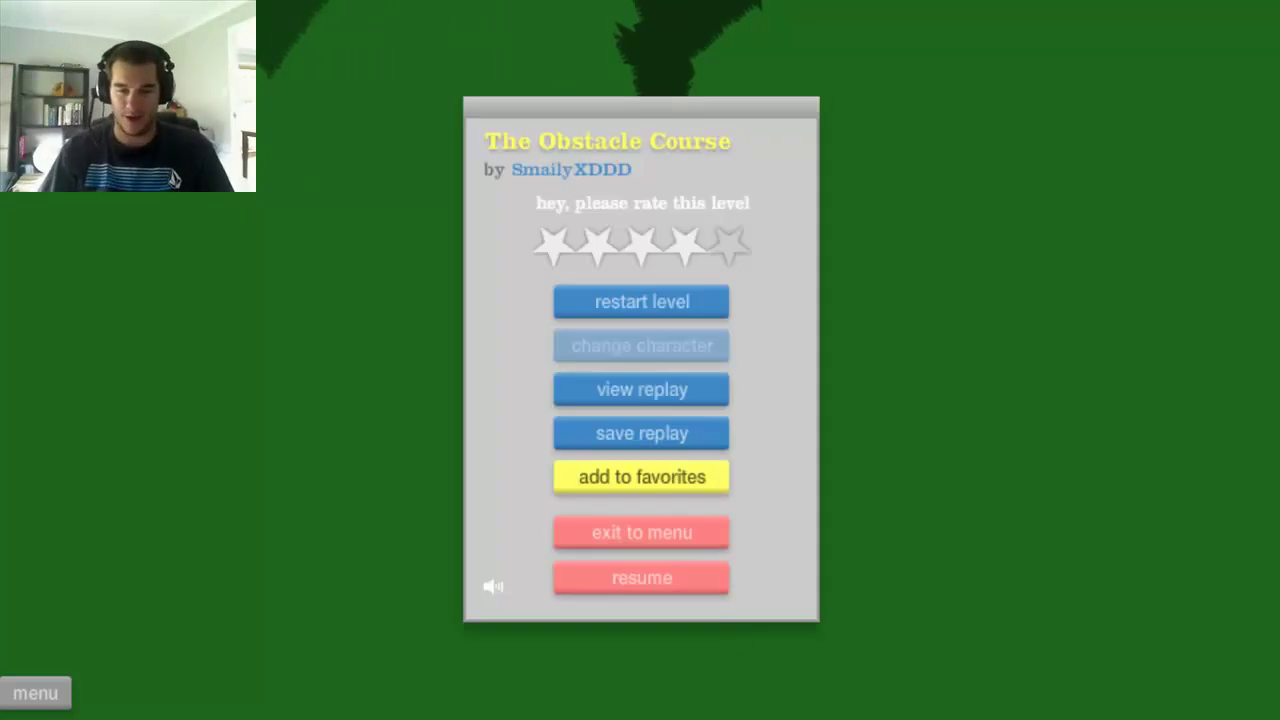
Step: Exit The Obstacle Course and start Heli9000 from the submitted levels list
left_click(605, 540)
scroll(1185, 250, "down", 5)
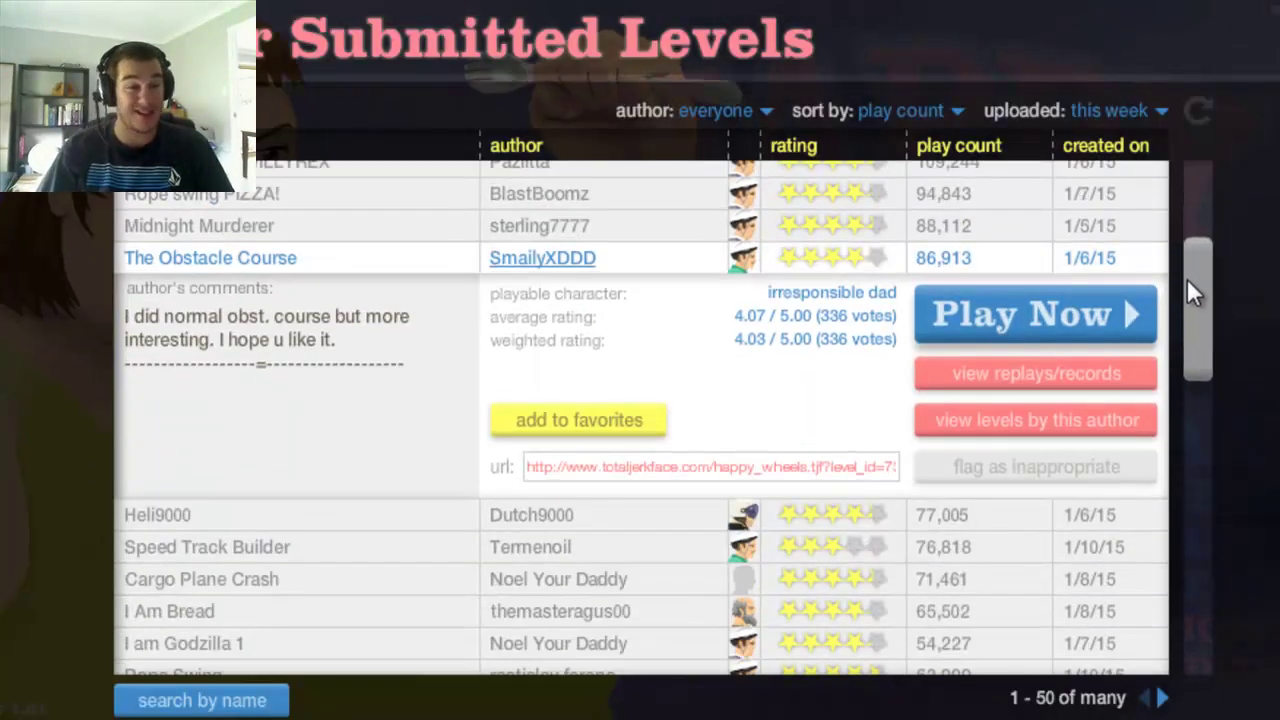
left_click(233, 390)
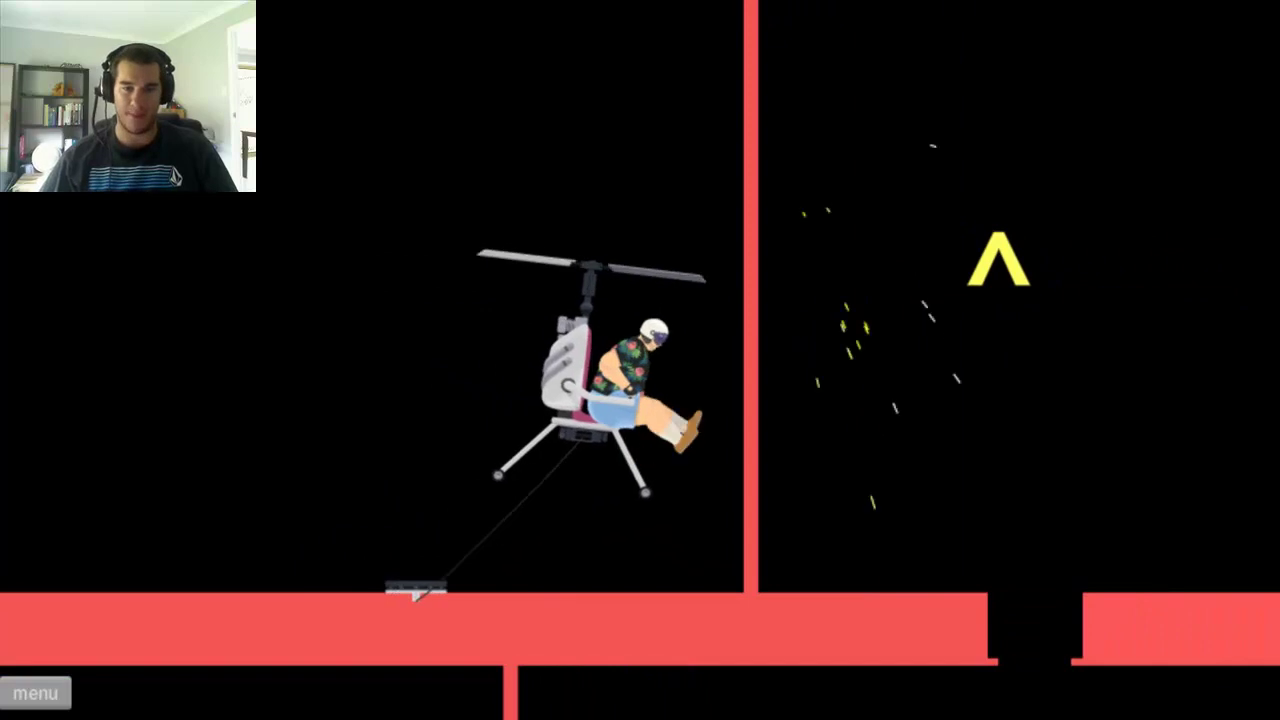
Step: Exit Heli9000, start Speed Track Builder, and move the triangle up and right along the track
key("Escape")
left_click(665, 534)
scroll(640, 450, "down", 3)
left_click(330, 528)
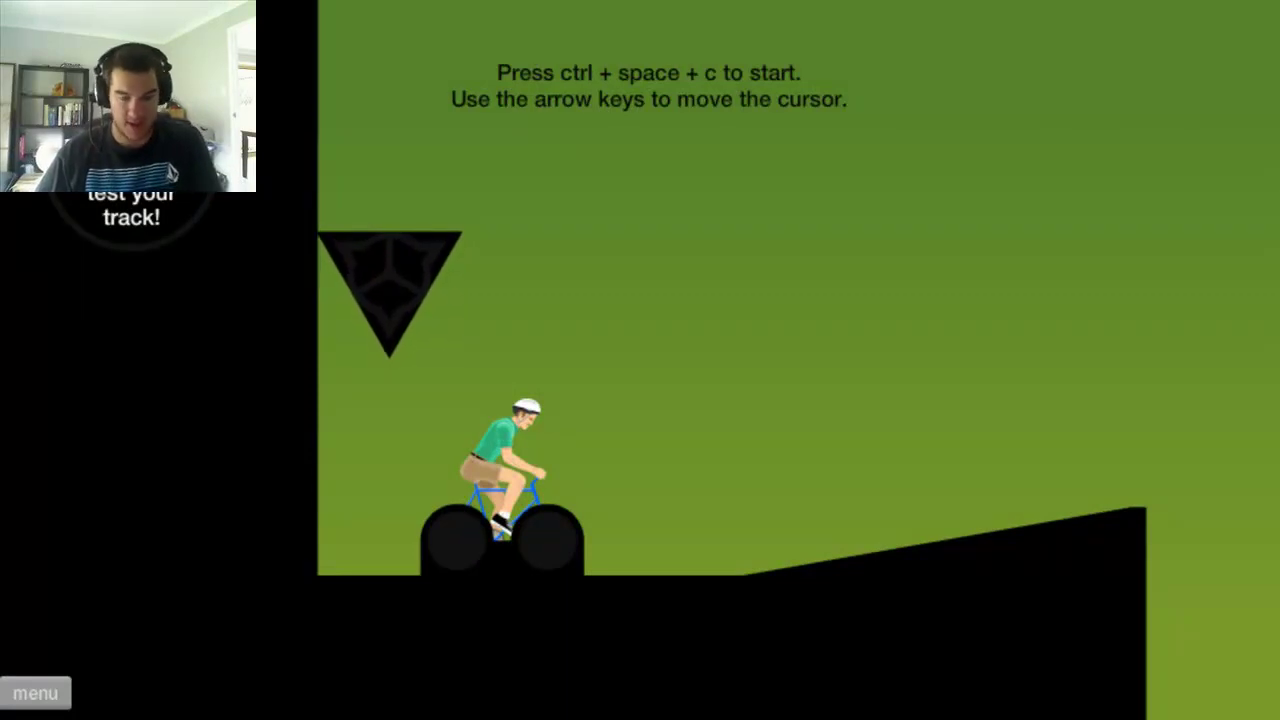
key("Left")
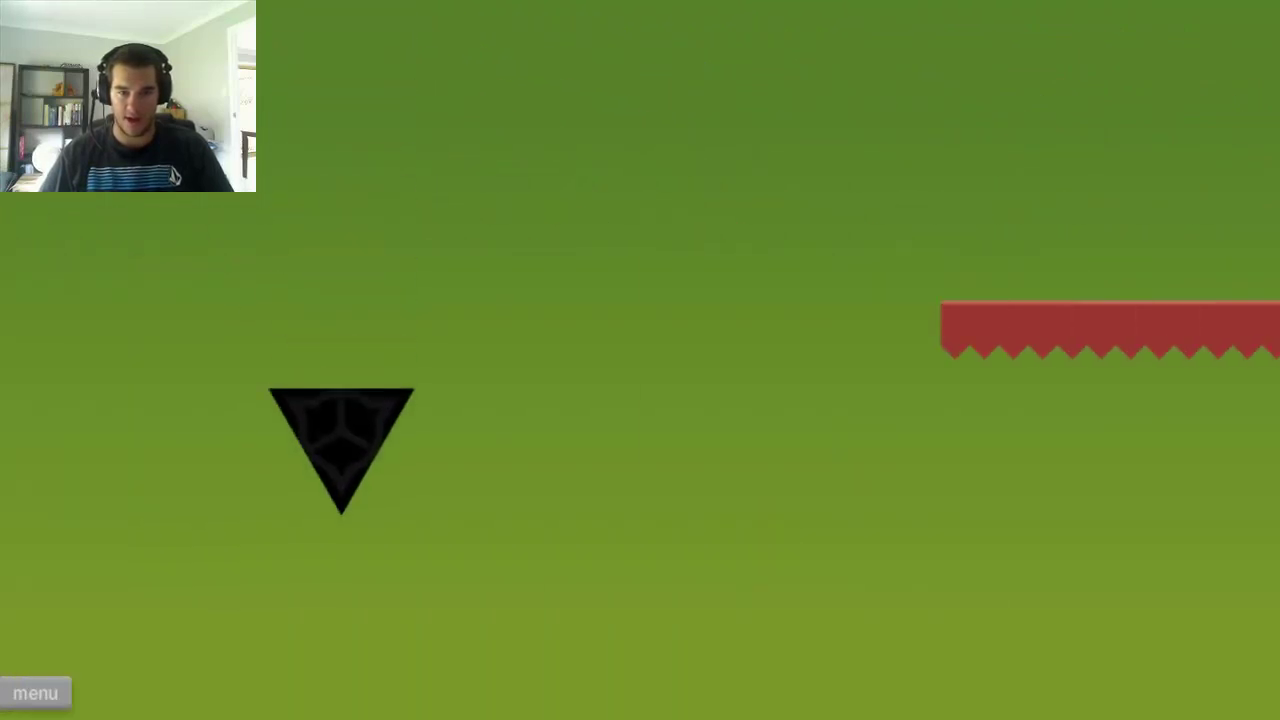
key("Up")
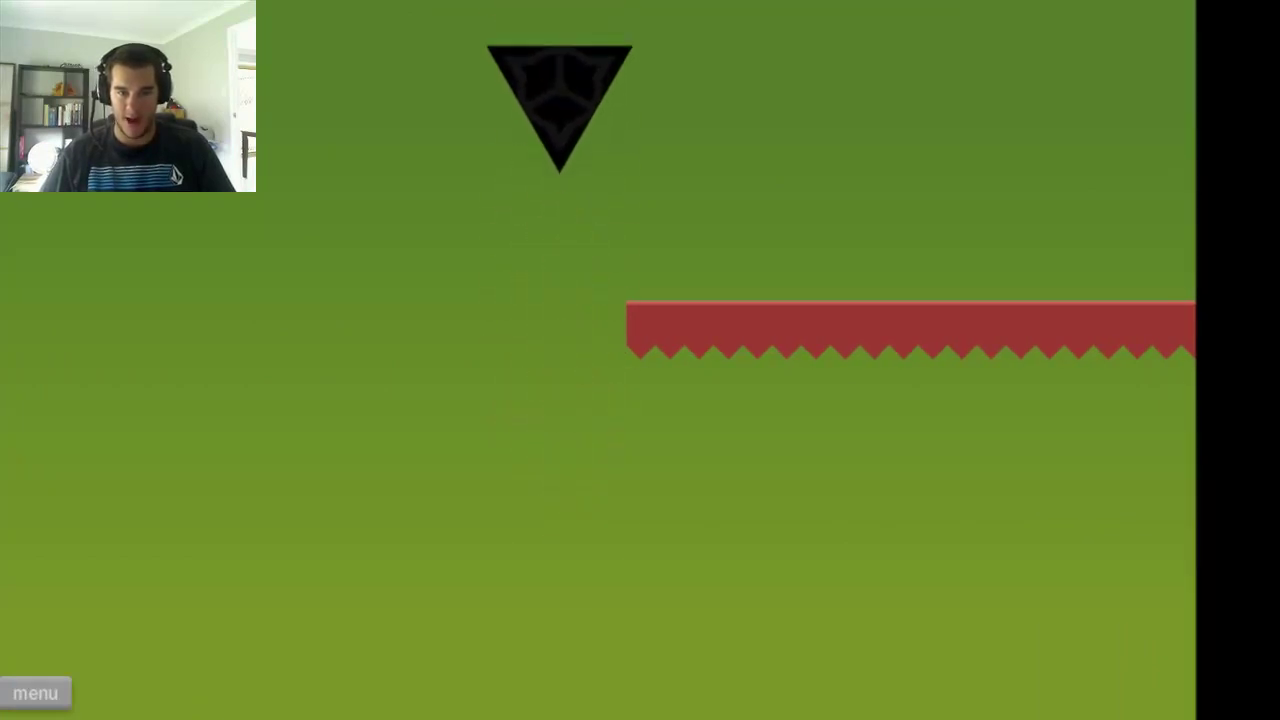
key("Right")
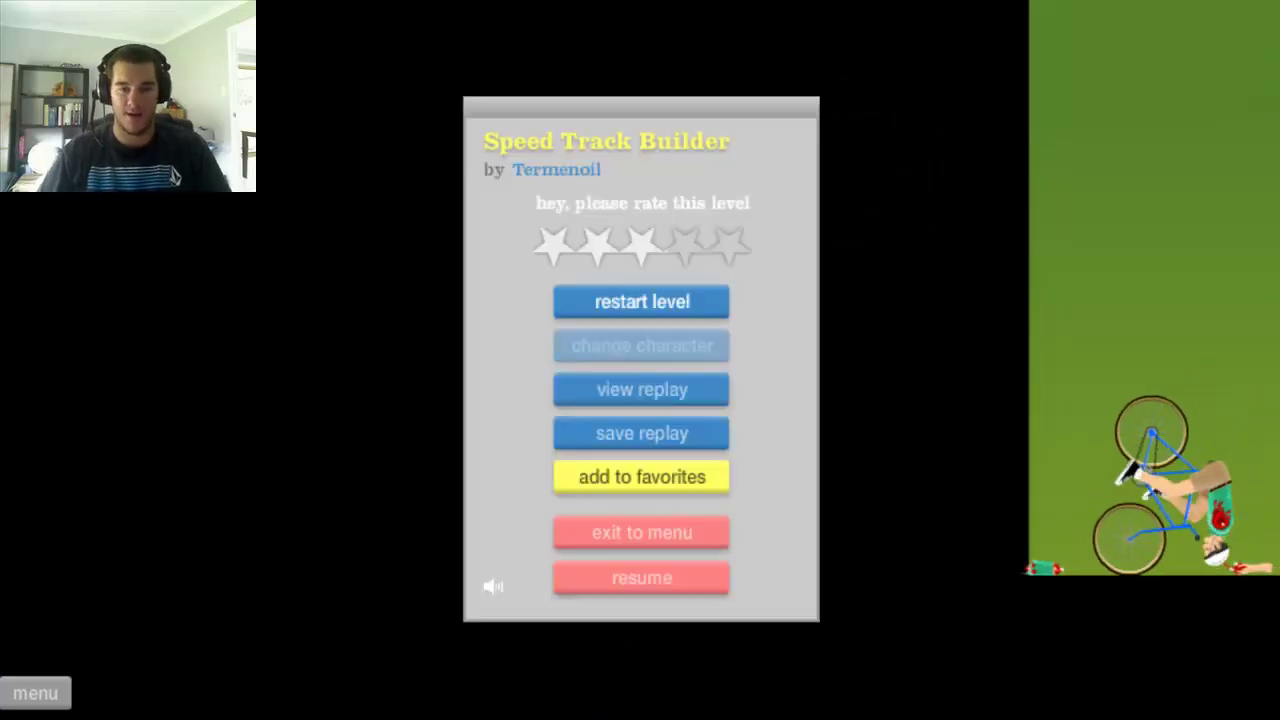
Step: Restart Speed Track Builder, eject the rider, scroll the view along the track, and pause
key("Tab")
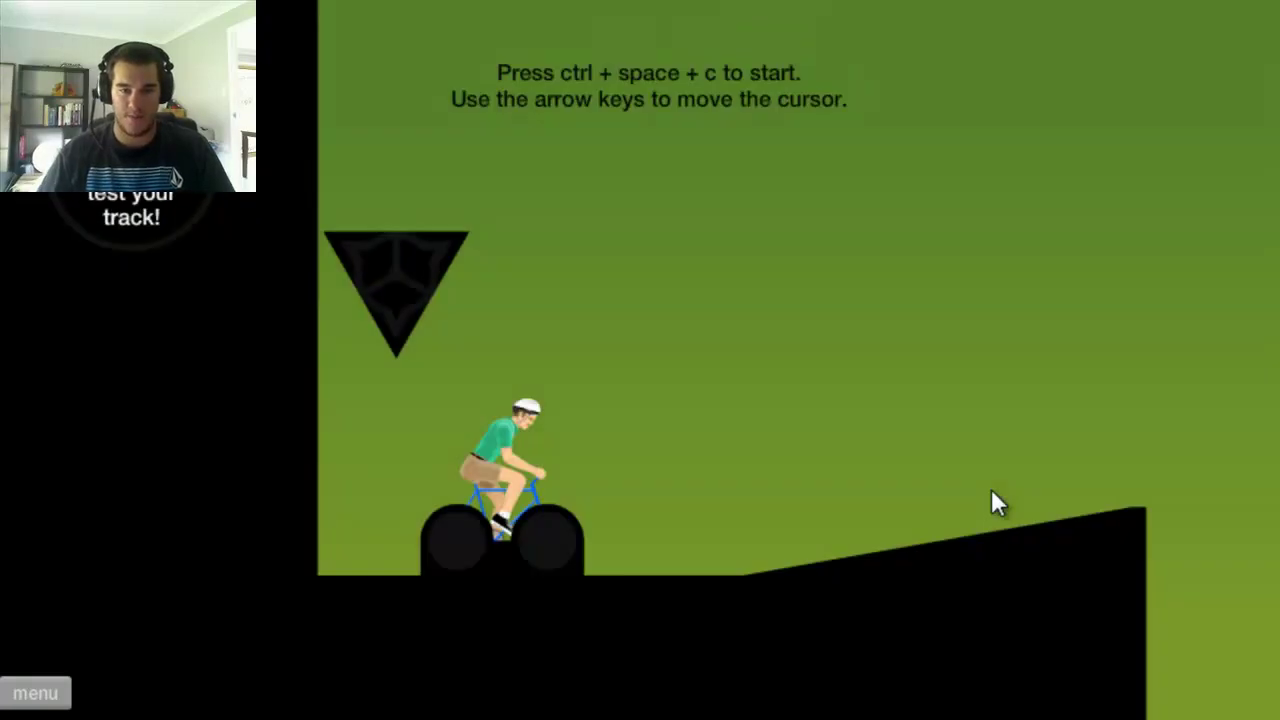
key("Left")
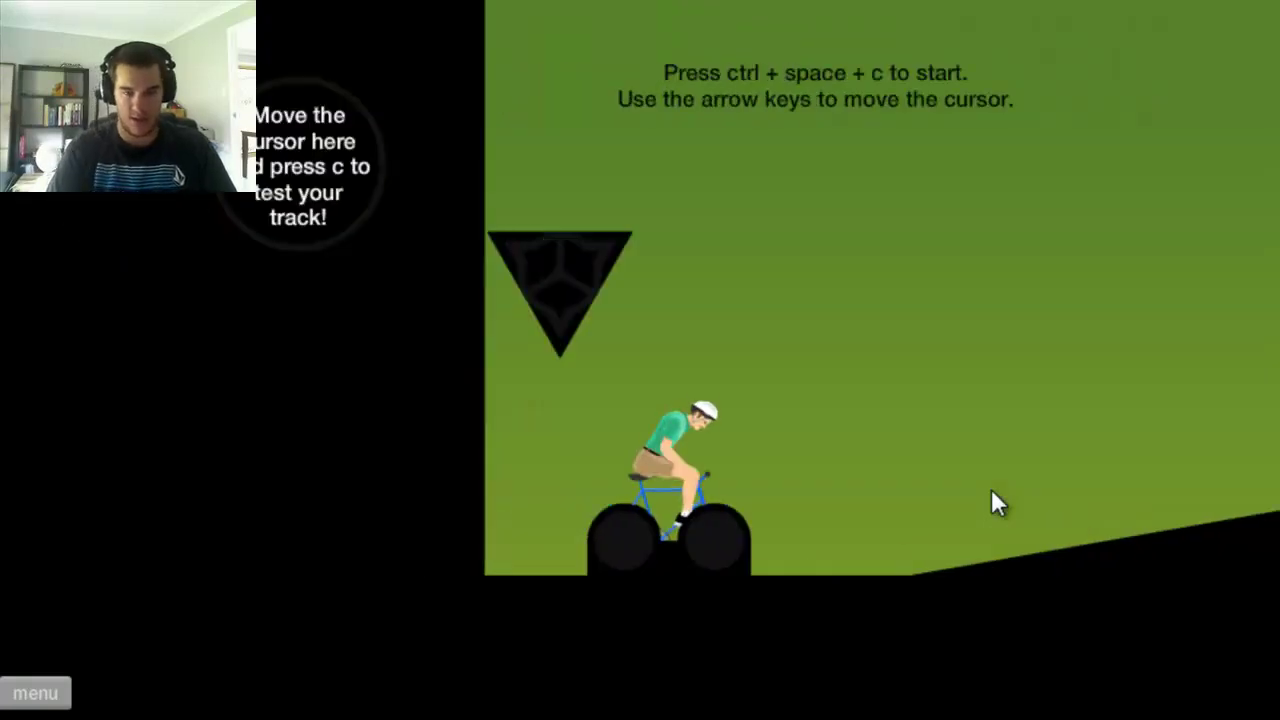
key("z")
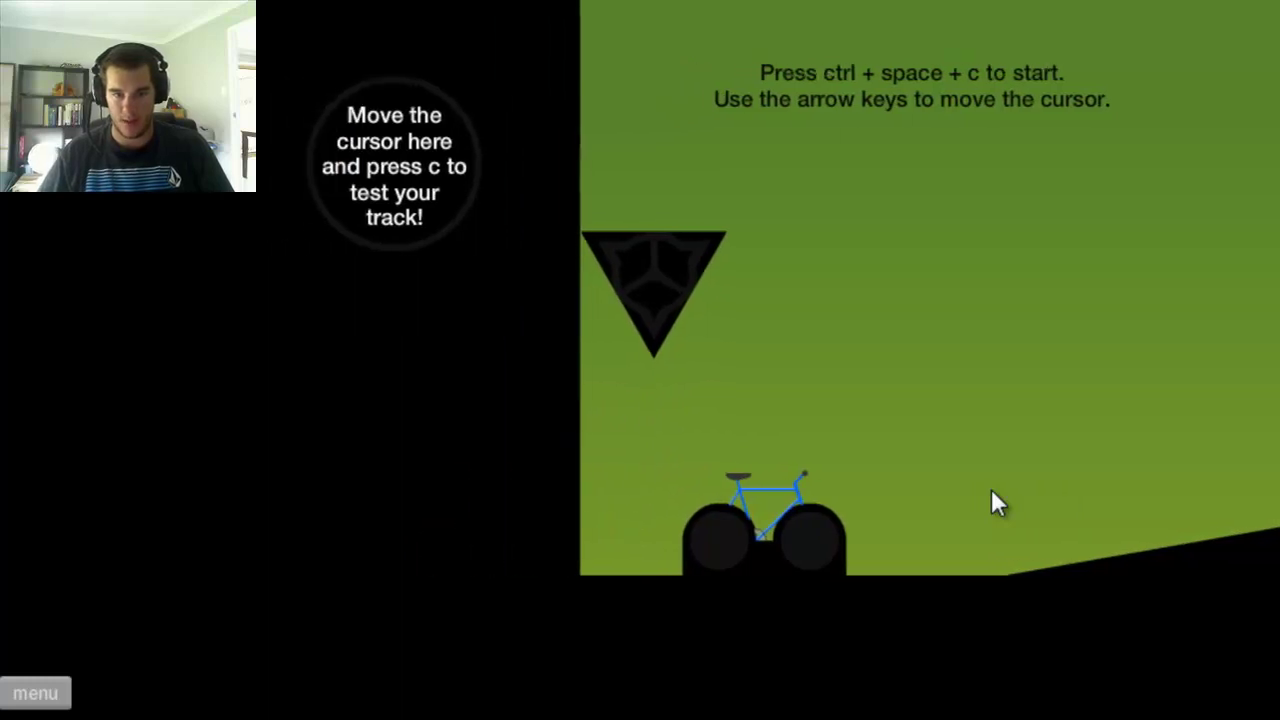
key("Left")
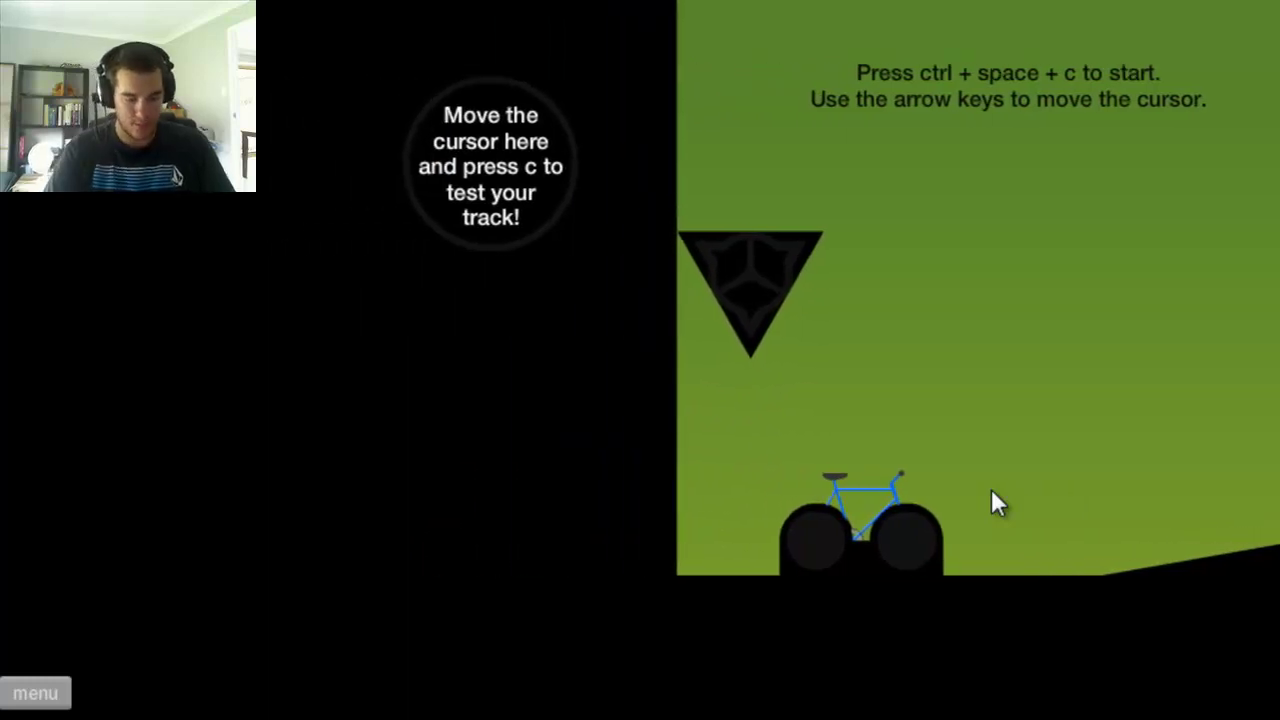
key("Left")
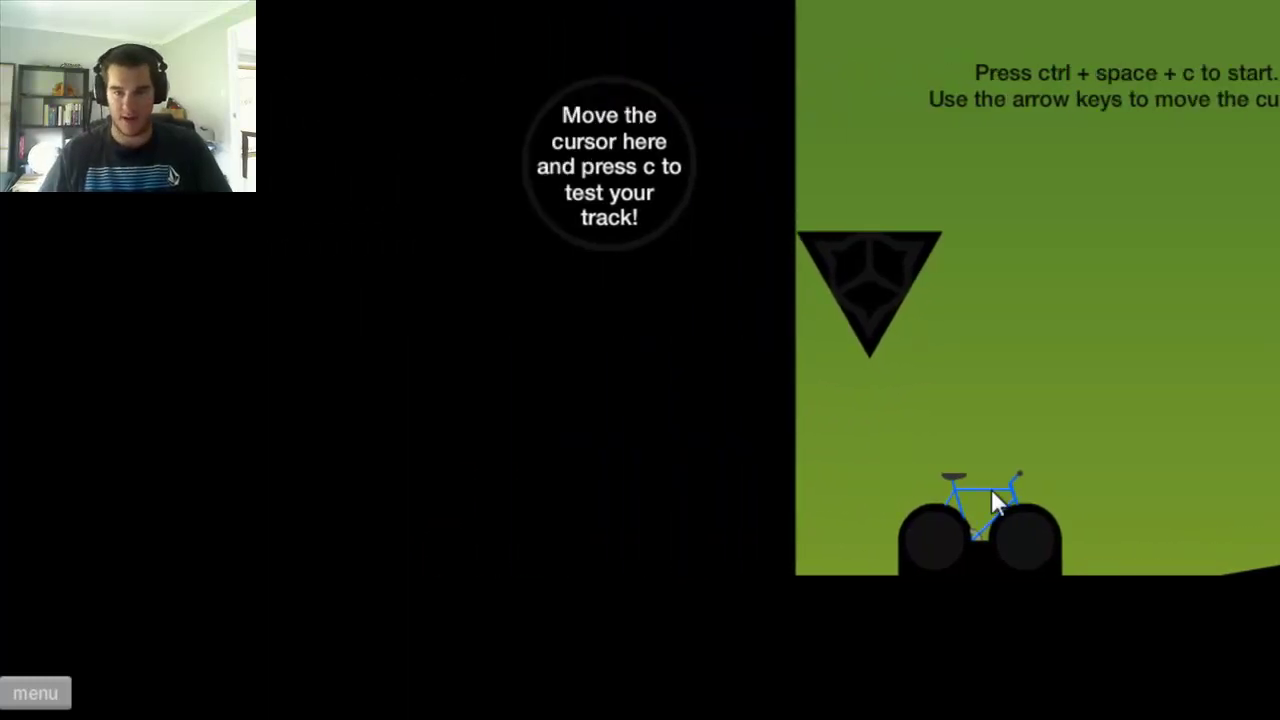
key("Escape")
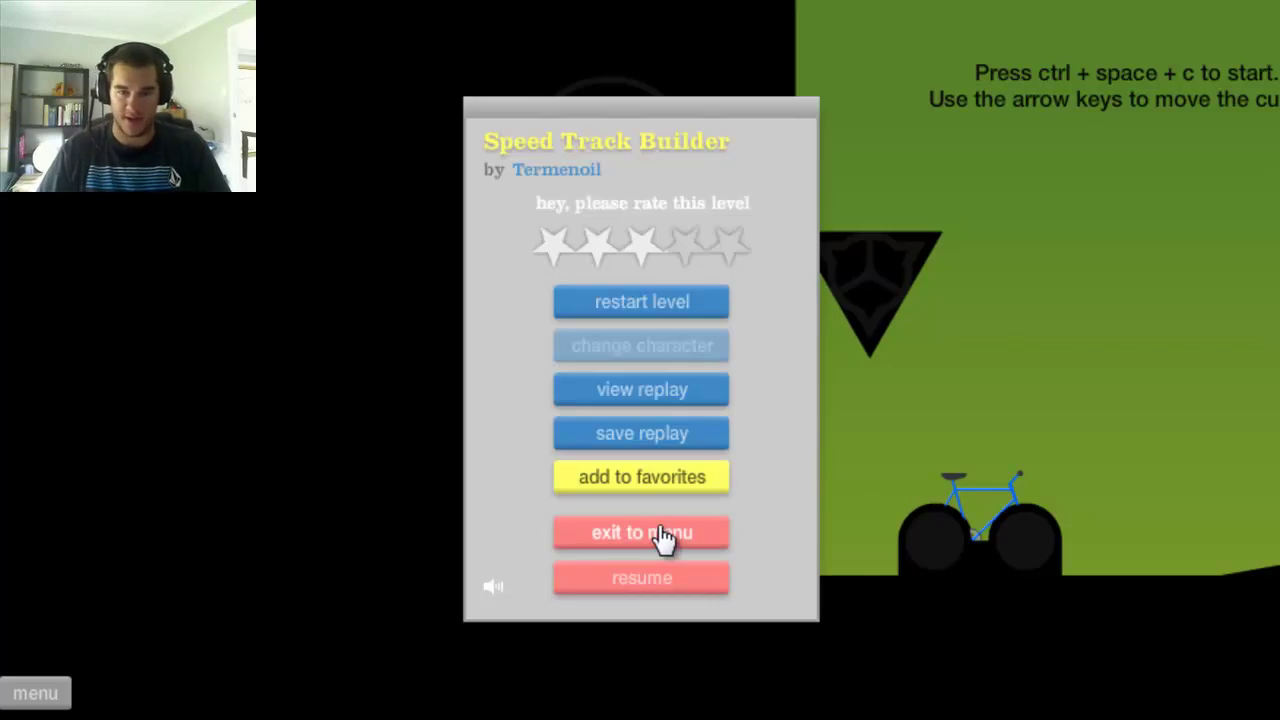
Step: Exit Speed Track Builder and start Cargo Plane Crash from the submitted levels list
left_click(662, 538)
left_click_drag(1200, 268, 1200, 322)
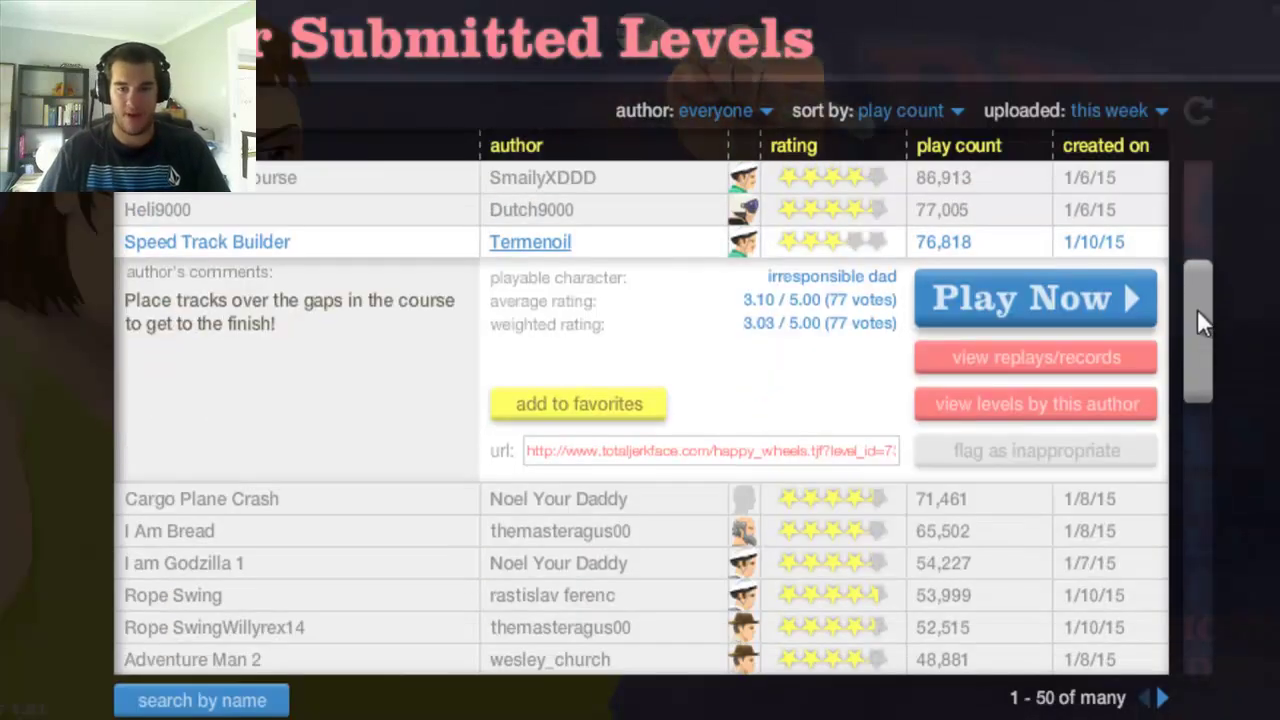
left_click(388, 516)
left_click(1036, 552)
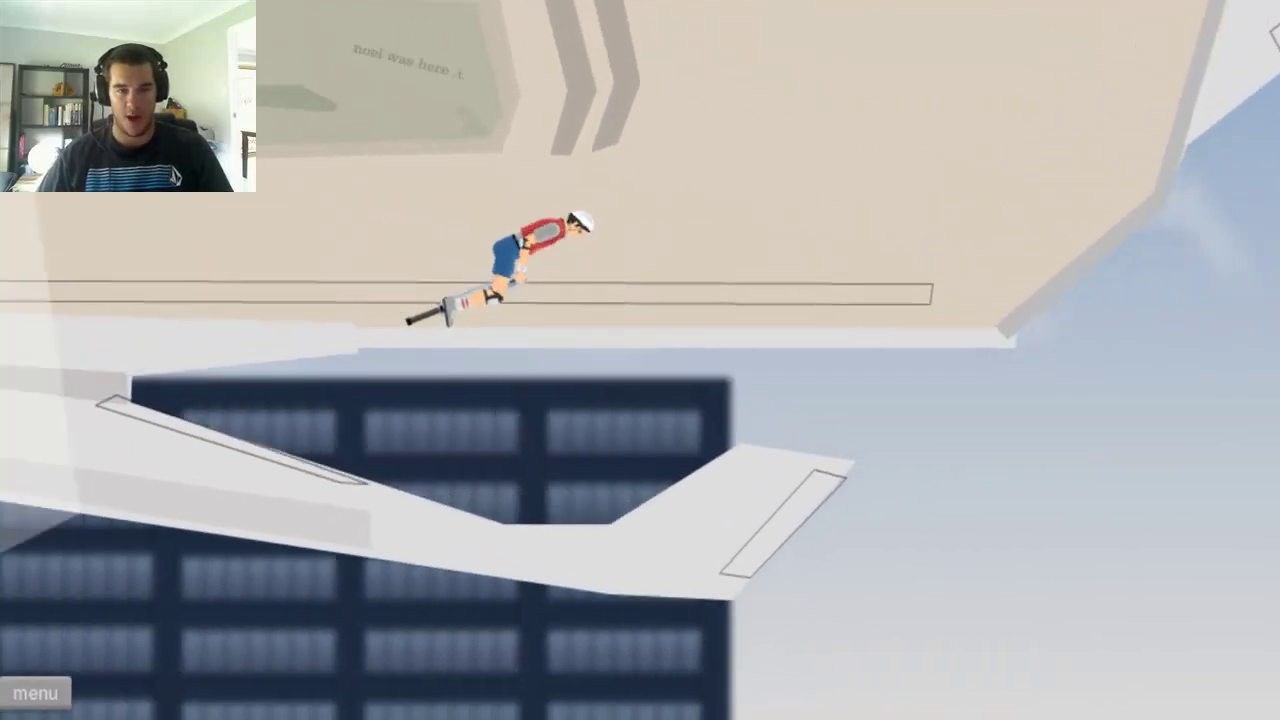
Step: Bounce the pogo rider through the cargo plane toward the ledge, then pause
key("Up")
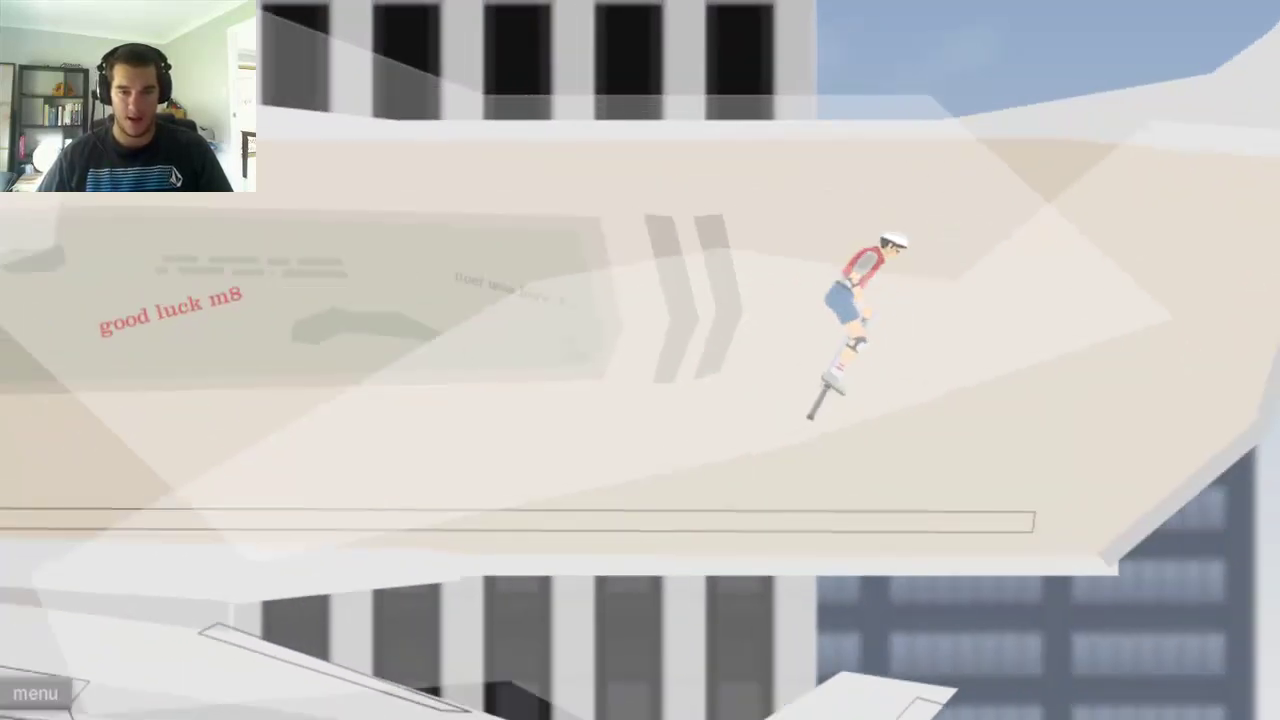
key("Up")
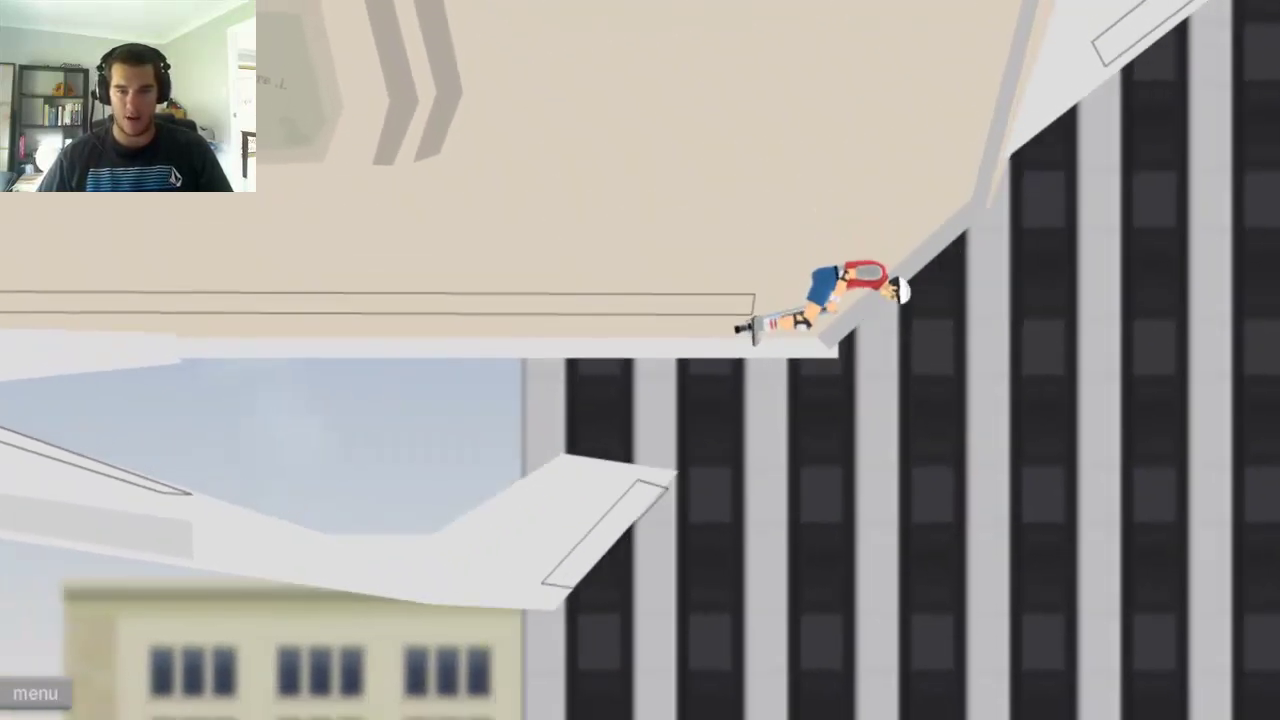
key("Up")
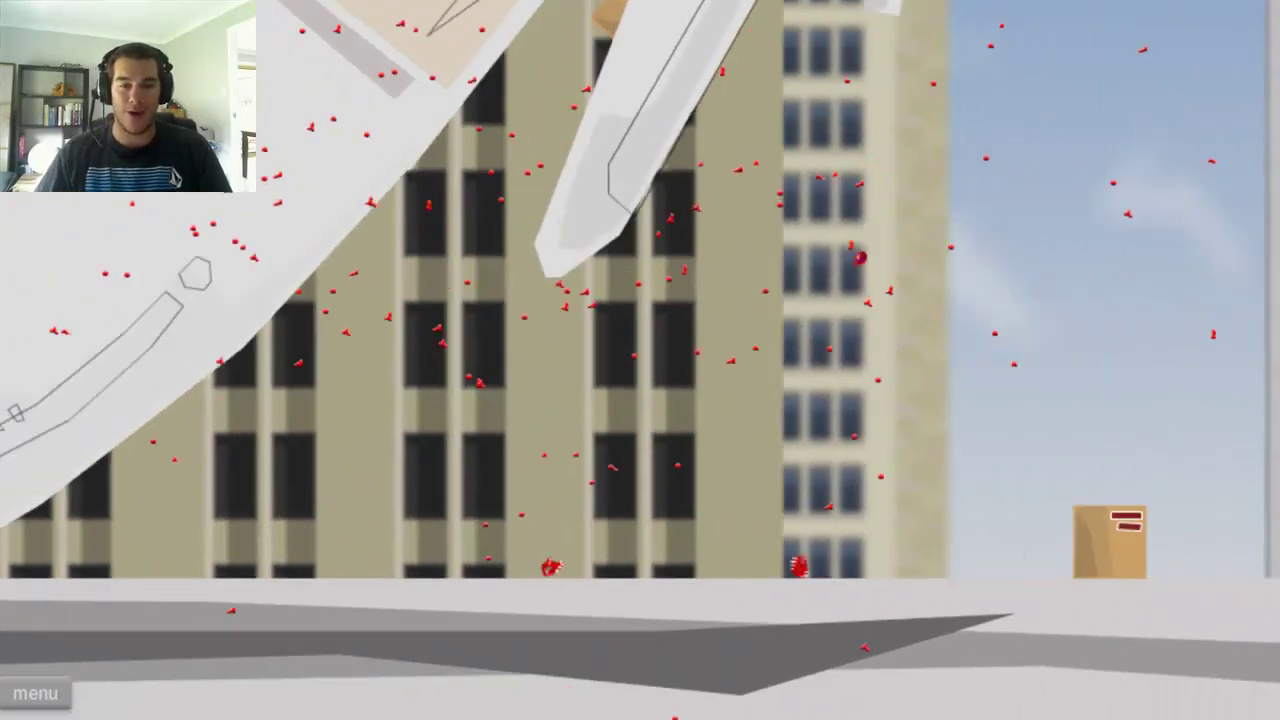
key("Escape")
Step: Switch to the old man in the wheelchair, ride Cargo Plane Crash, and pause
left_click(668, 355)
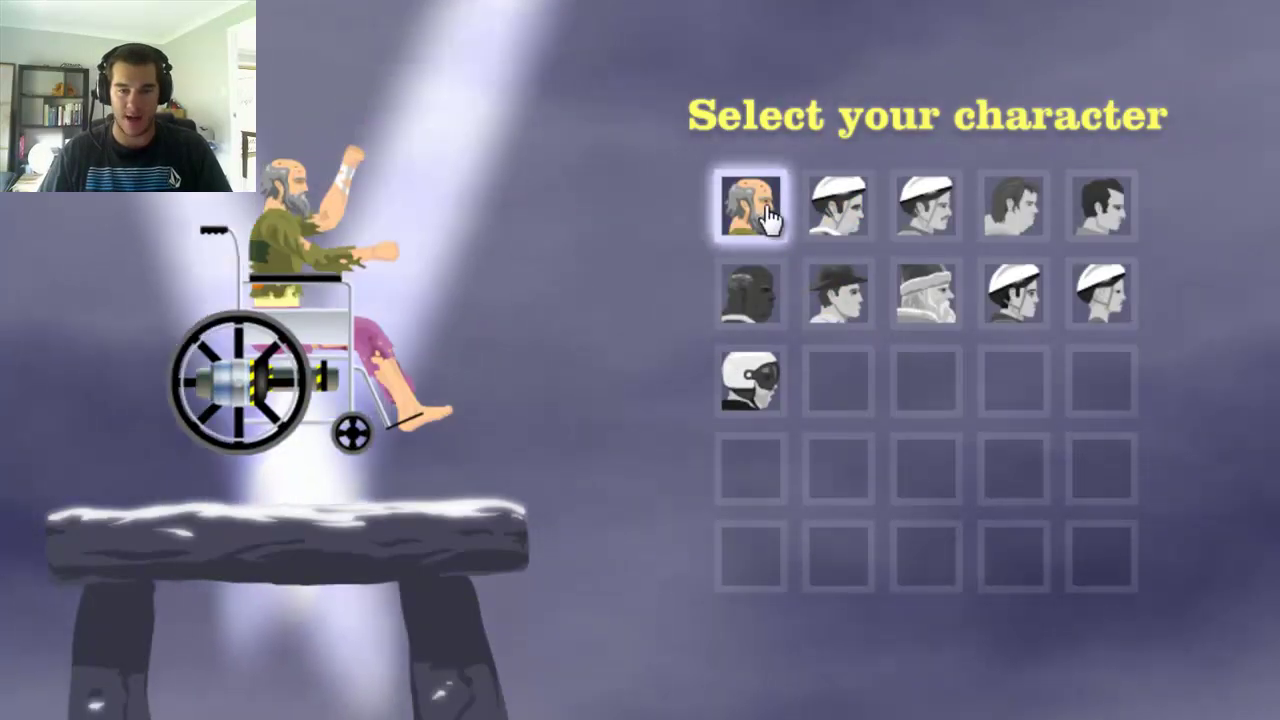
left_click(755, 207)
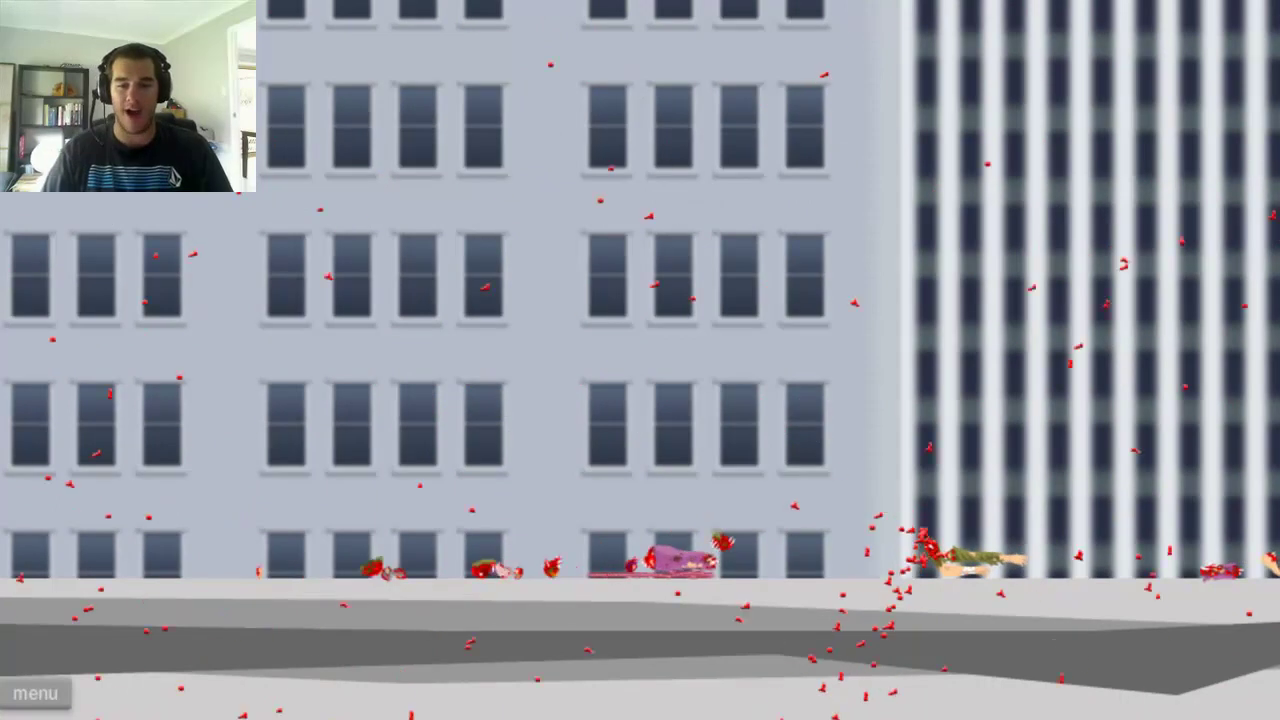
key("Escape")
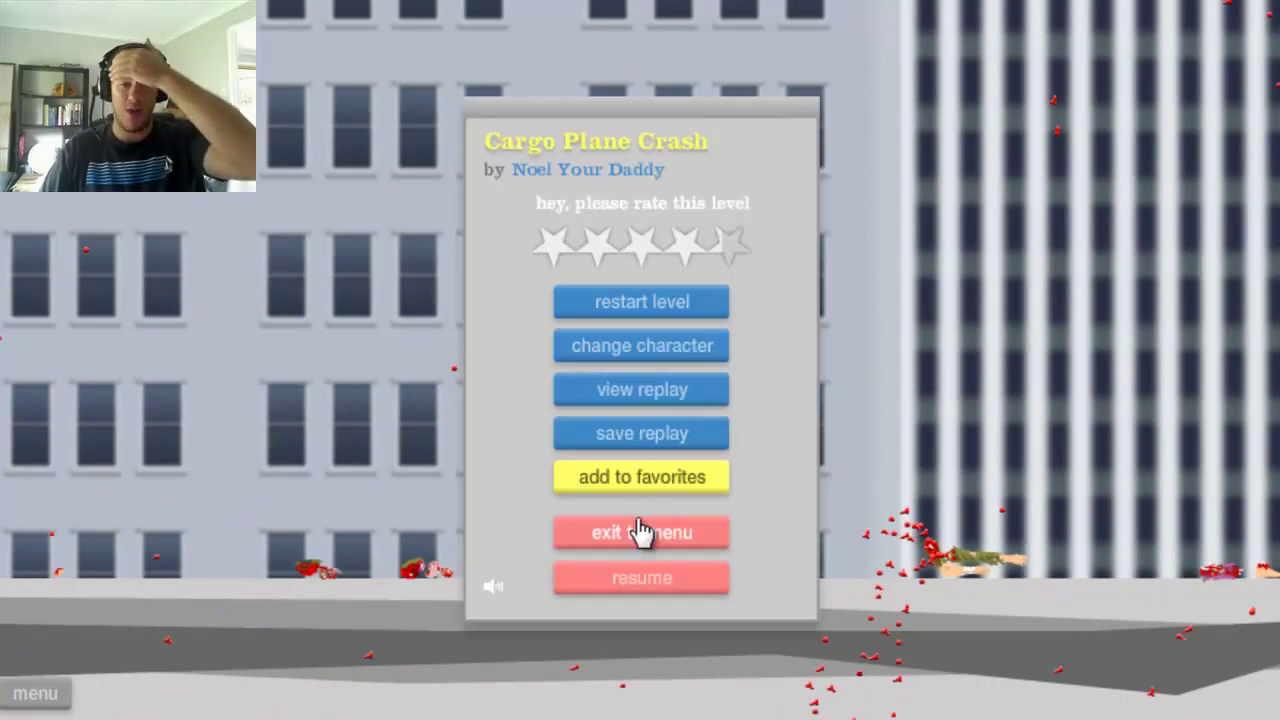
Step: Ride Cargo Plane Crash as Santa's sleigh until it crashes, then pause
left_click(683, 352)
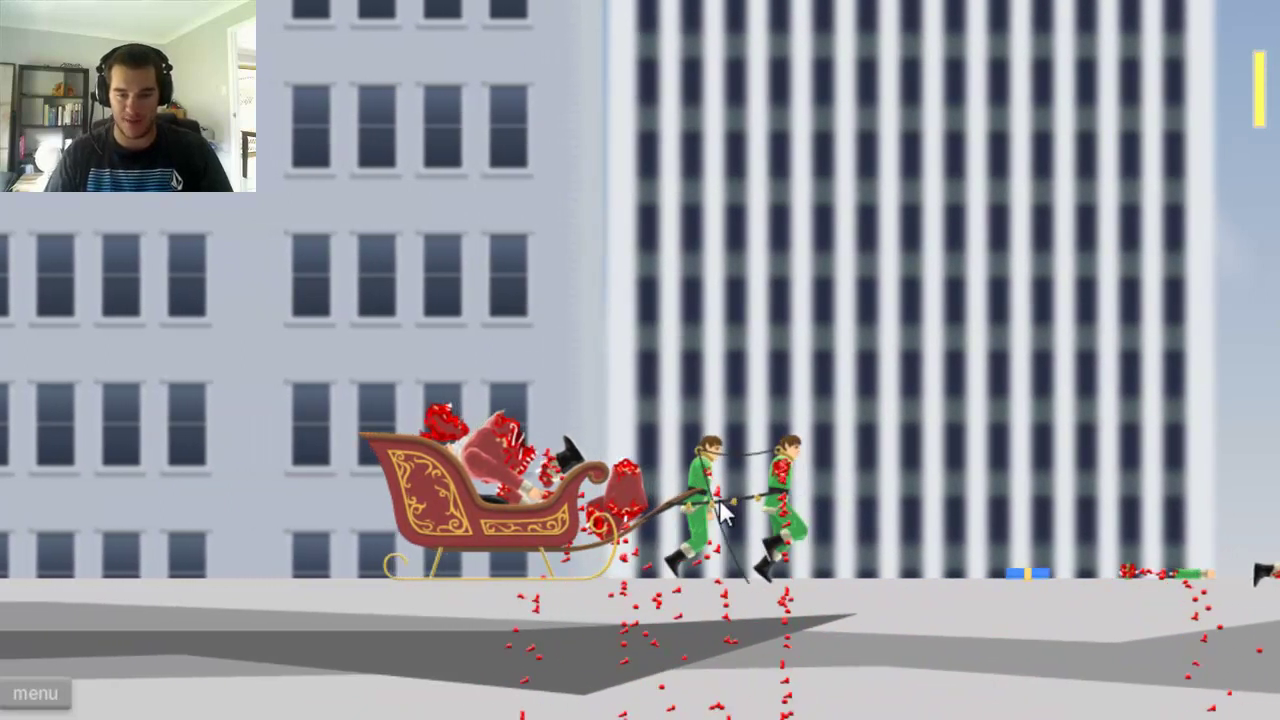
key("Escape")
Step: Return to the submitted levels list and open the I Am Bread level's details
left_click(710, 540)
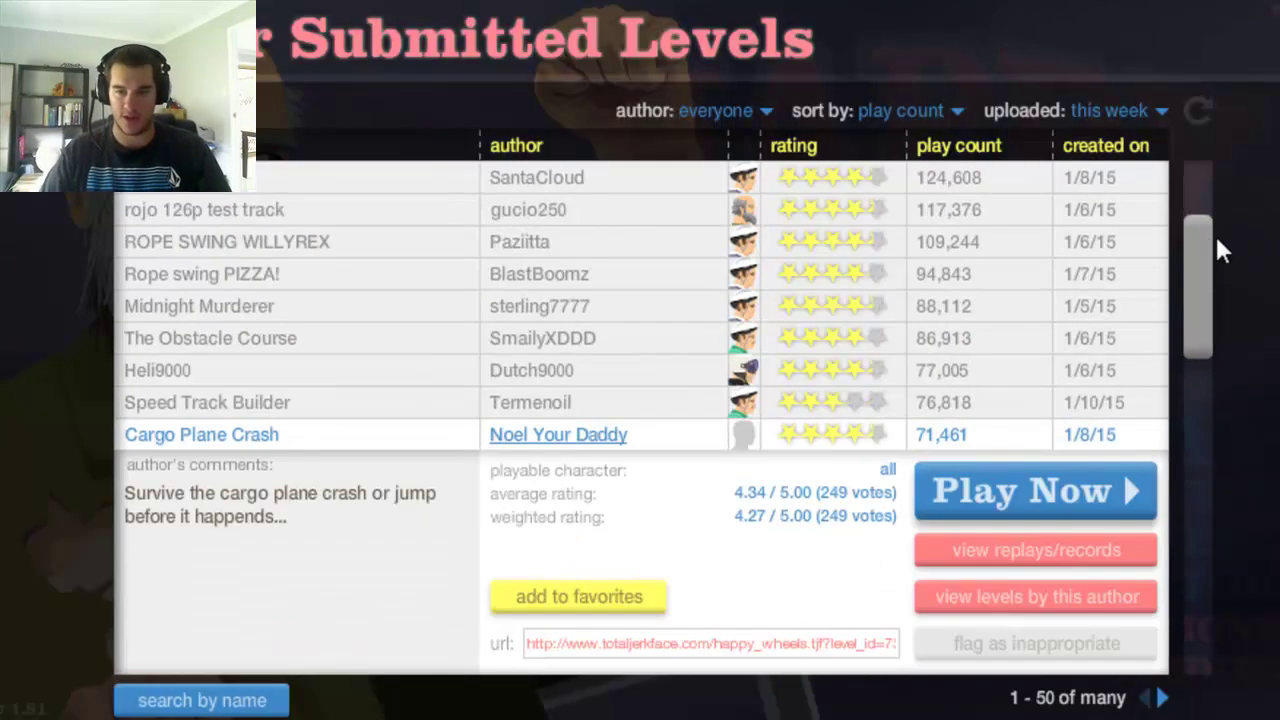
scroll(640, 400, "down", 3)
left_click(330, 525)
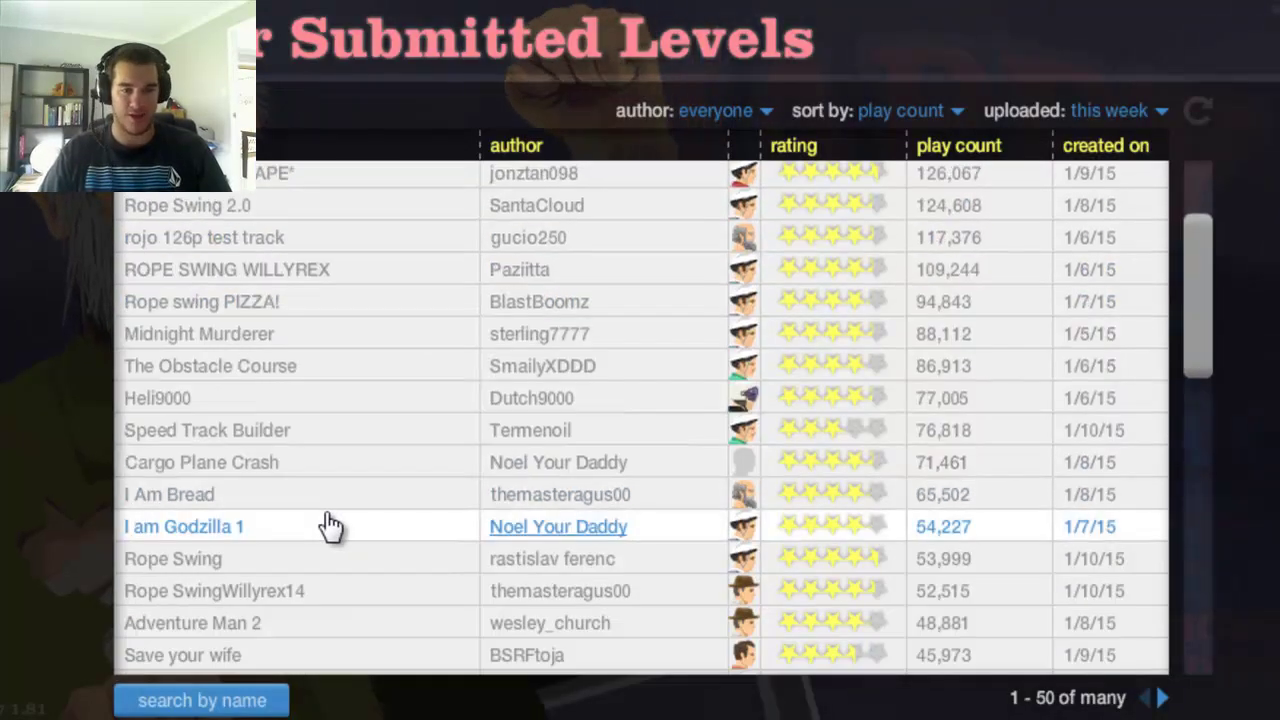
left_click(190, 402)
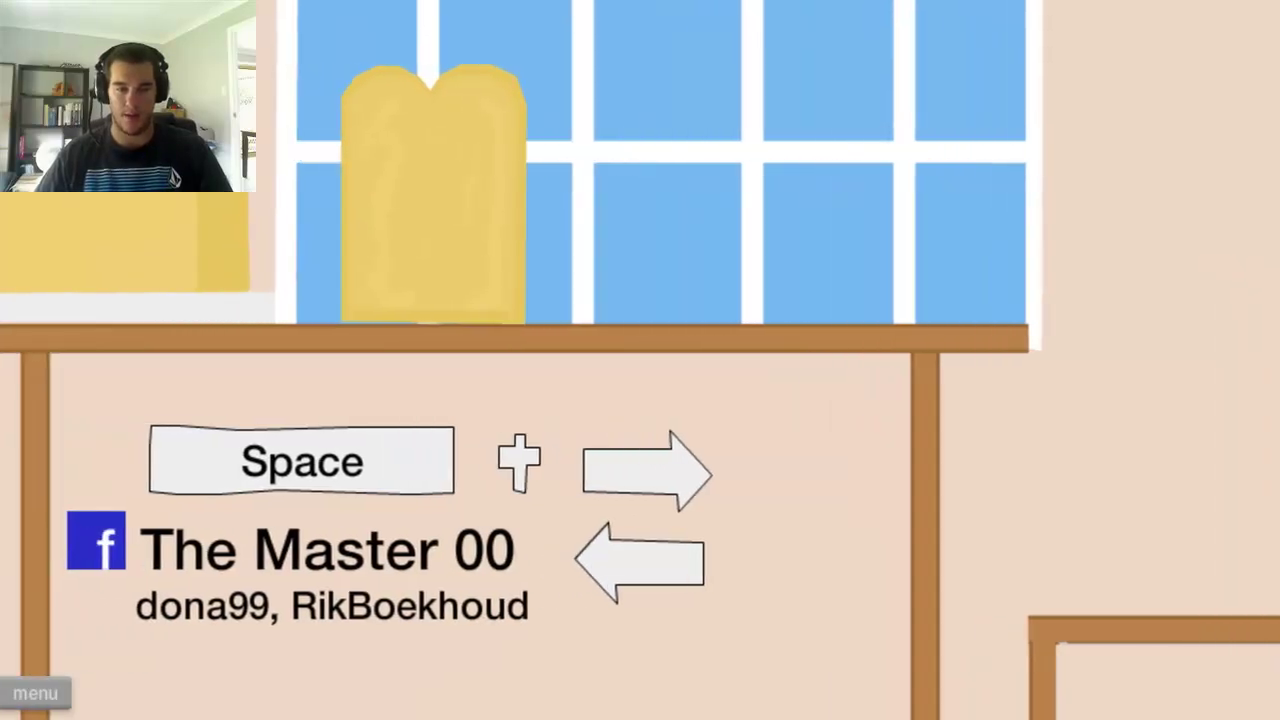
Step: Hop the bread slice from the table over the chair, counter and cups
key("space")
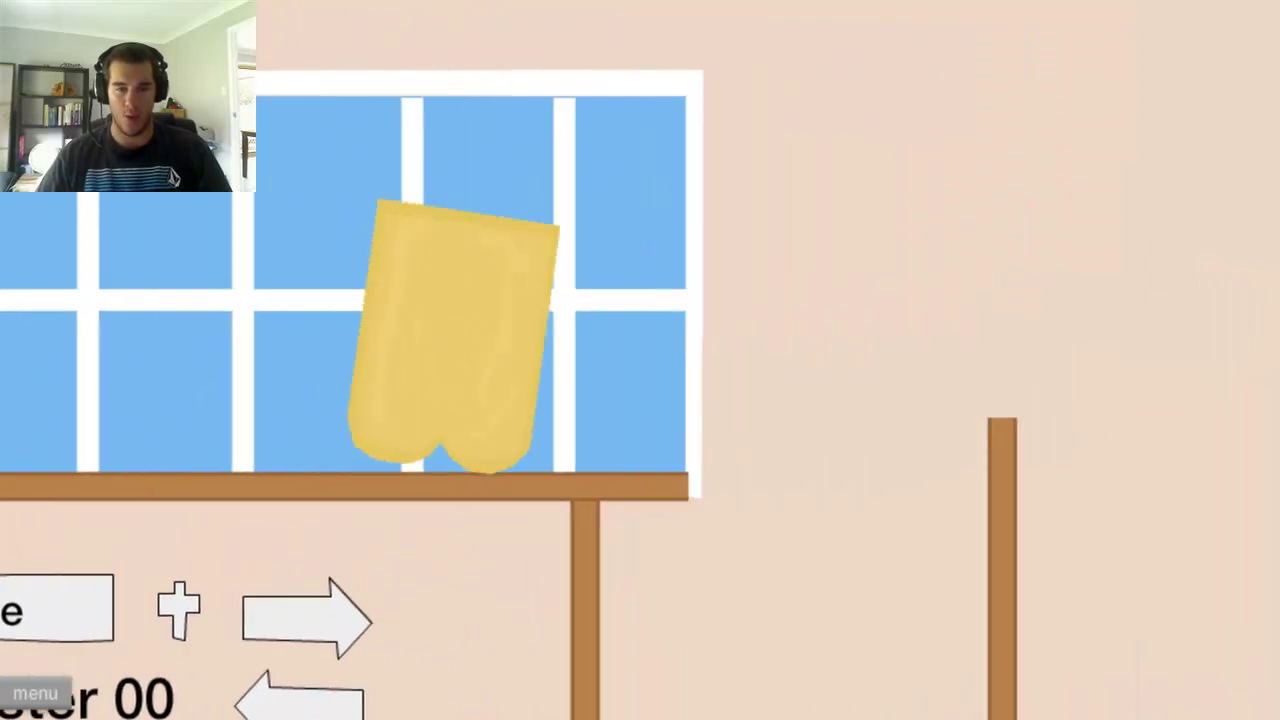
key("space")
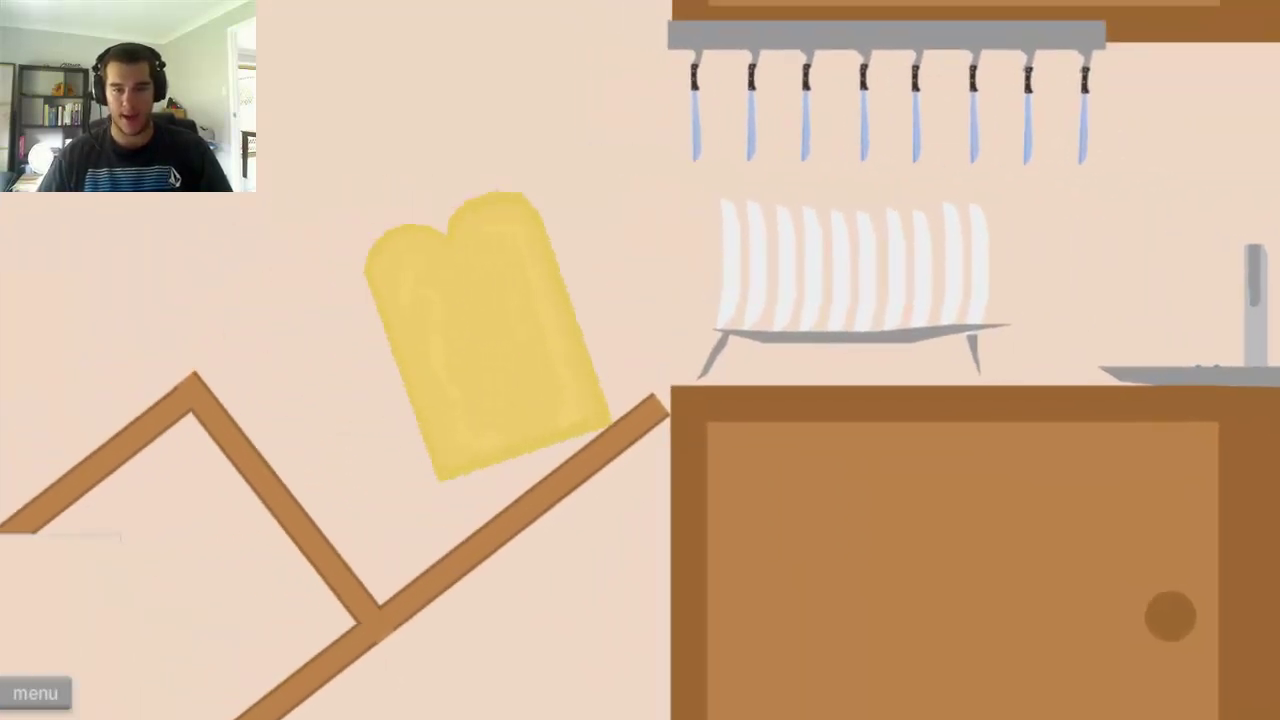
key("space")
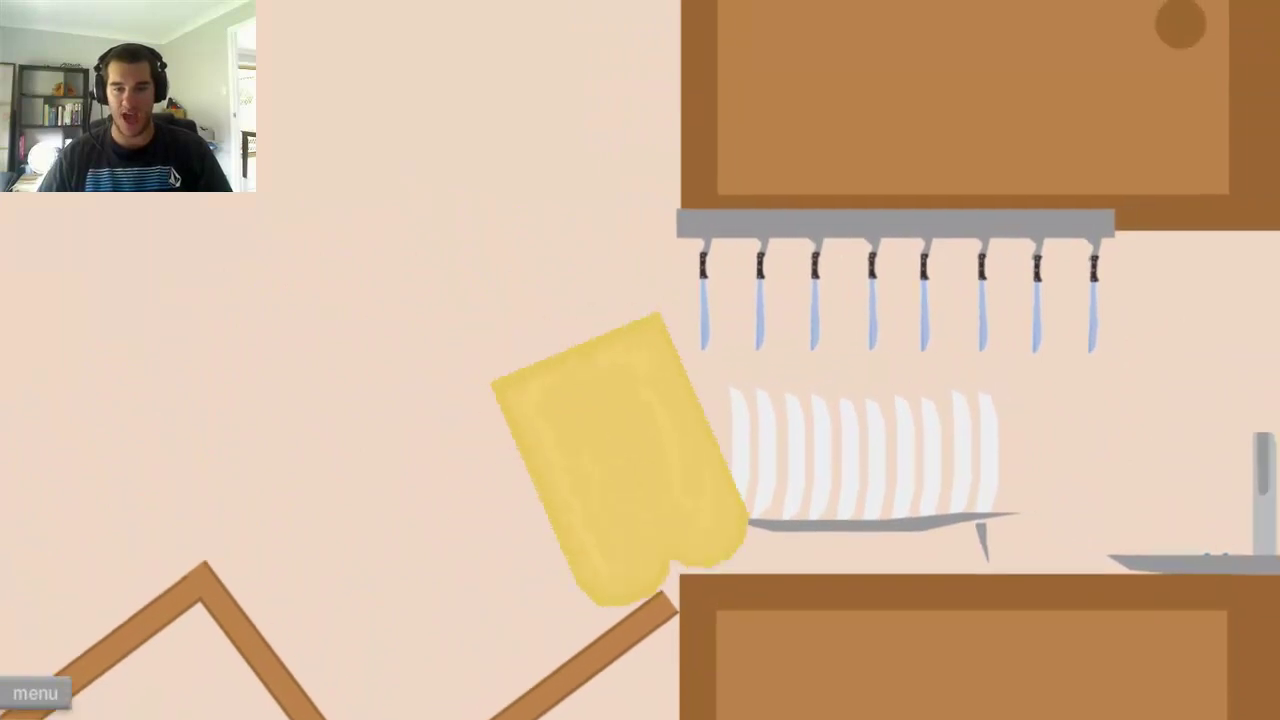
key("space")
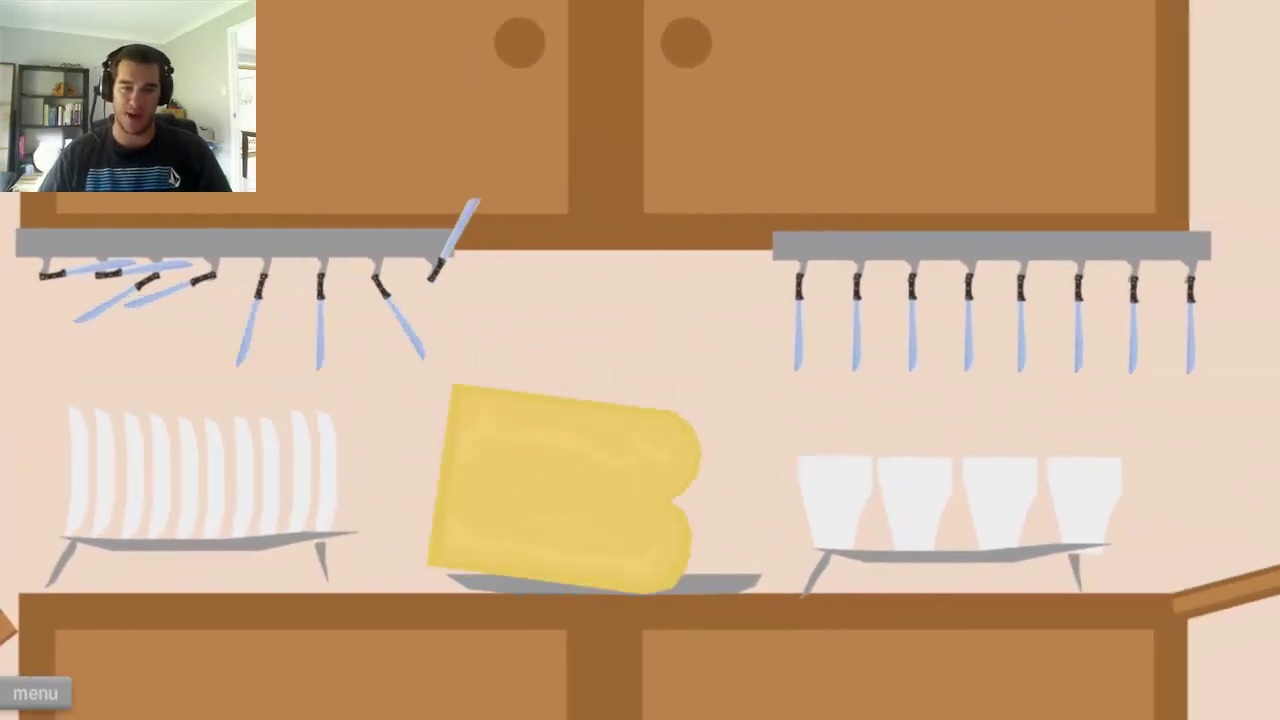
key("space")
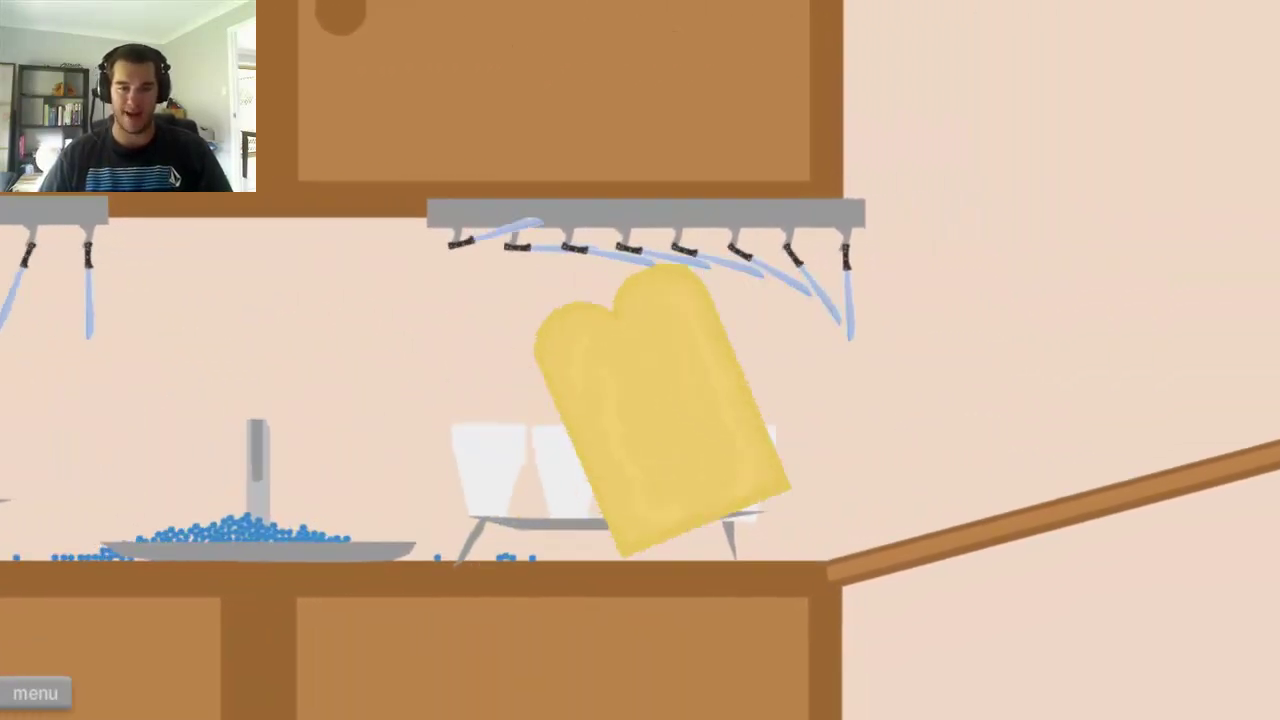
key("space")
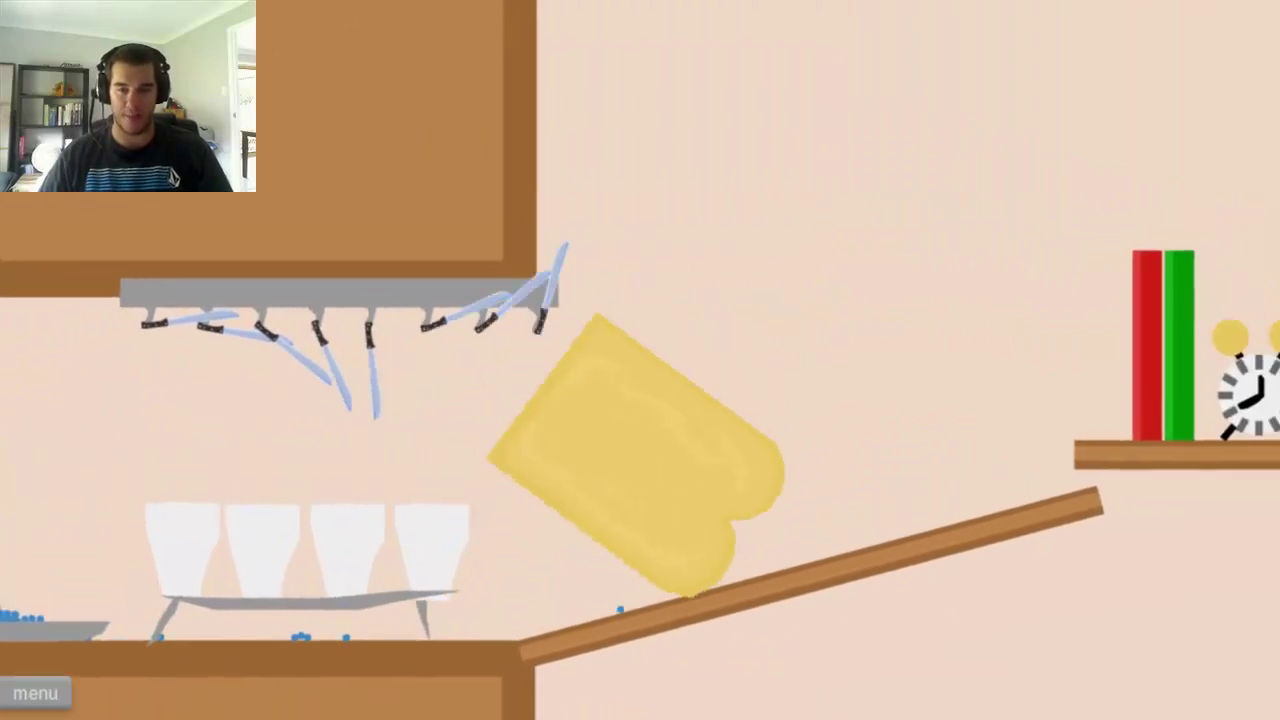
key("space")
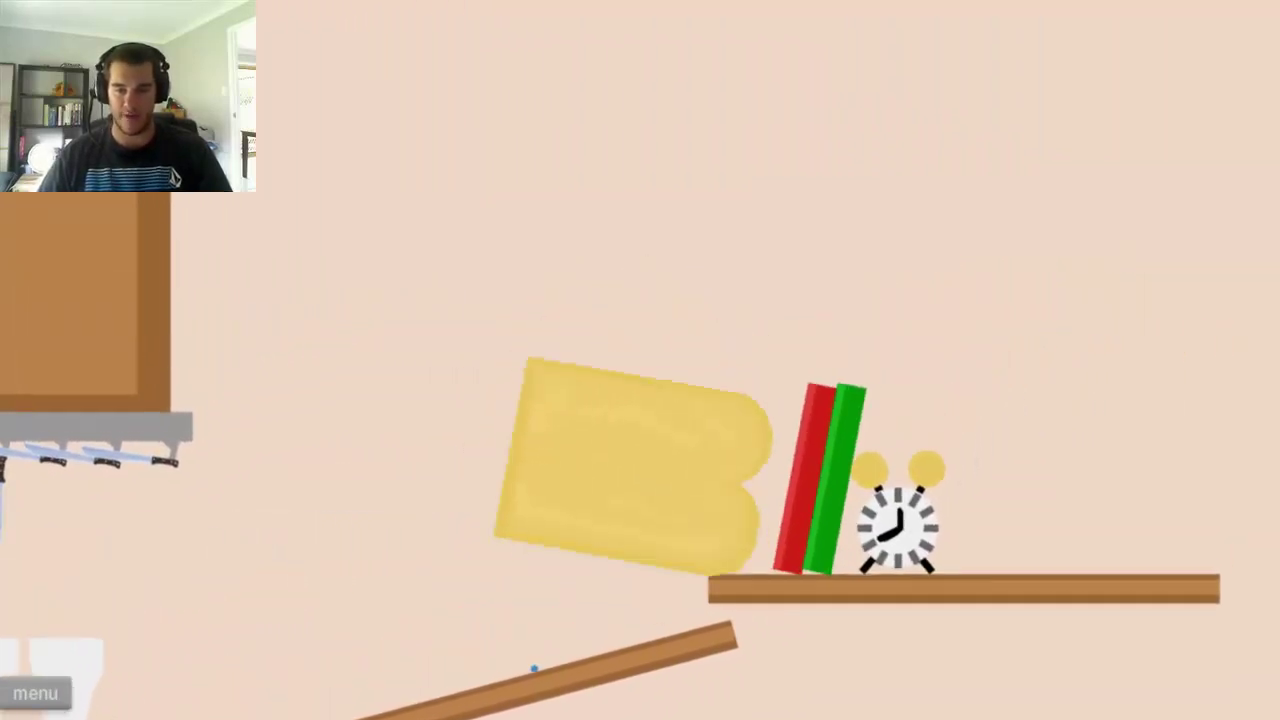
Step: Flip the bread across the shelf books, windowsill and flowerpot, then up the ramp
key("space")
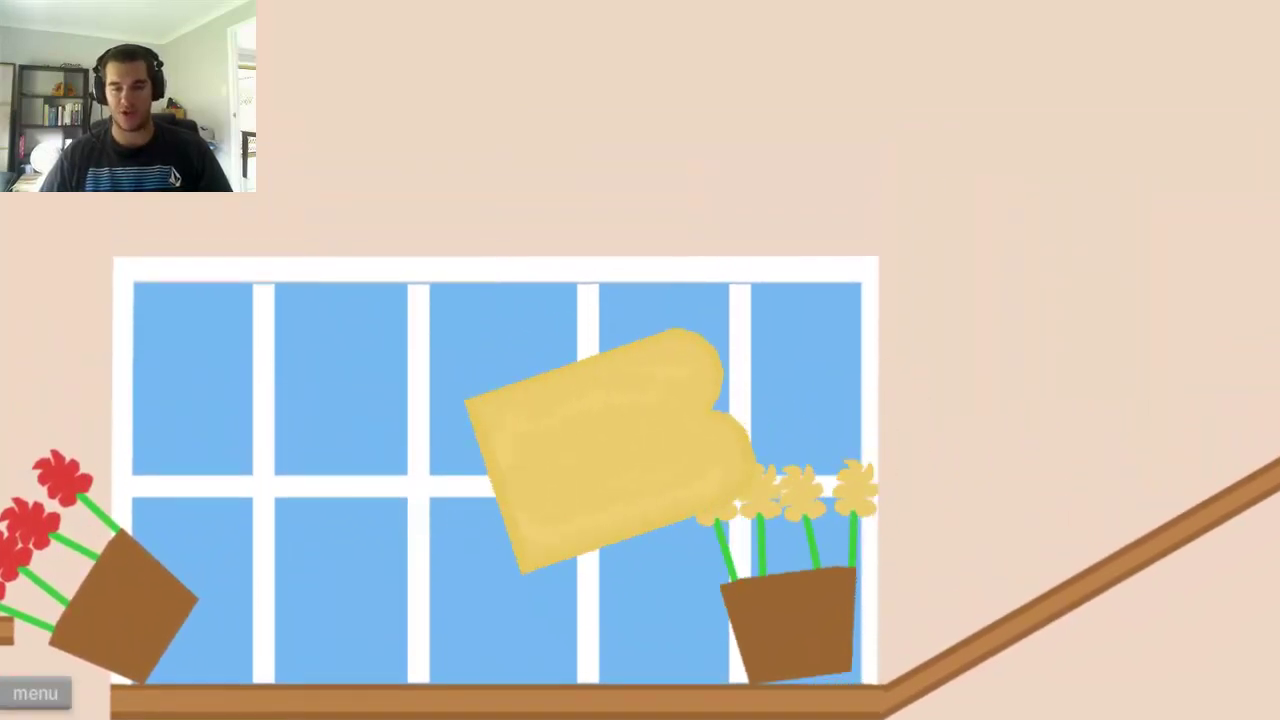
key("space")
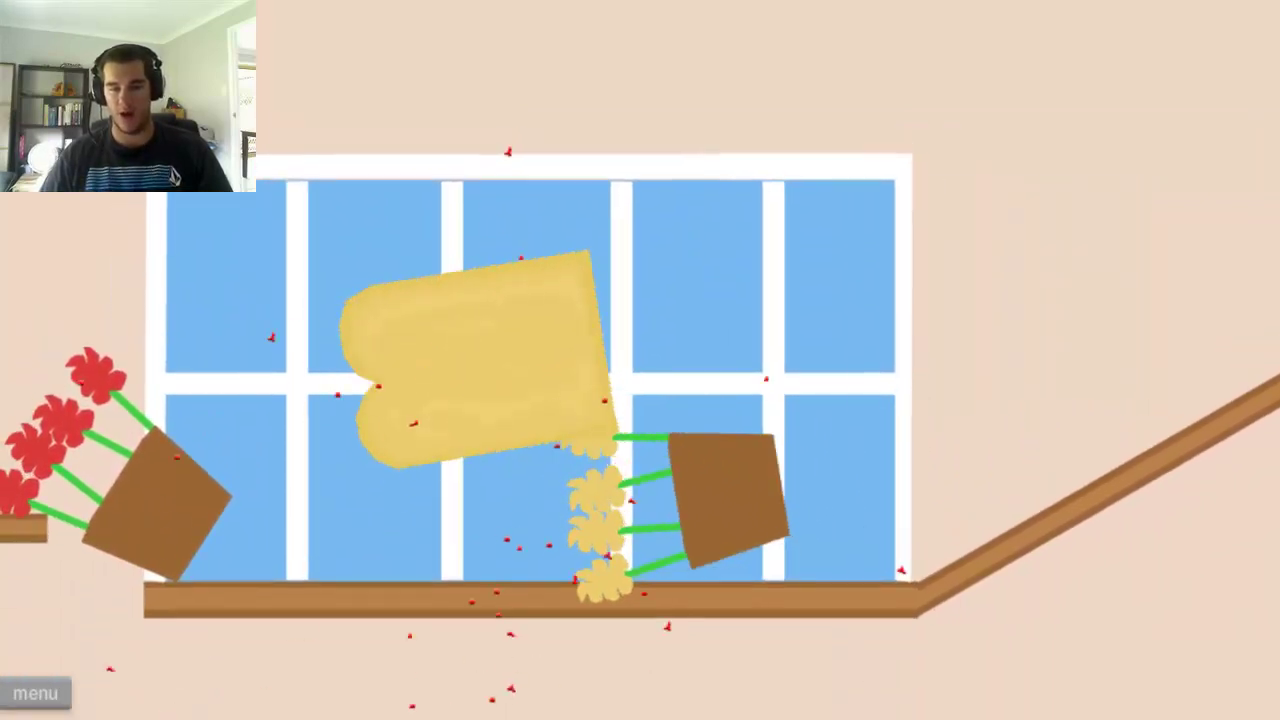
key("space")
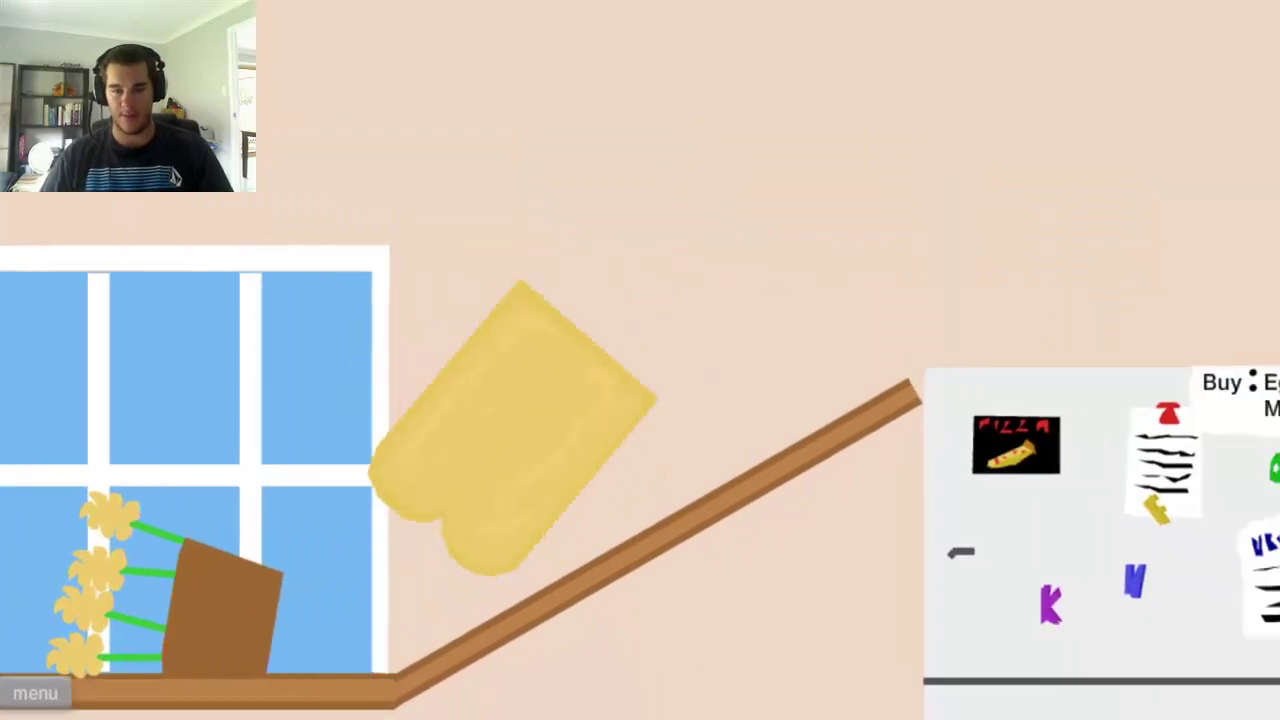
key("space")
key("space")
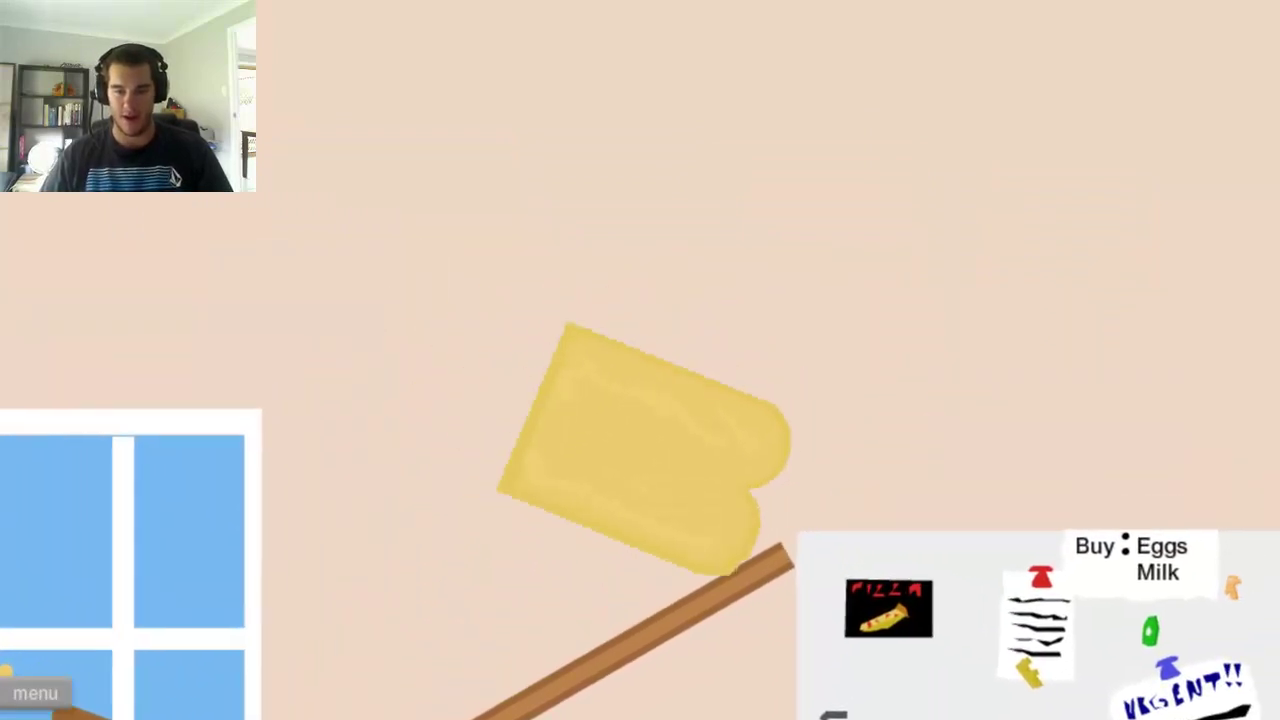
key("space")
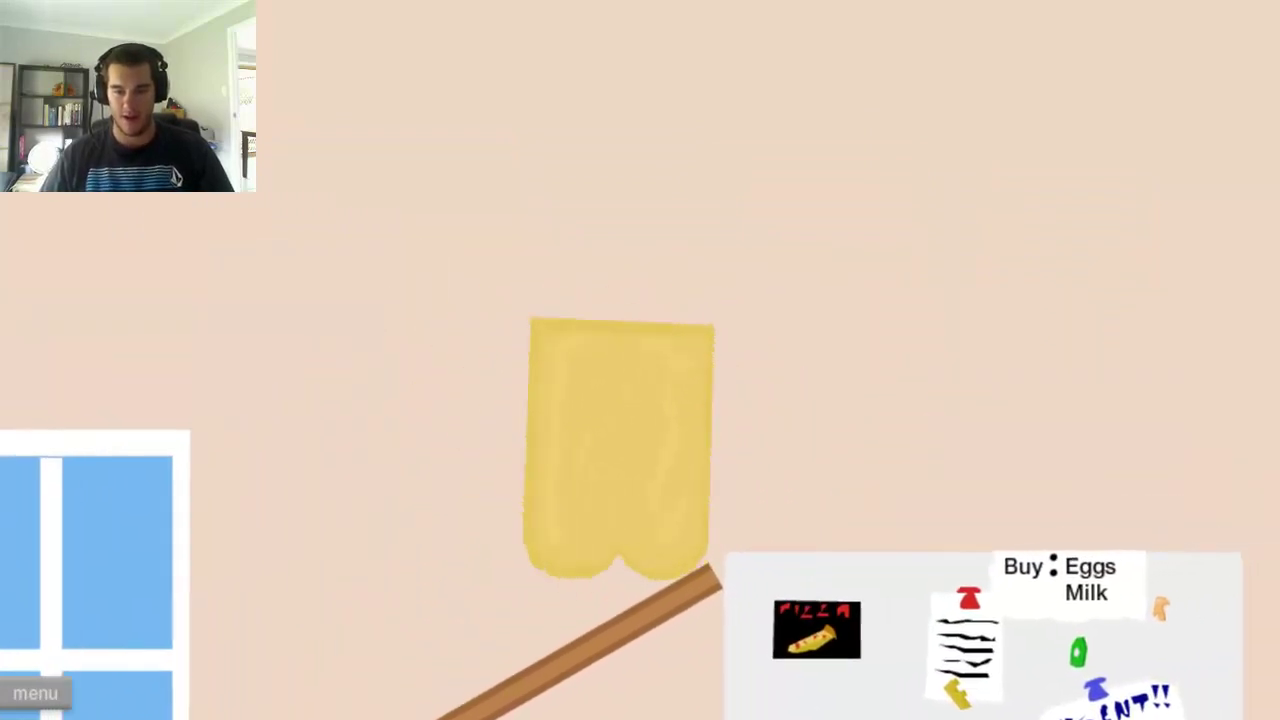
key("space")
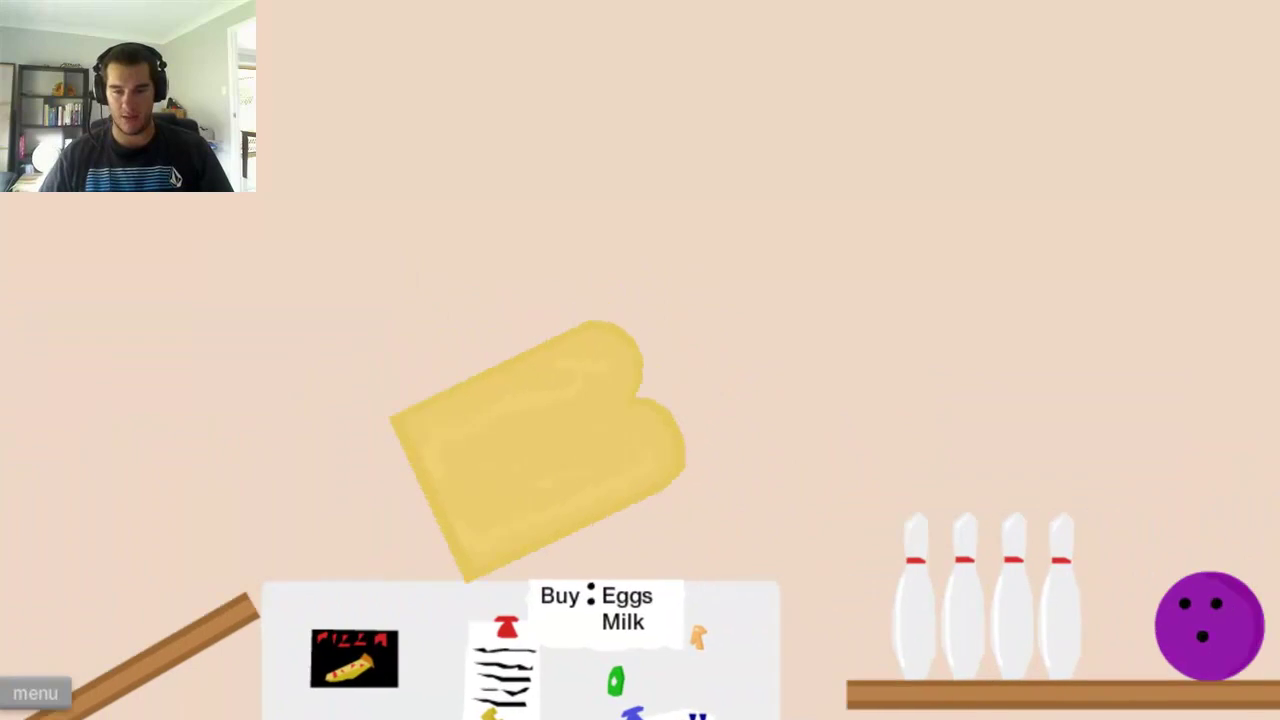
key("space")
key("space")
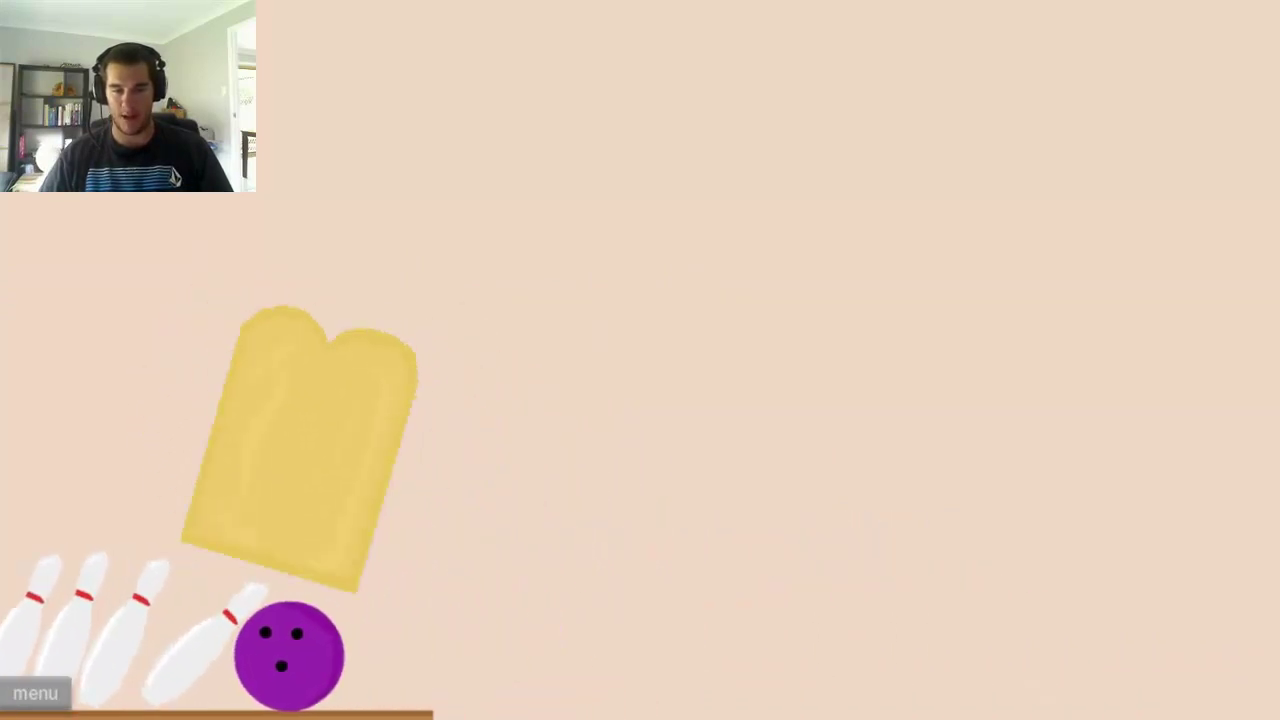
key("space")
key("space")
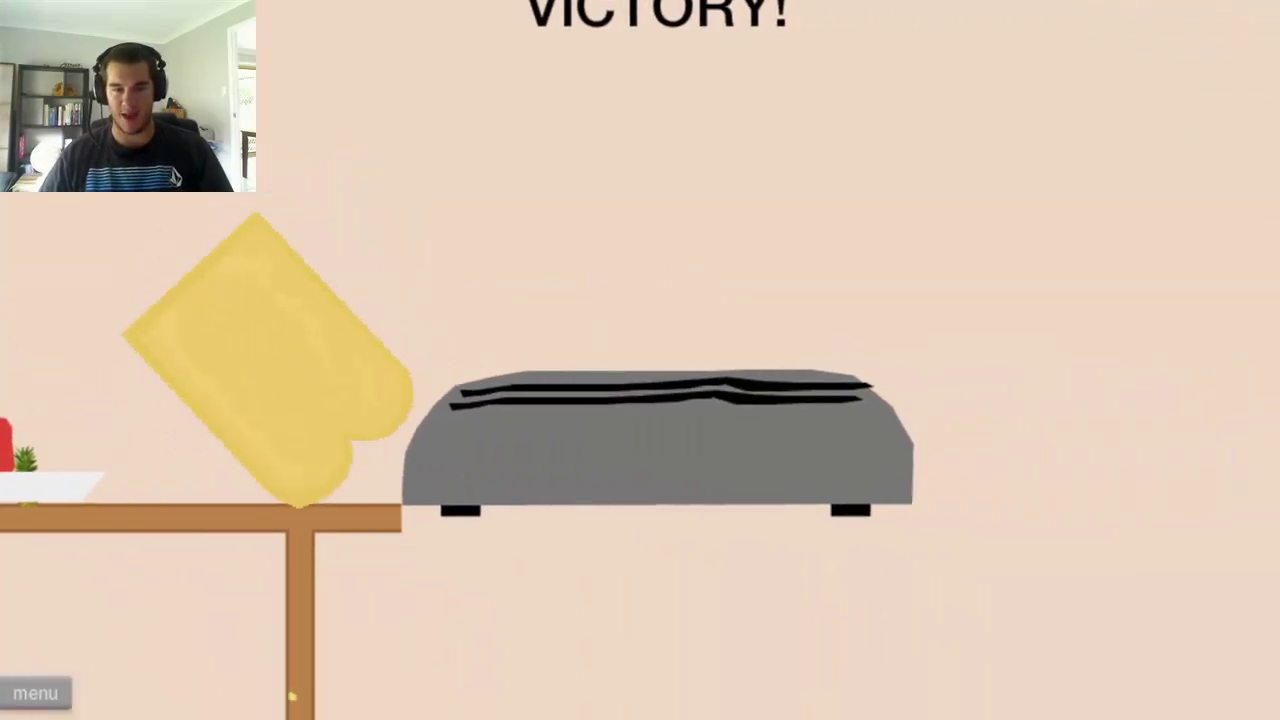